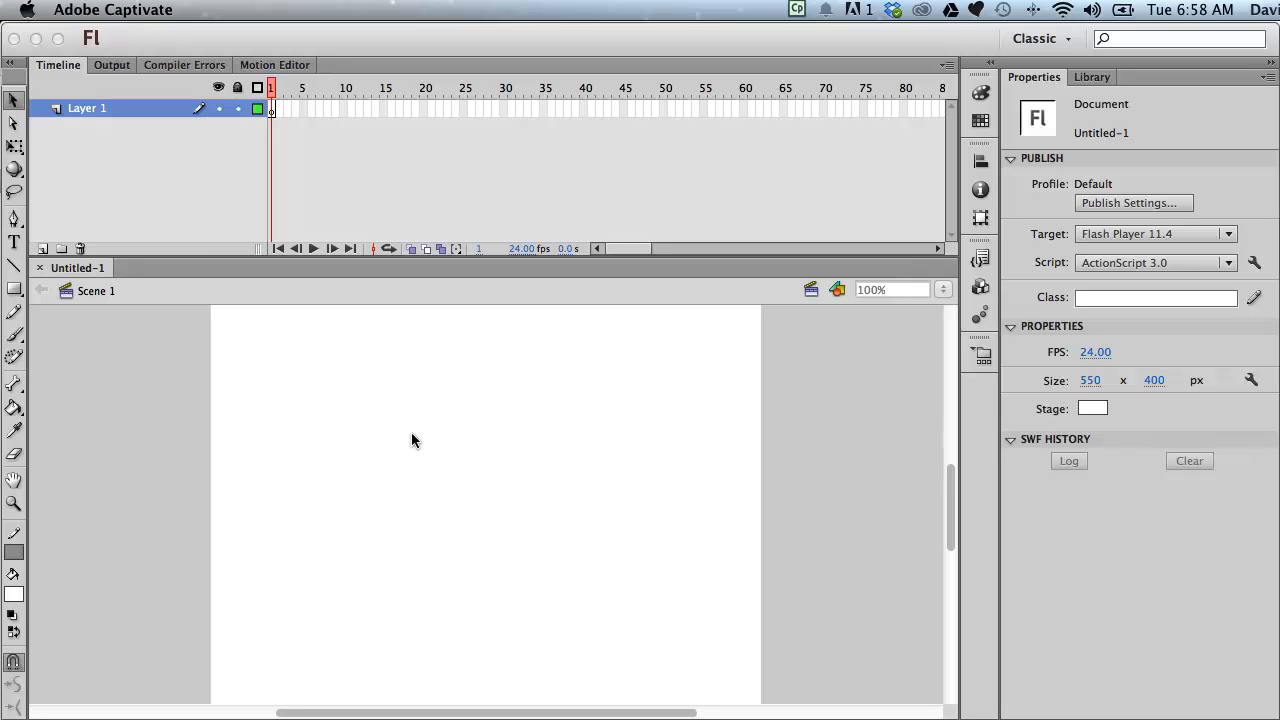
{"action": "left_click", "coordinate": [401, 363]}
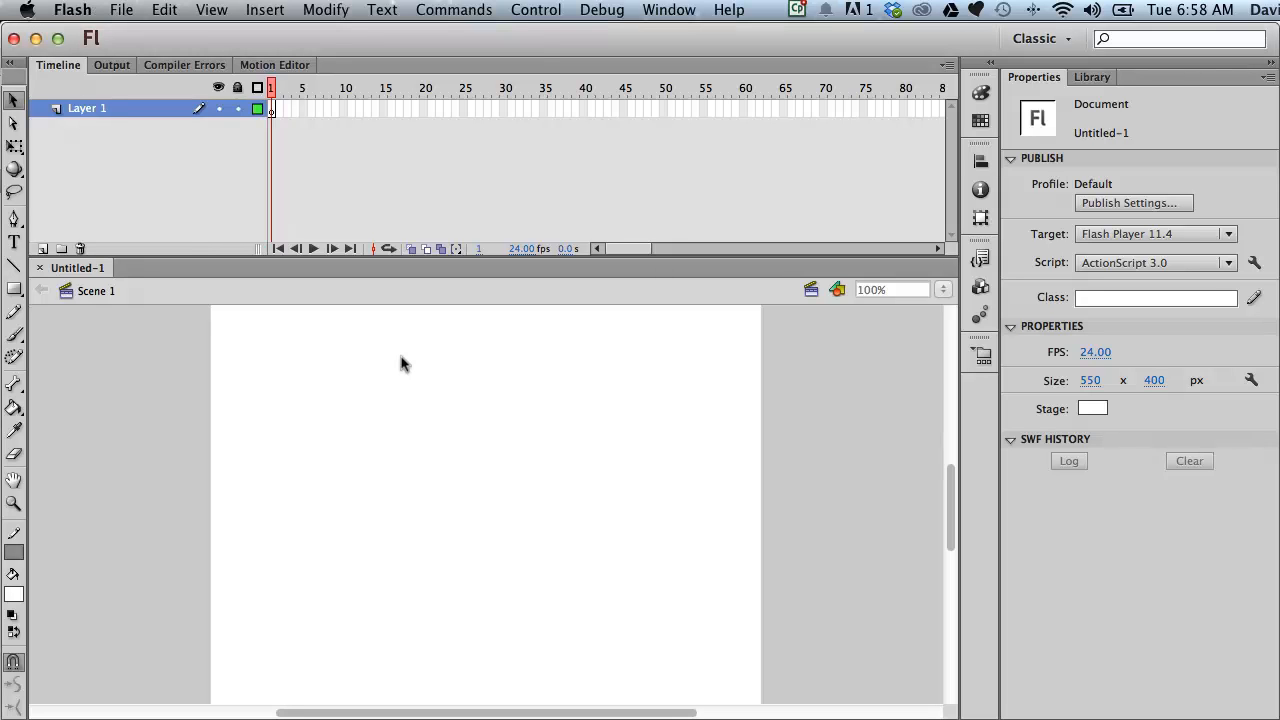
{"action": "right_click", "coordinate": [401, 363]}
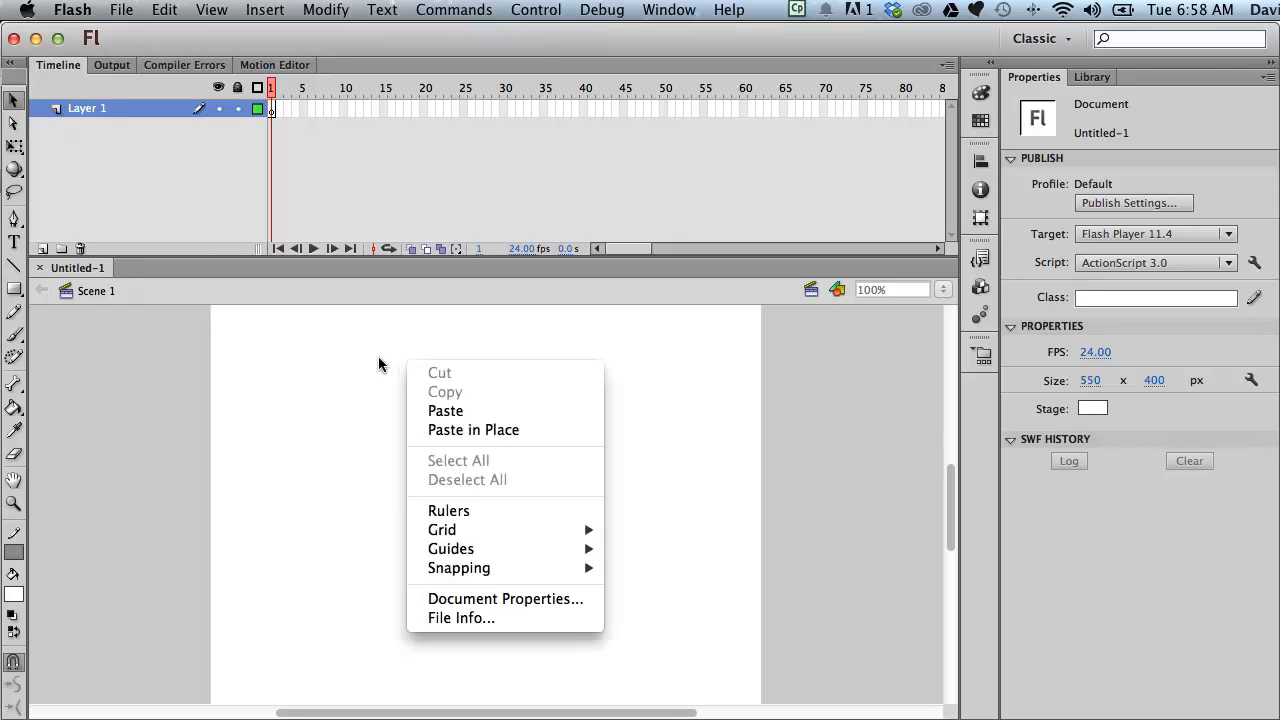
{"action": "right_click", "coordinate": [383, 351]}
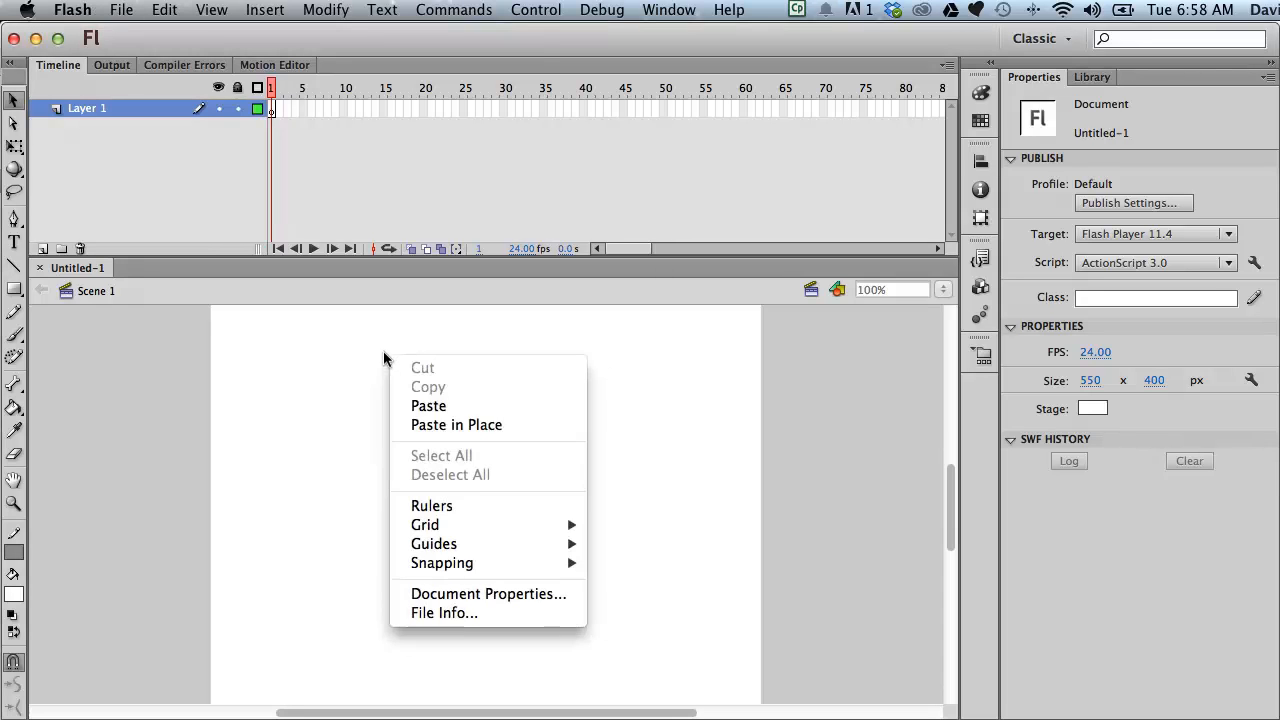
{"action": "left_click", "coordinate": [264, 28]}
Step: Create a new Graphic symbol named "my graphic" in the library root
{"action": "left_click", "coordinate": [265, 10]}
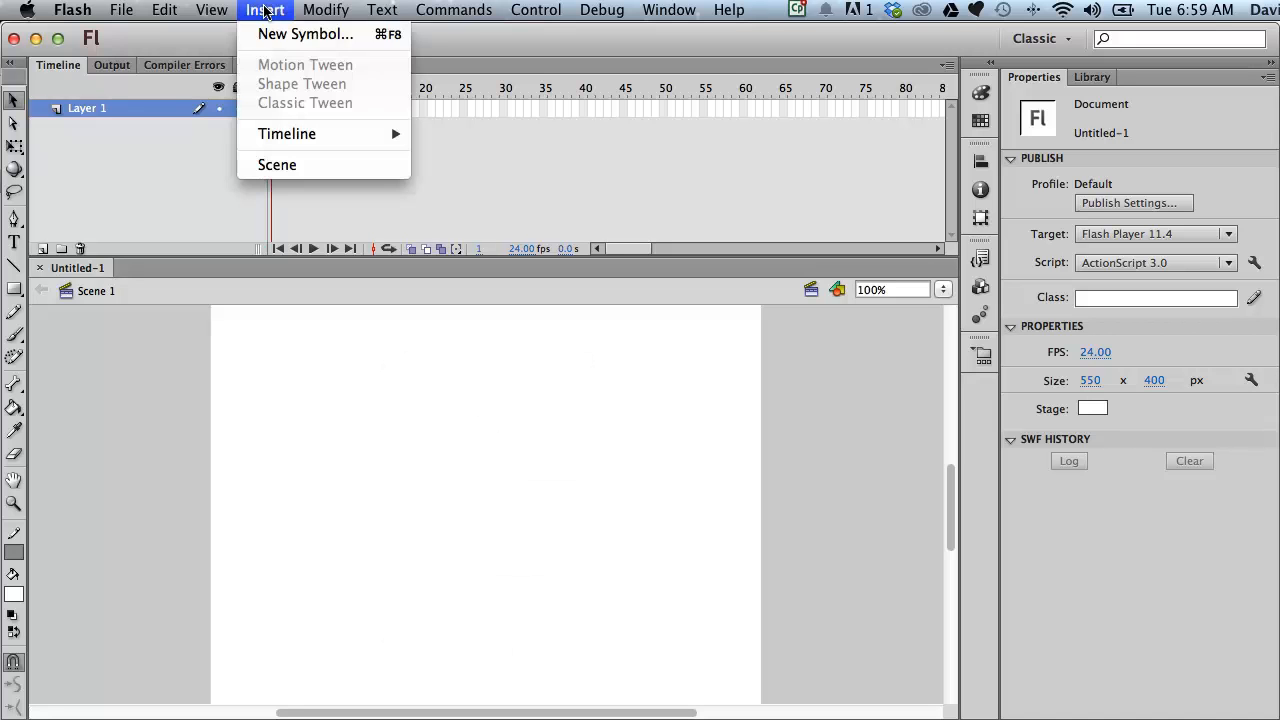
{"action": "left_click", "coordinate": [252, 33]}
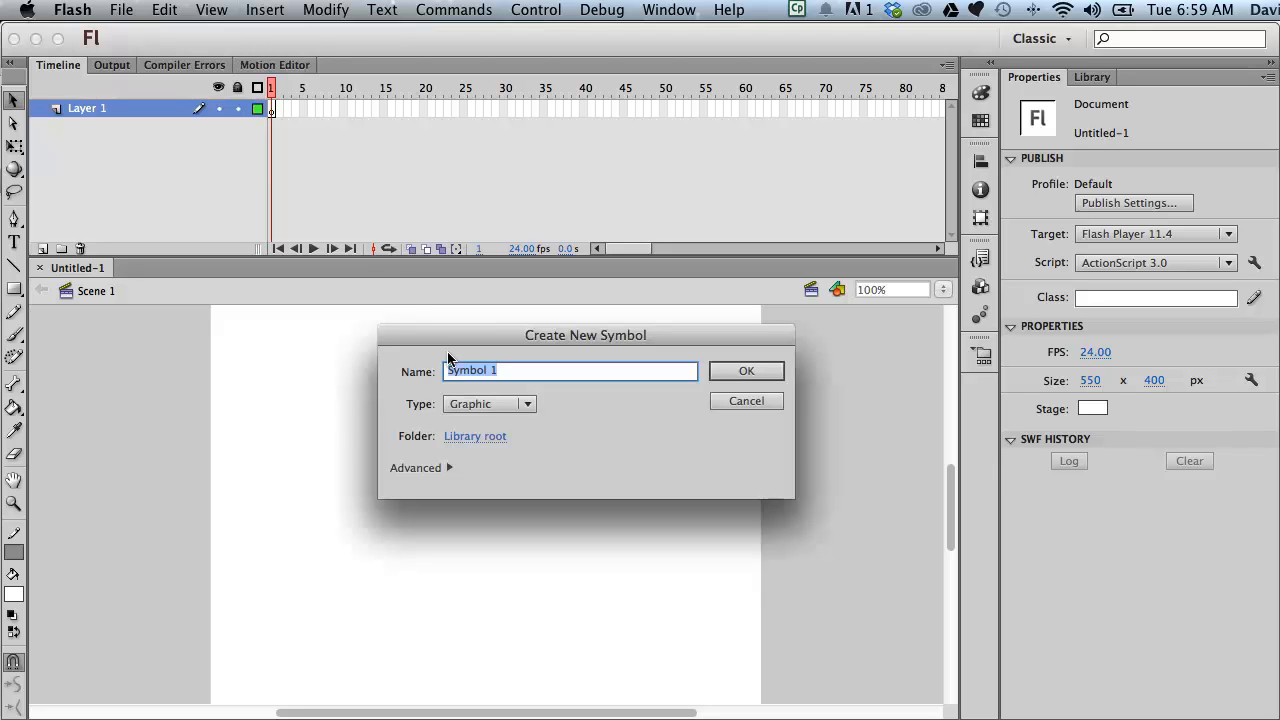
{"action": "type", "text": "my graphic"}
{"action": "left_click", "coordinate": [747, 371]}
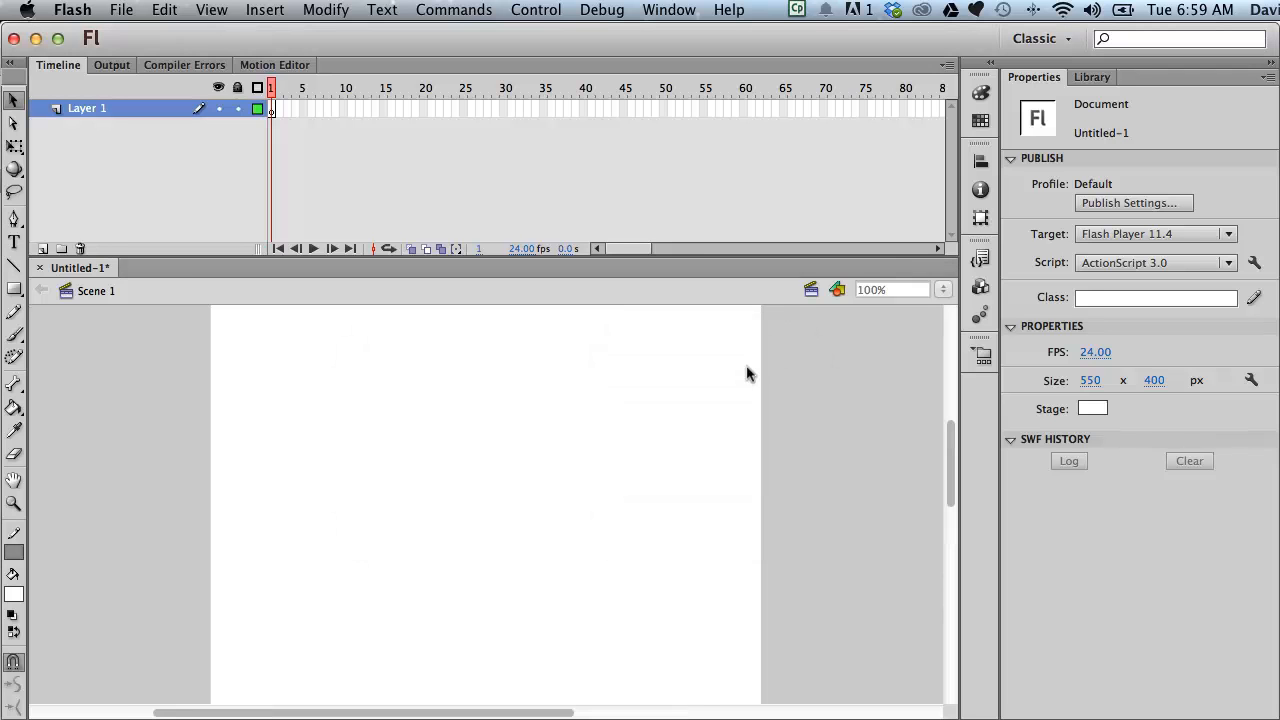
Step: Draw a V of two connected straight lines in black at the symbol's registration point, about 68 by 18 px
{"action": "left_click", "coordinate": [14, 289]}
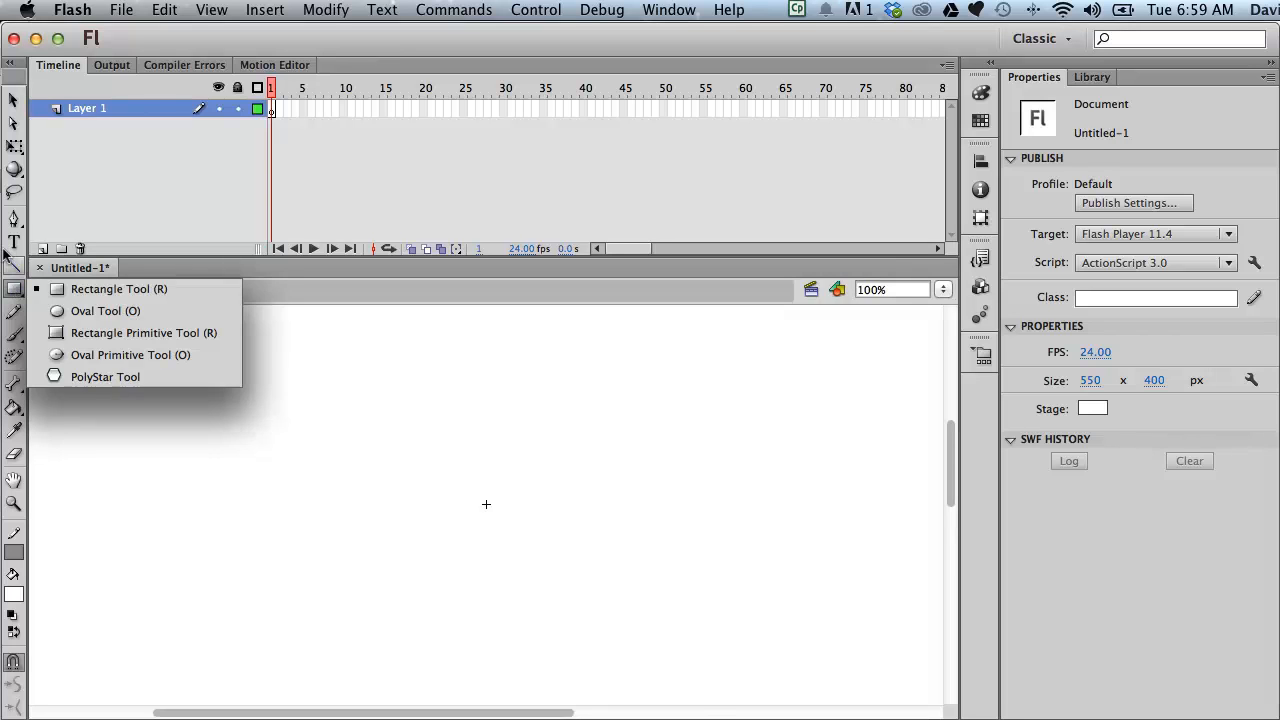
{"action": "left_click", "coordinate": [14, 265]}
{"action": "left_click", "coordinate": [14, 265]}
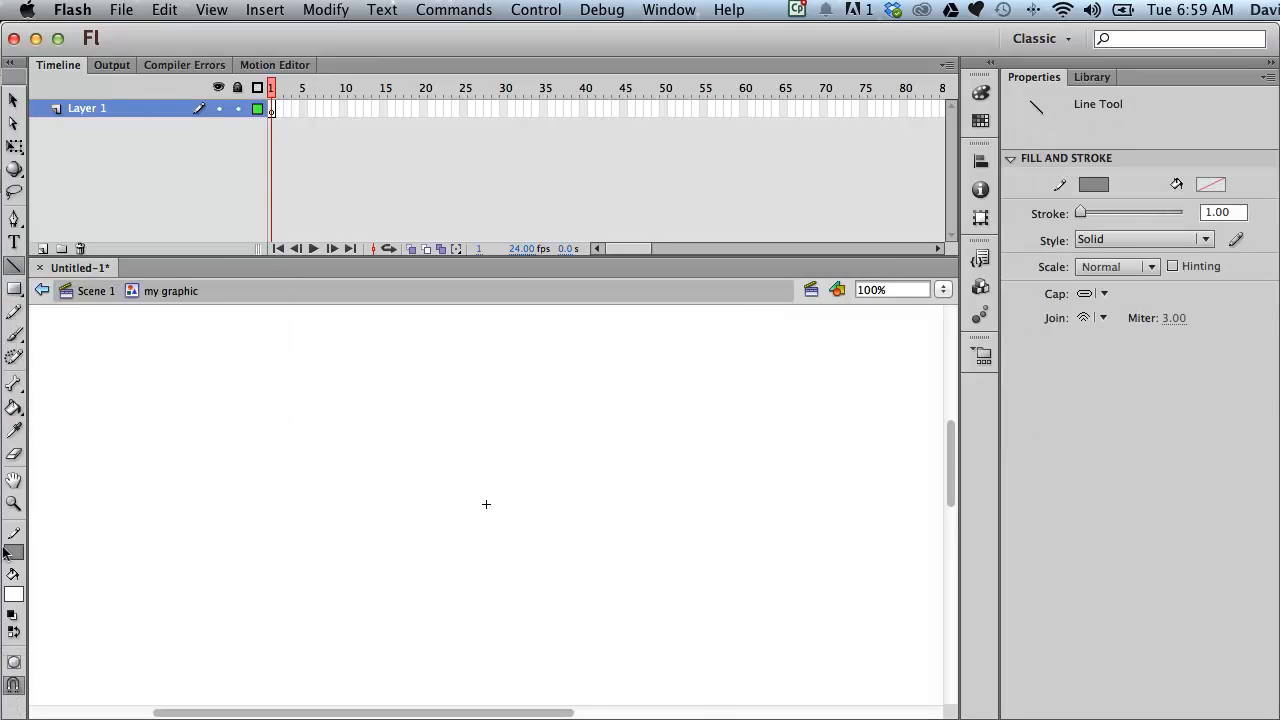
{"action": "left_click", "coordinate": [12, 614]}
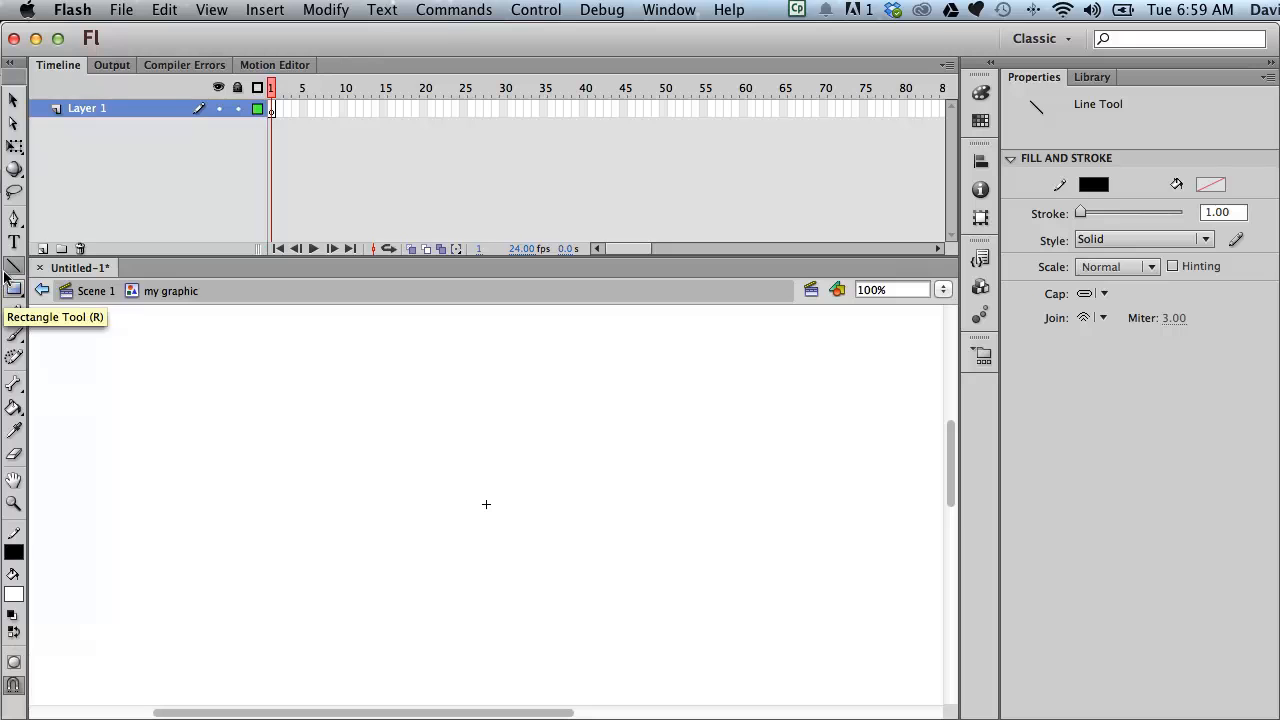
{"action": "left_click_drag", "start_coordinate": [485, 500], "coordinate": [509, 482]}
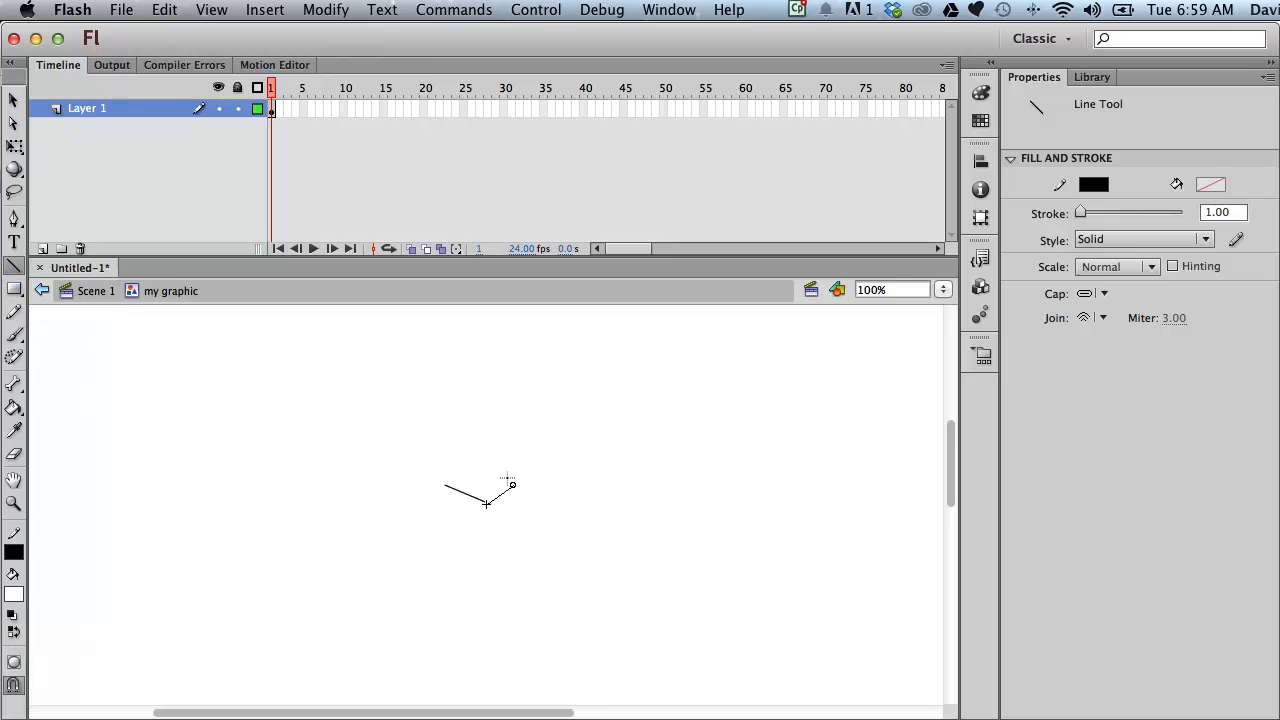
Step: Select both lines of the V and set their stroke height to 3
{"action": "left_click", "coordinate": [14, 100]}
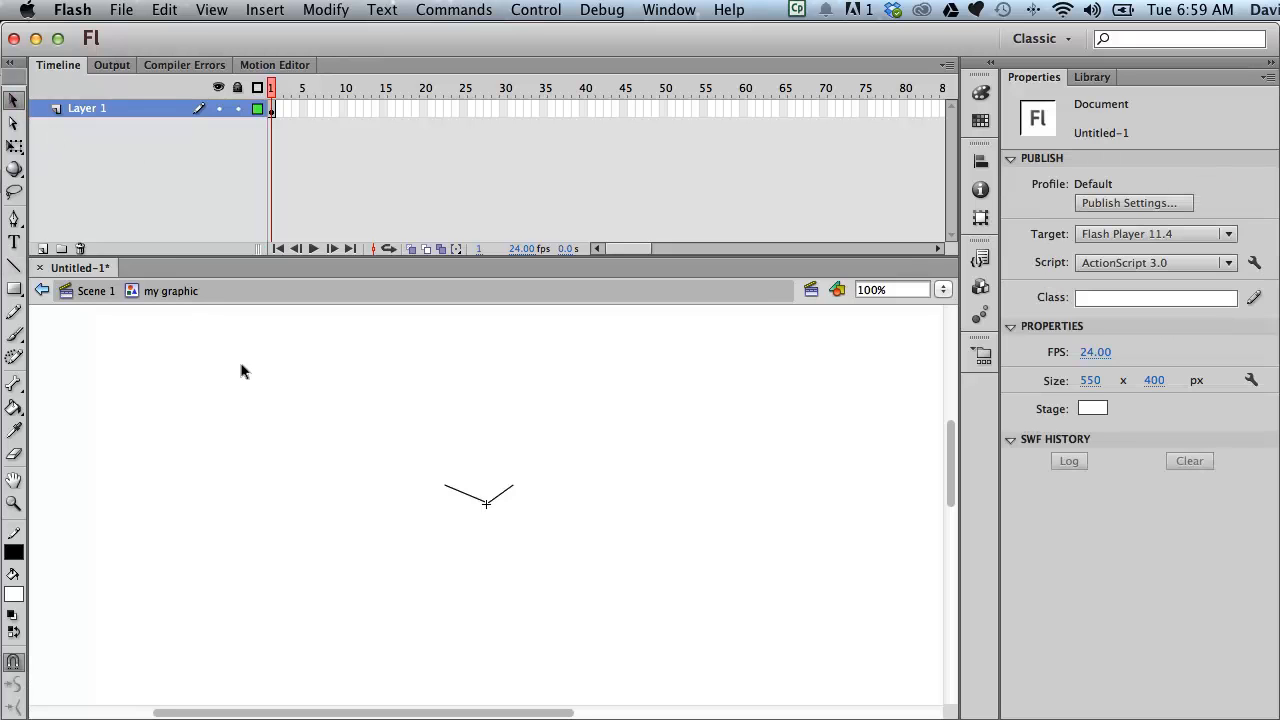
{"action": "left_click_drag", "start_coordinate": [422, 434], "coordinate": [600, 537]}
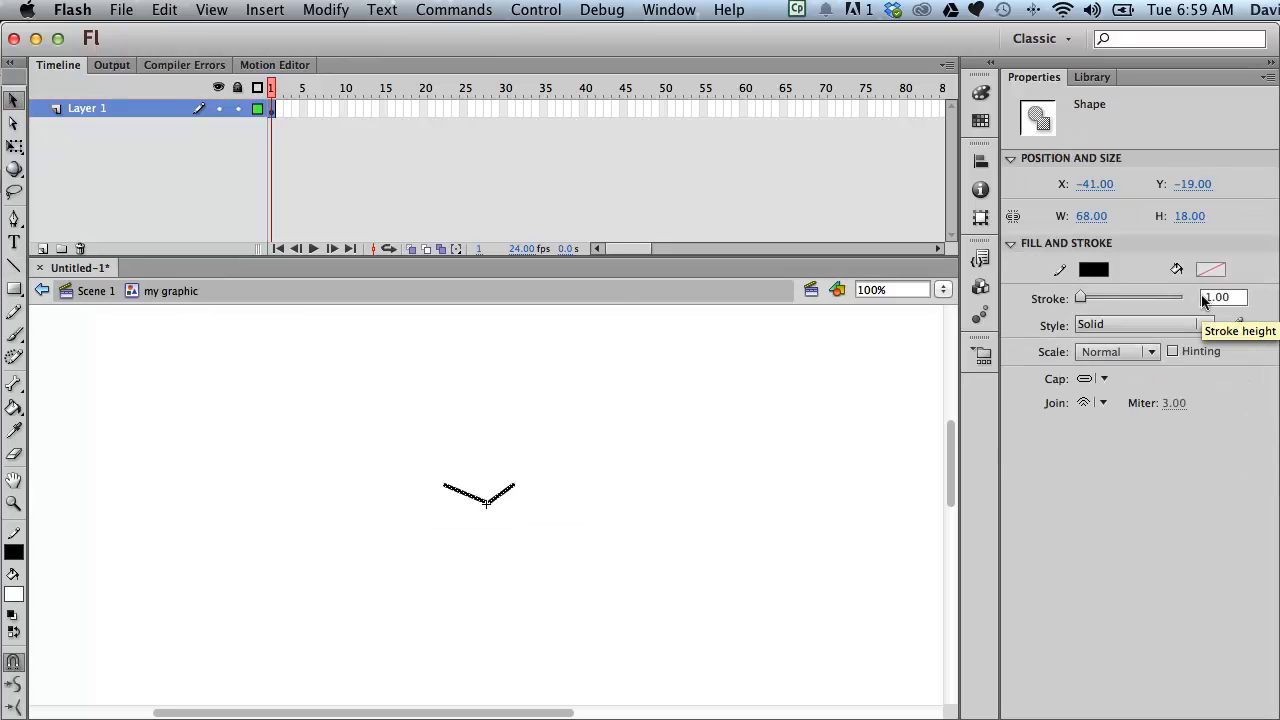
{"action": "left_click_drag", "start_coordinate": [1212, 297], "coordinate": [1107, 283]}
{"action": "type", "text": "3"}
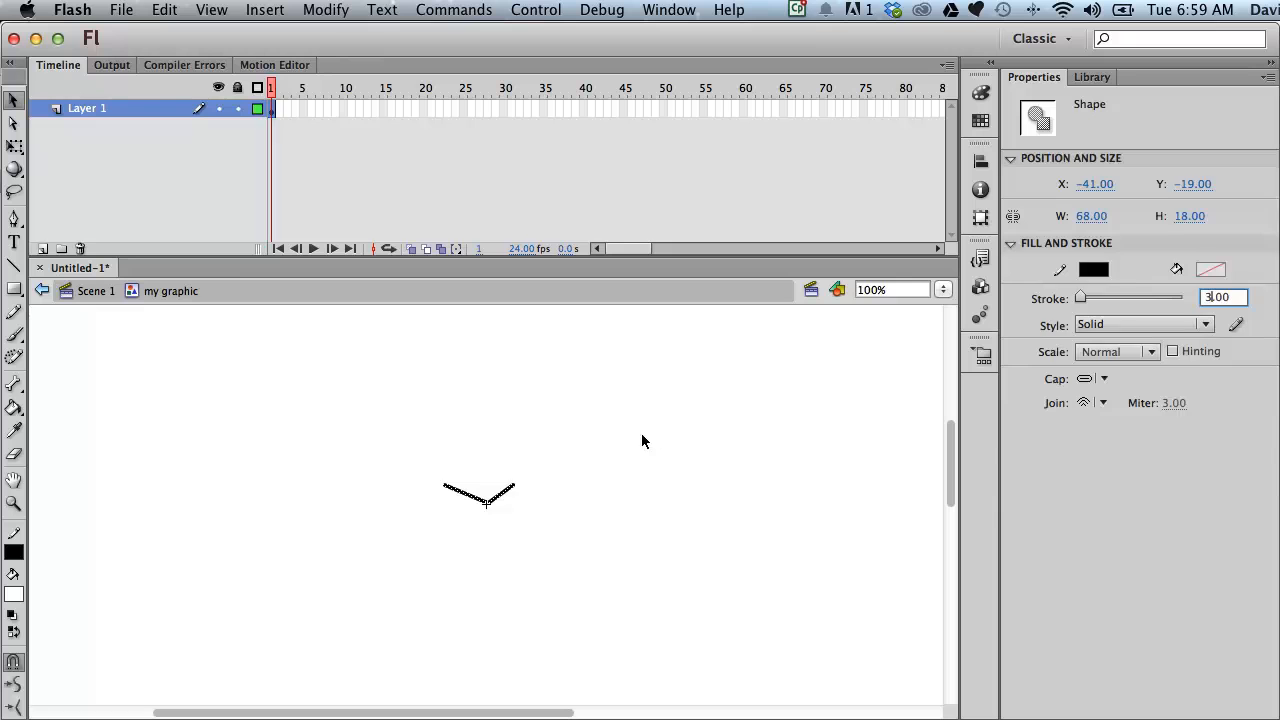
{"action": "left_click", "coordinate": [642, 434]}
Step: Bend both black lines upward into curved bird wings and return to Scene 1 with the library showing
{"action": "left_click_drag", "start_coordinate": [478, 502], "coordinate": [501, 491]}
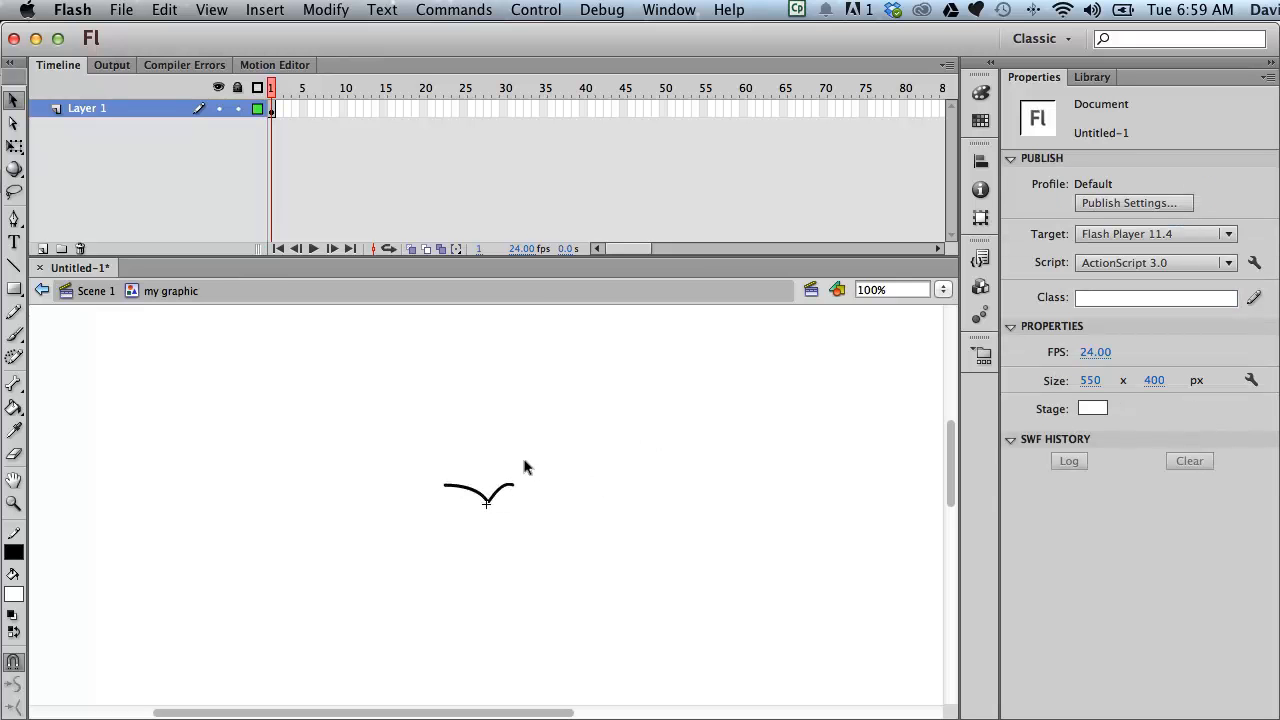
{"action": "left_click", "coordinate": [90, 293]}
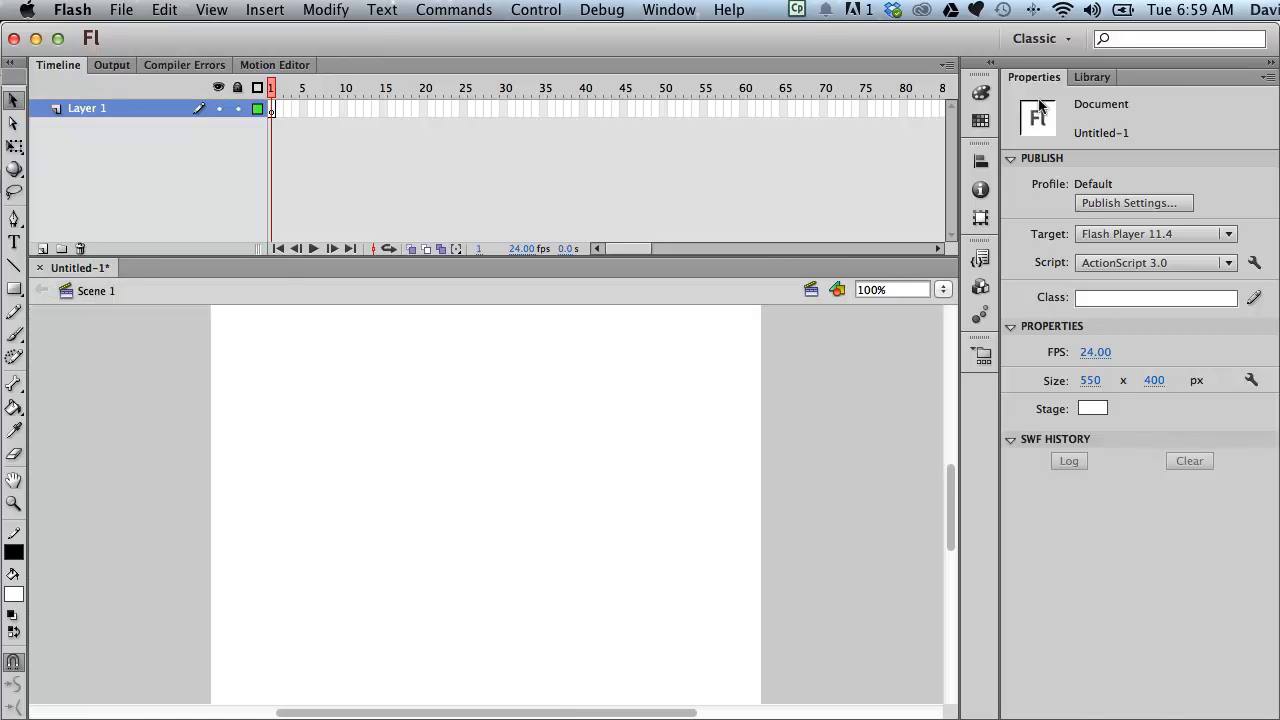
{"action": "left_click", "coordinate": [1092, 77]}
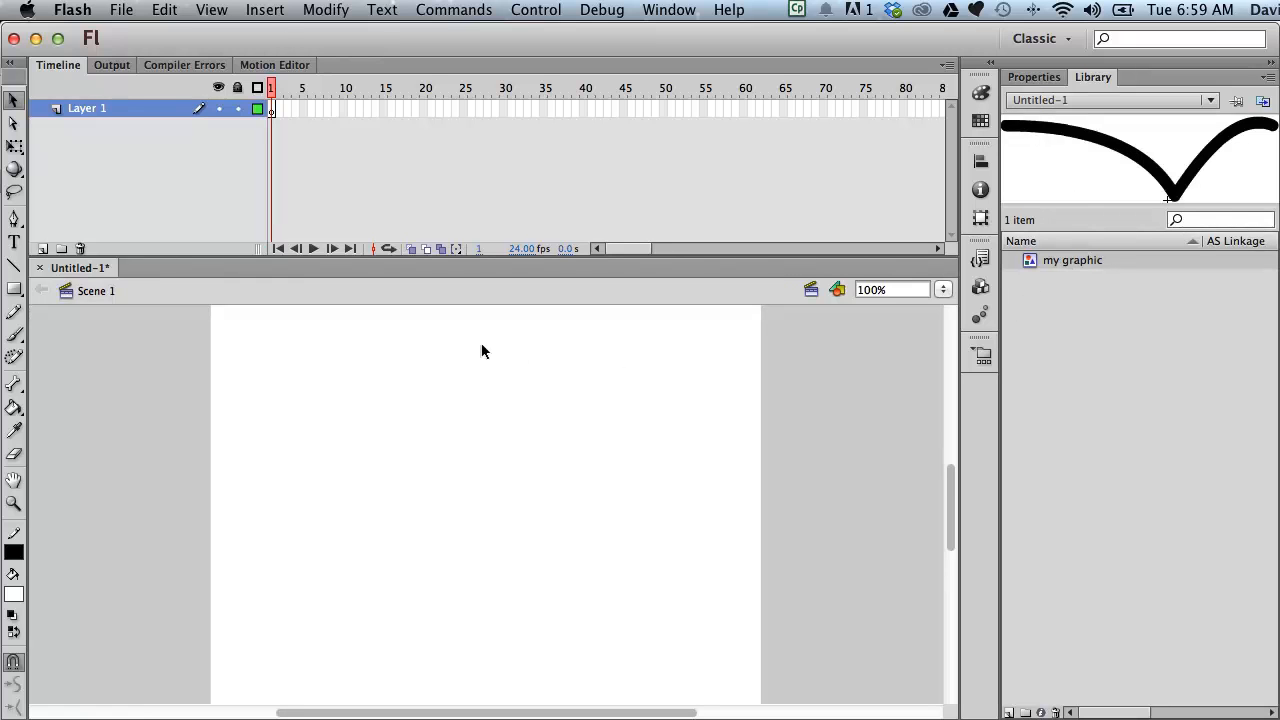
Step: Create a new Movie Clip symbol named "my movie clip" in the library root
{"action": "left_click", "coordinate": [265, 10]}
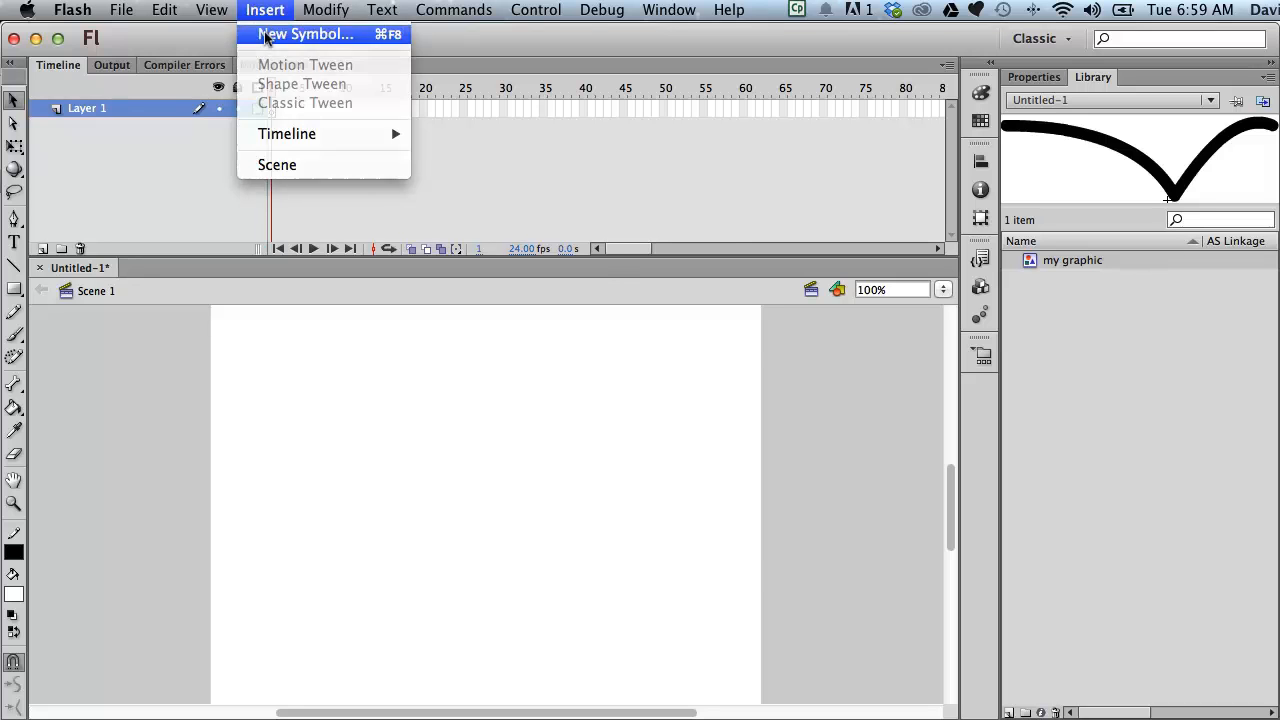
{"action": "left_click", "coordinate": [266, 35]}
{"action": "left_click", "coordinate": [526, 404]}
{"action": "left_click", "coordinate": [503, 425]}
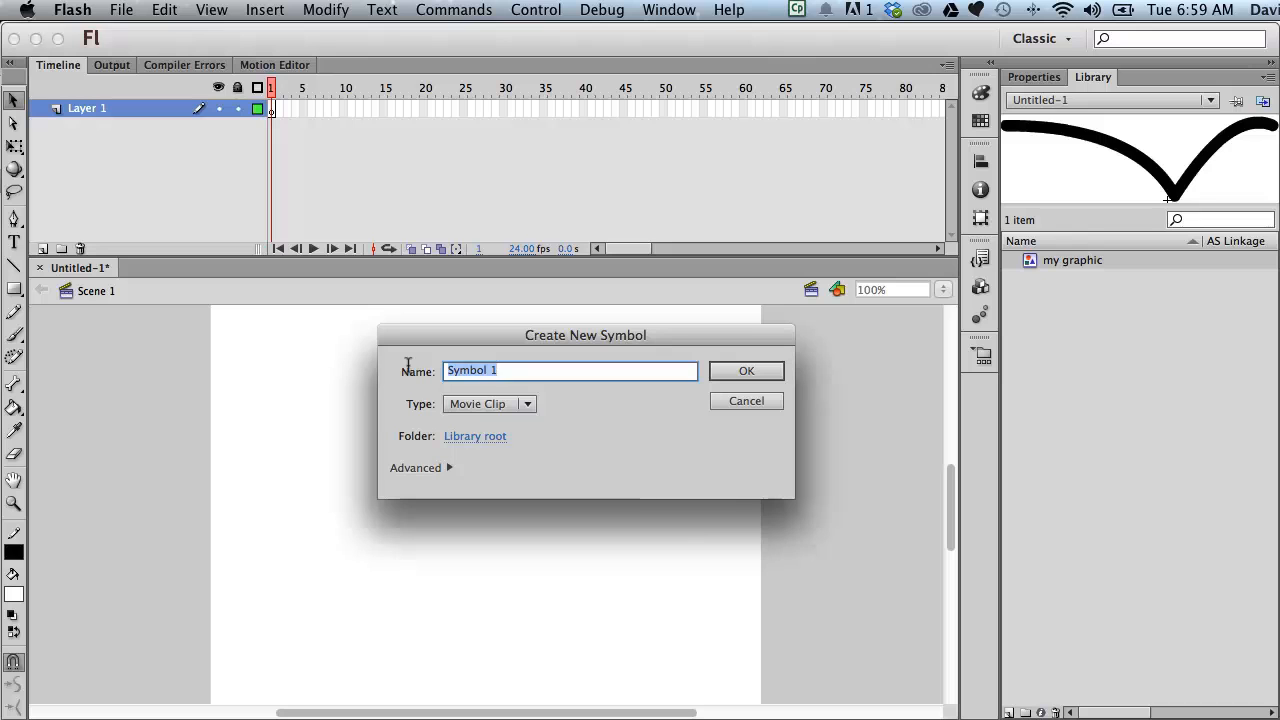
{"action": "type", "text": "my"}
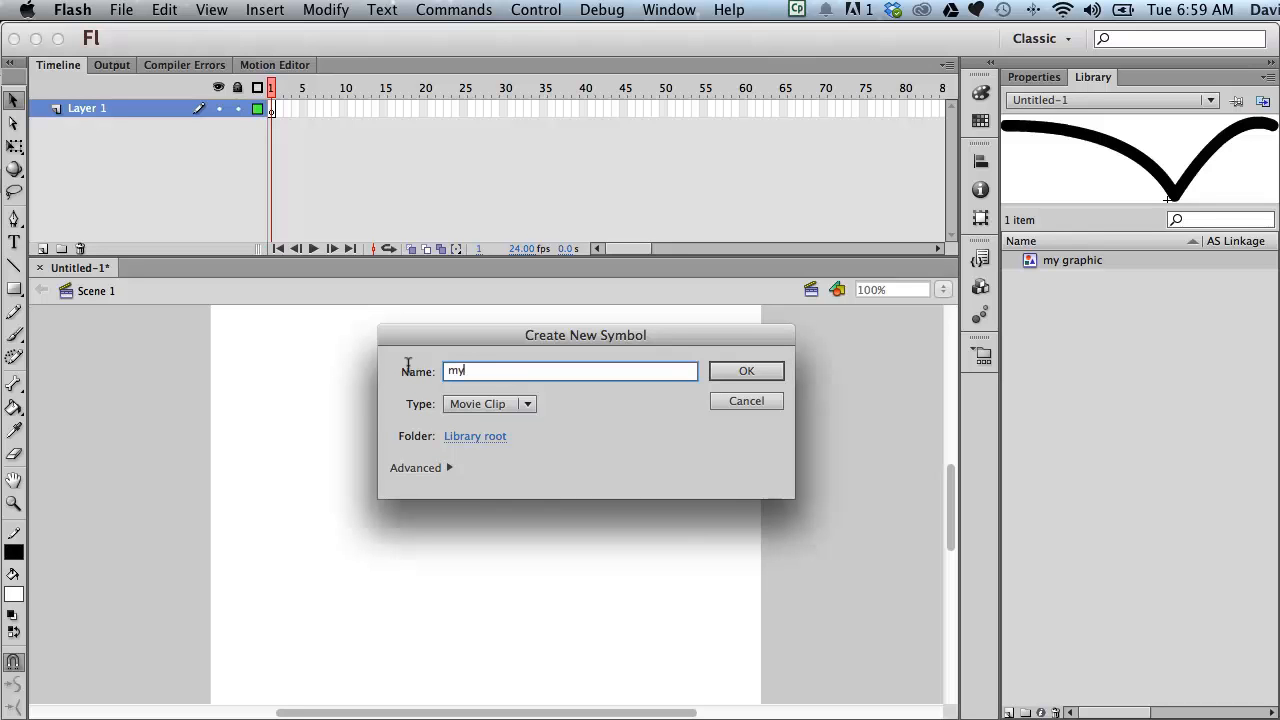
{"action": "type", "text": " movie clip"}
{"action": "left_click", "coordinate": [722, 368]}
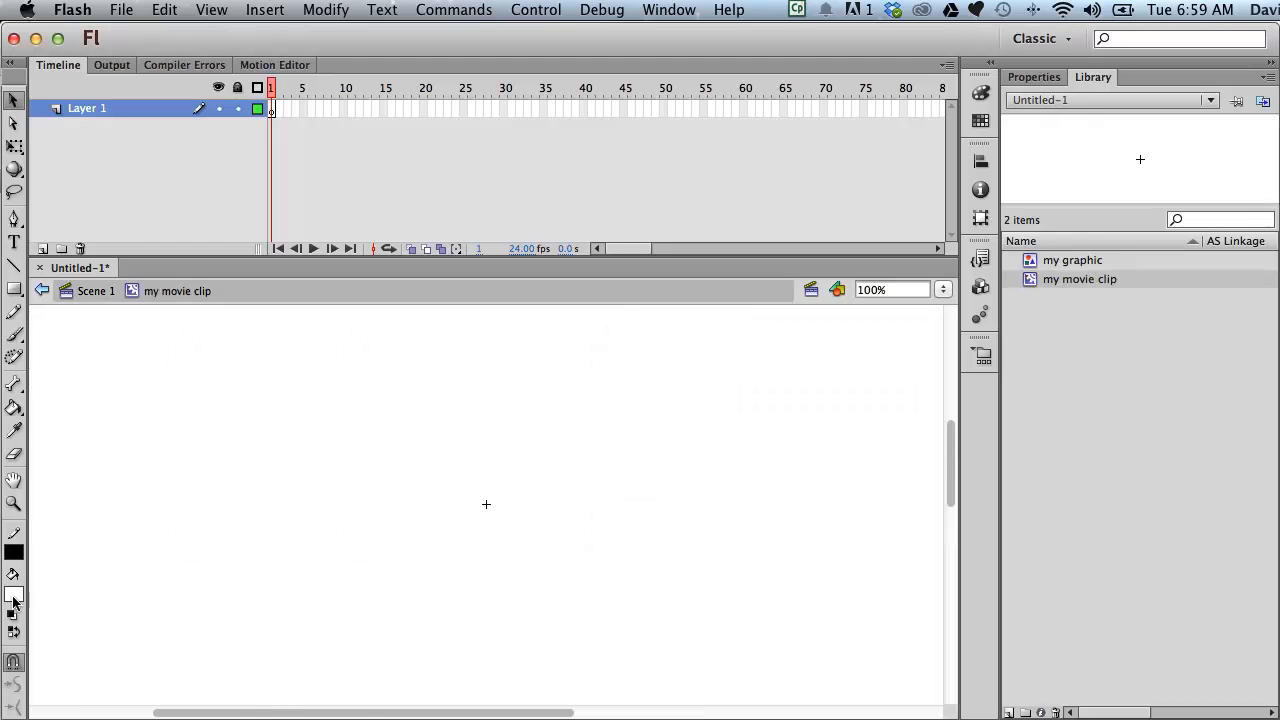
Step: Set the stroke color to red and draw a V of two connected lines at the registration point
{"action": "left_click", "coordinate": [12, 548]}
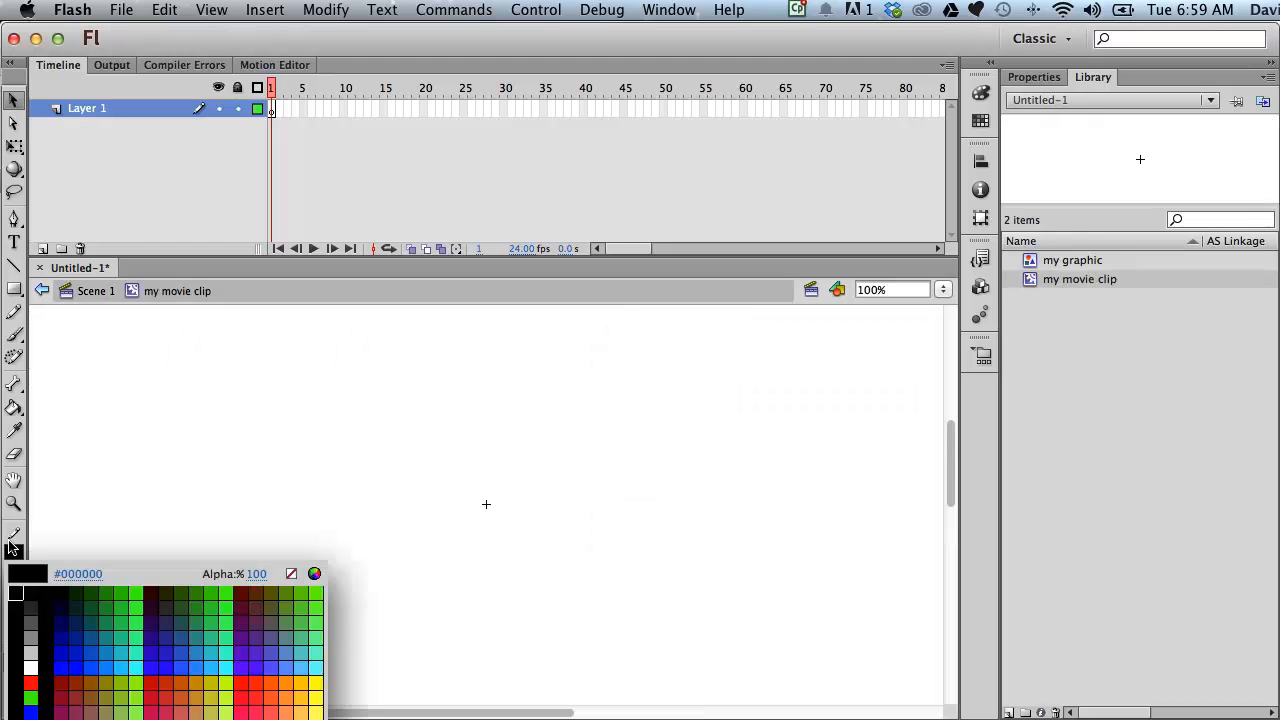
{"action": "left_click", "coordinate": [34, 662]}
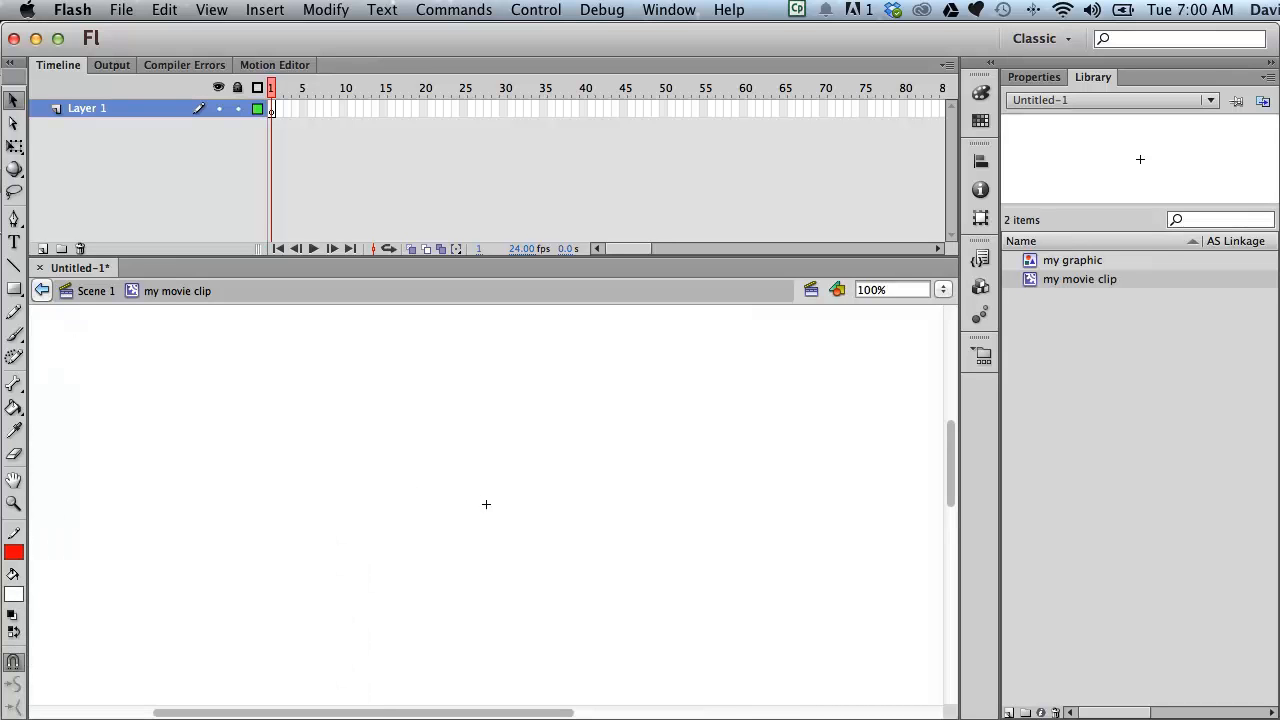
{"action": "left_click", "coordinate": [14, 265]}
{"action": "mouse_move", "coordinate": [452, 488]}
{"action": "left_mouse_down"}
{"action": "mouse_move", "coordinate": [486, 504]}
{"action": "mouse_move", "coordinate": [505, 483]}
{"action": "left_mouse_up"}
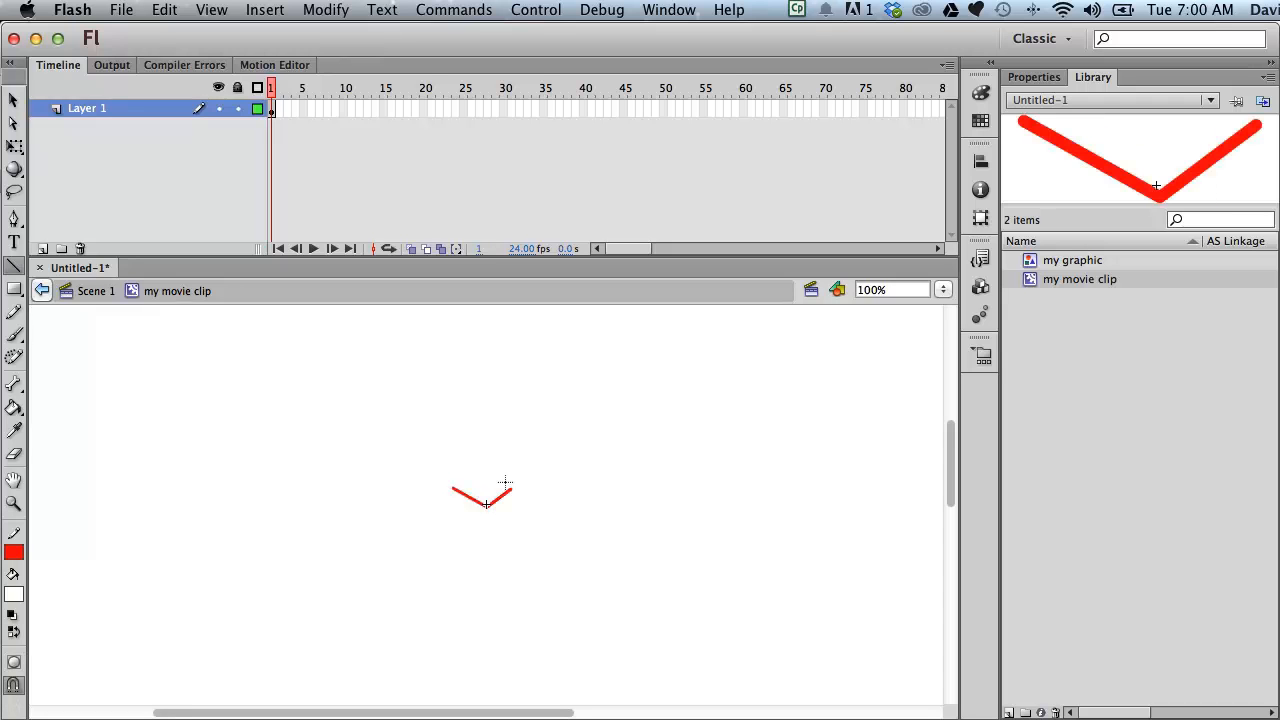
Step: Bend both red lines upward into curved bird wings and return to Scene 1
{"action": "key", "text": "v"}
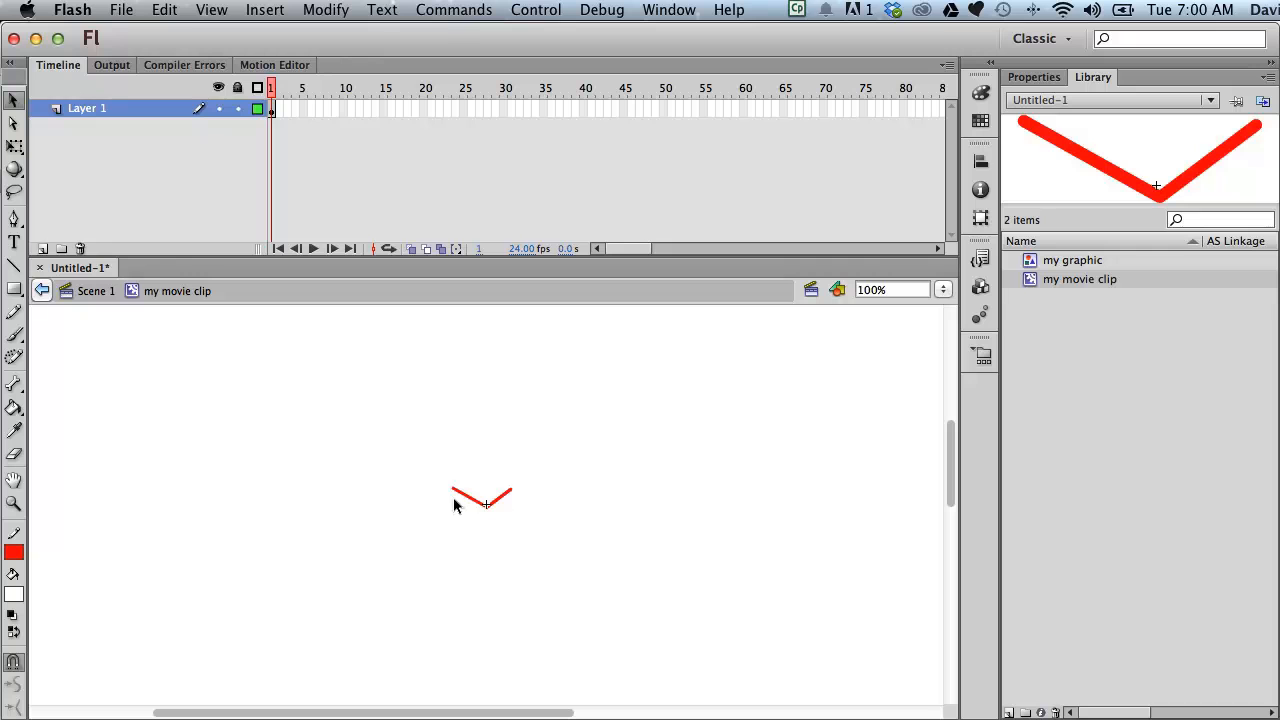
{"action": "mouse_move", "coordinate": [475, 497]}
{"action": "left_mouse_down"}
{"action": "mouse_move", "coordinate": [507, 503]}
{"action": "mouse_move", "coordinate": [504, 492]}
{"action": "left_mouse_up"}
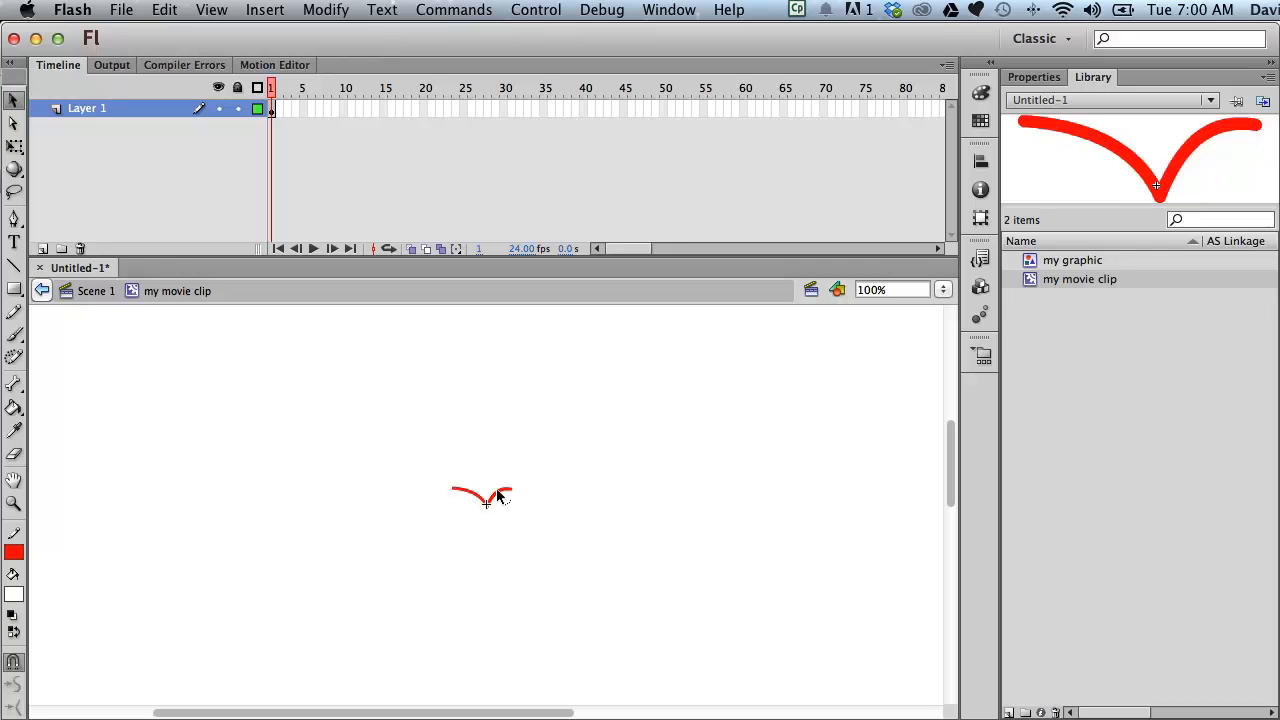
{"action": "left_click", "coordinate": [85, 291]}
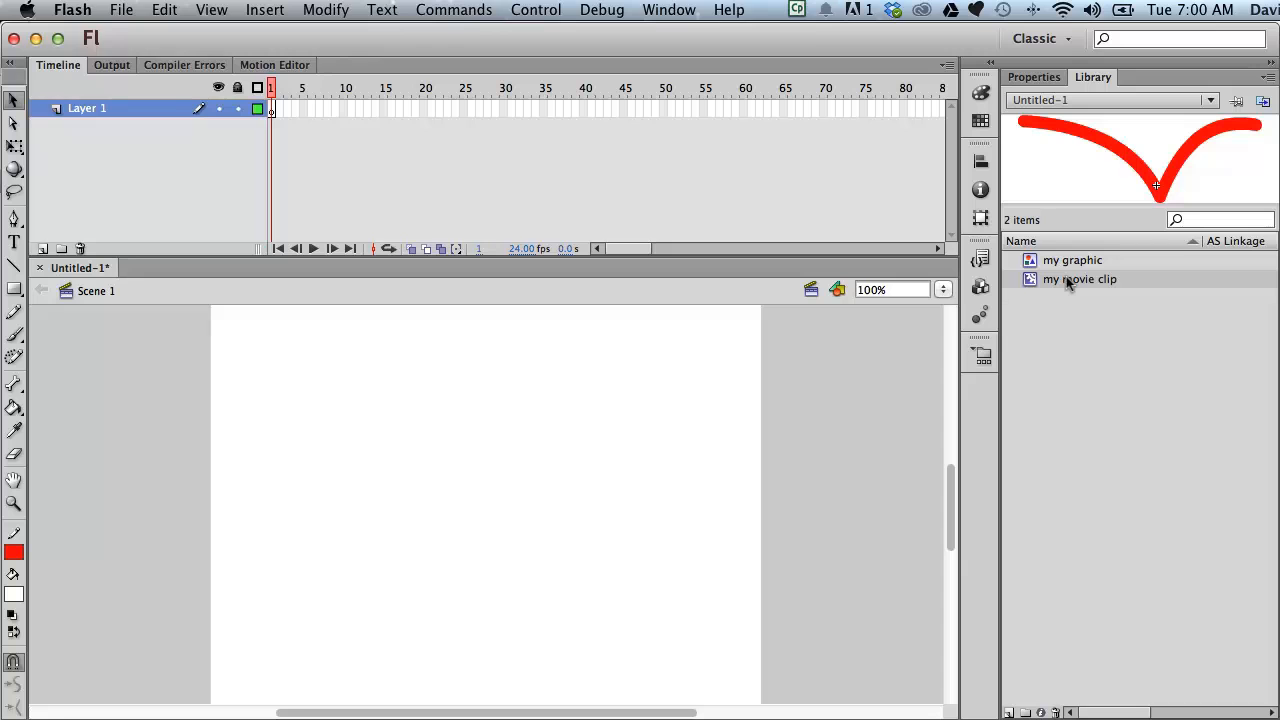
Step: Create a new symbol named "my button", keeping the Movie Clip type
{"action": "left_click", "coordinate": [265, 9]}
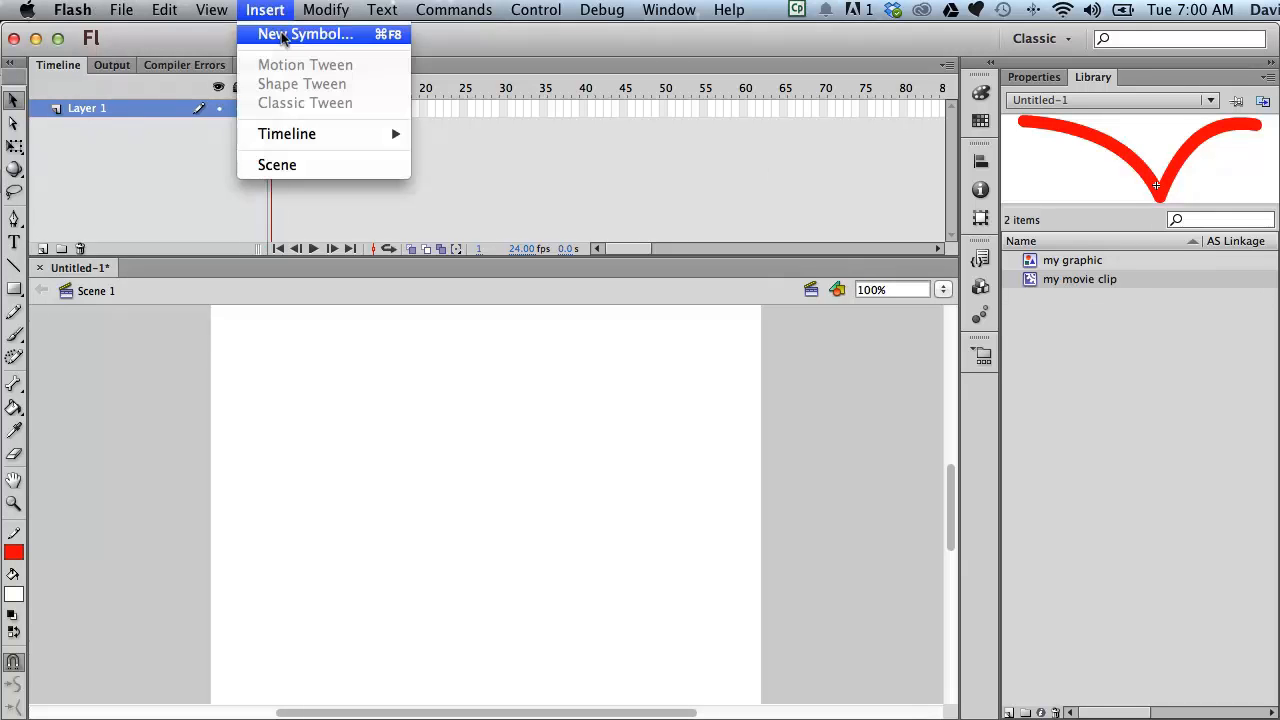
{"action": "left_click", "coordinate": [283, 35]}
{"action": "type", "text": "my button"}
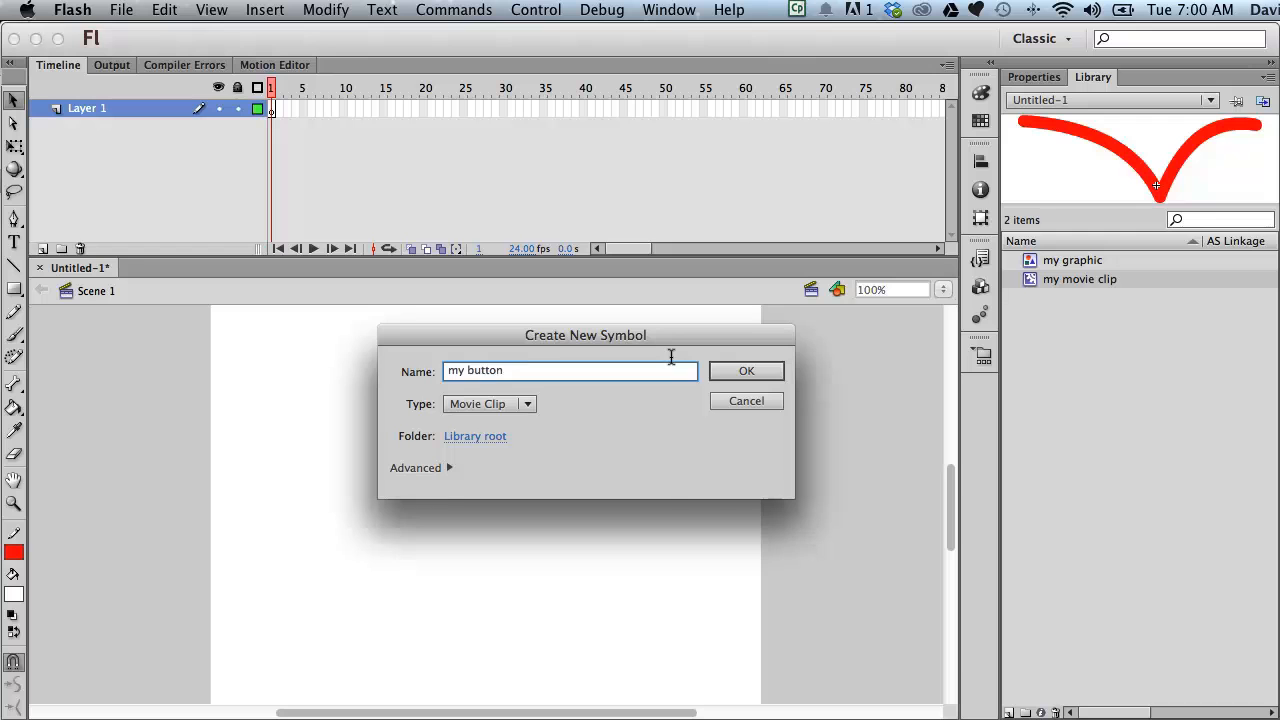
{"action": "left_click", "coordinate": [757, 371]}
Step: Draw a wide rectangle with a red outline around the registration point and fill it with red
{"action": "left_click", "coordinate": [13, 289]}
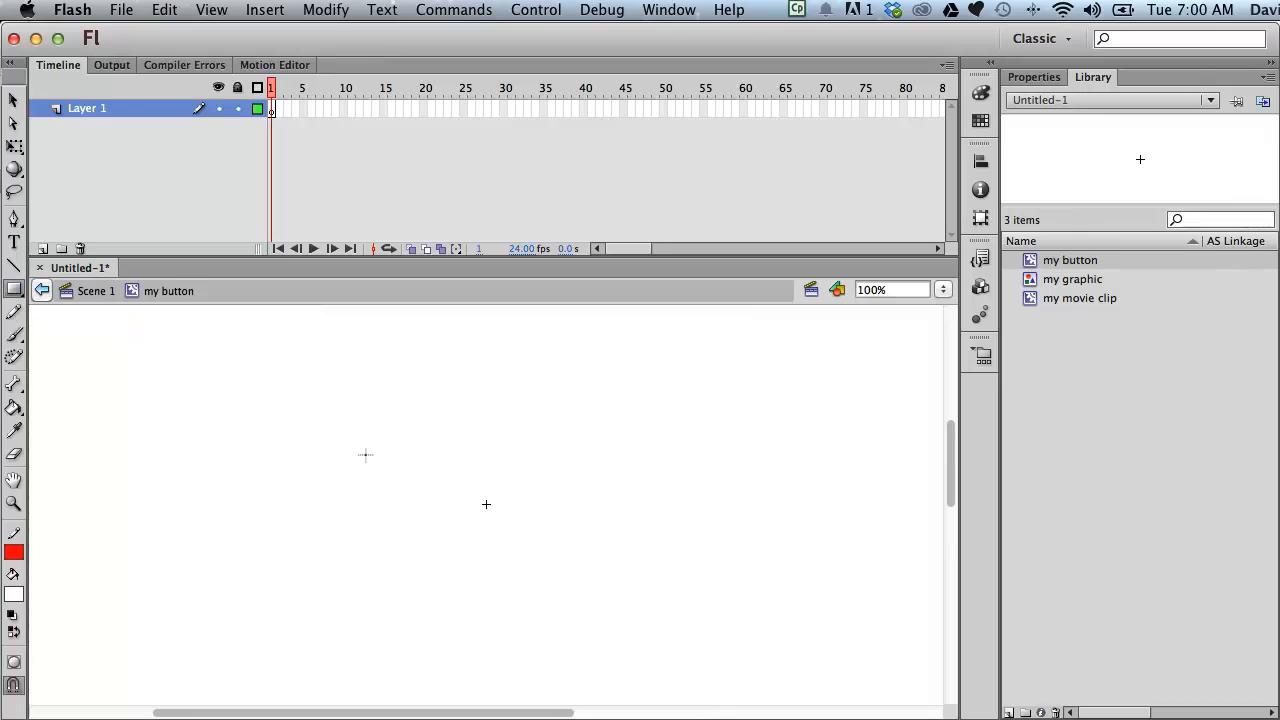
{"action": "left_click_drag", "start_coordinate": [409, 479], "coordinate": [578, 520]}
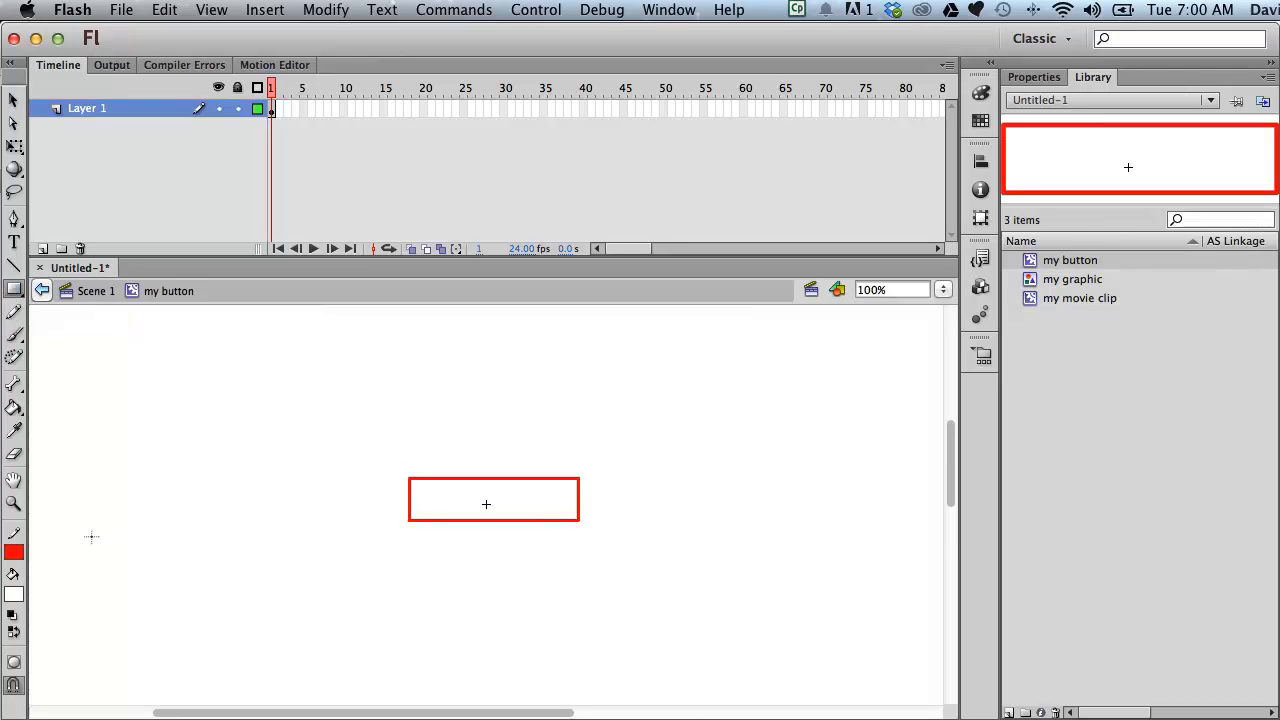
{"action": "left_click", "coordinate": [12, 594]}
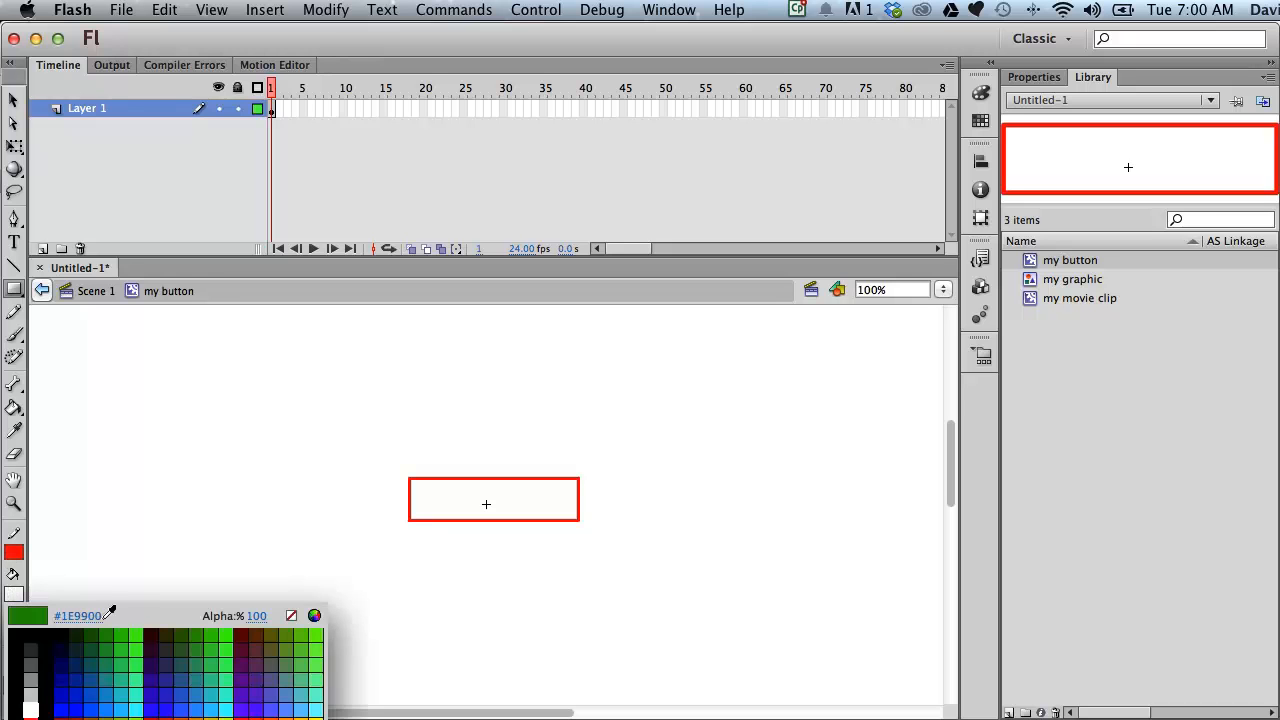
{"action": "left_click", "coordinate": [31, 706]}
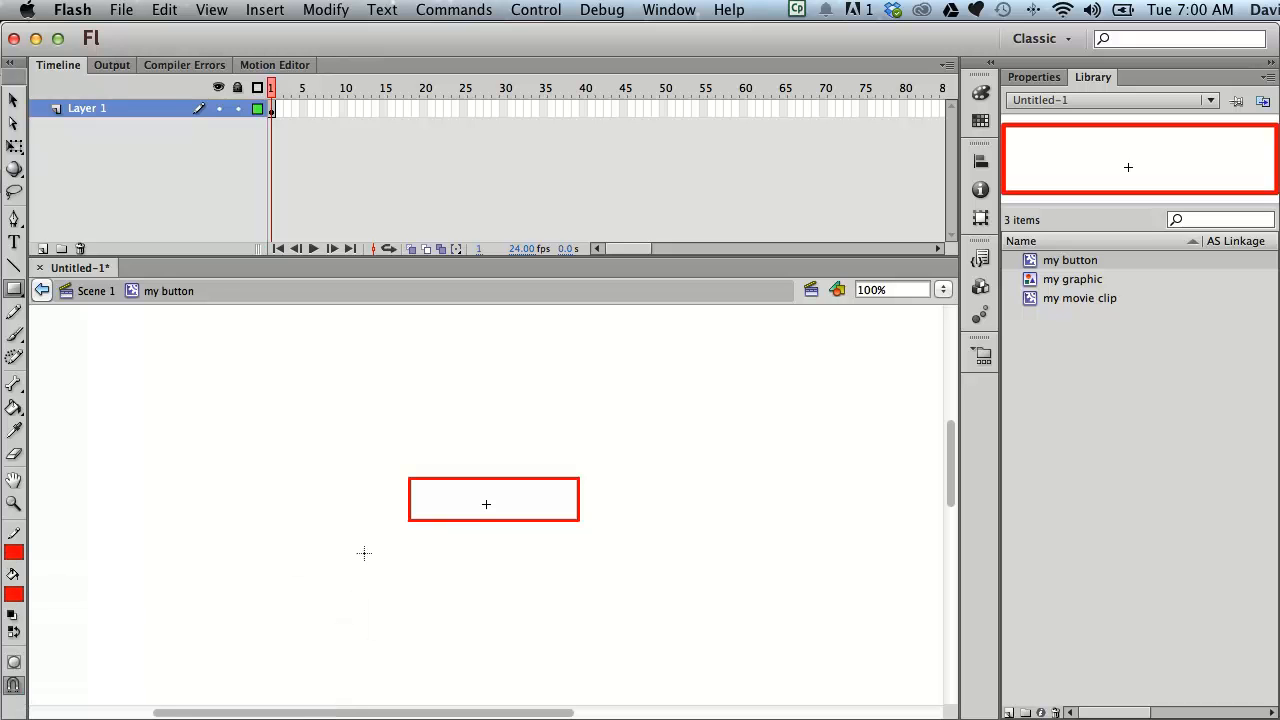
{"action": "left_click", "coordinate": [14, 408]}
{"action": "left_click", "coordinate": [437, 487]}
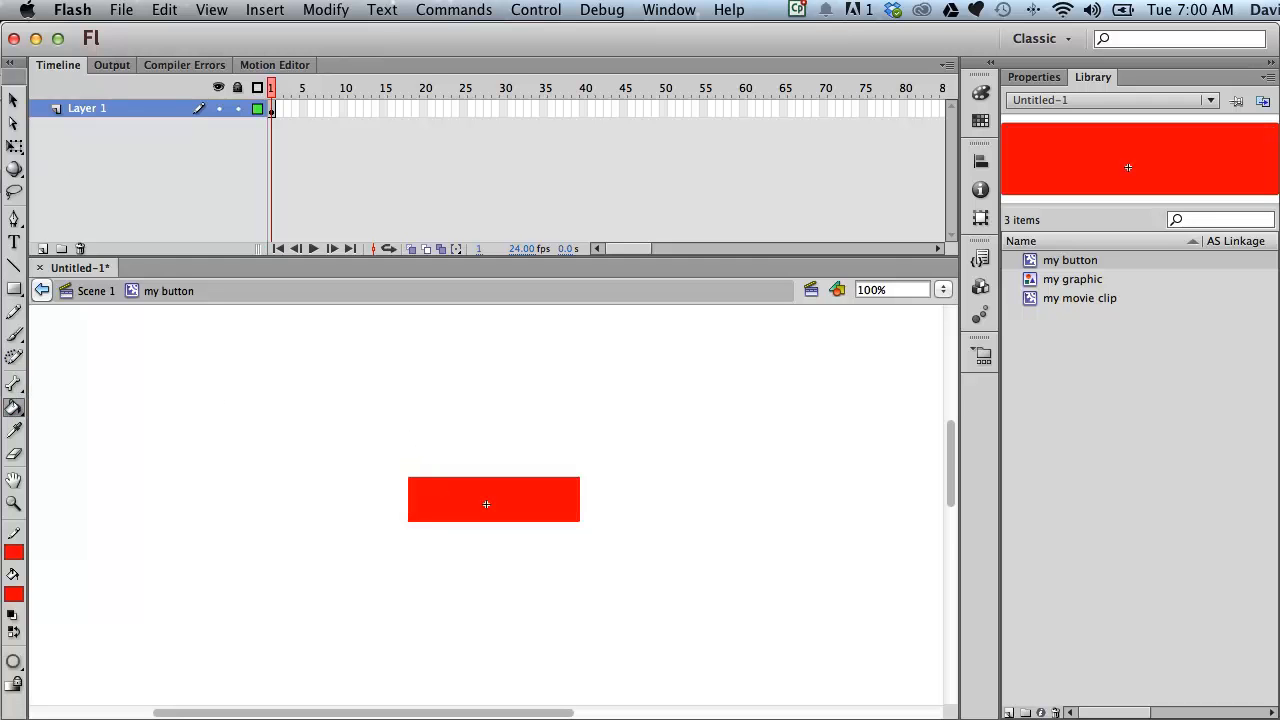
Step: Return to Scene 1 and preview the "my graphic", "my button" and "my movie clip" symbols in the library
{"action": "left_click", "coordinate": [13, 99]}
{"action": "left_click", "coordinate": [97, 290]}
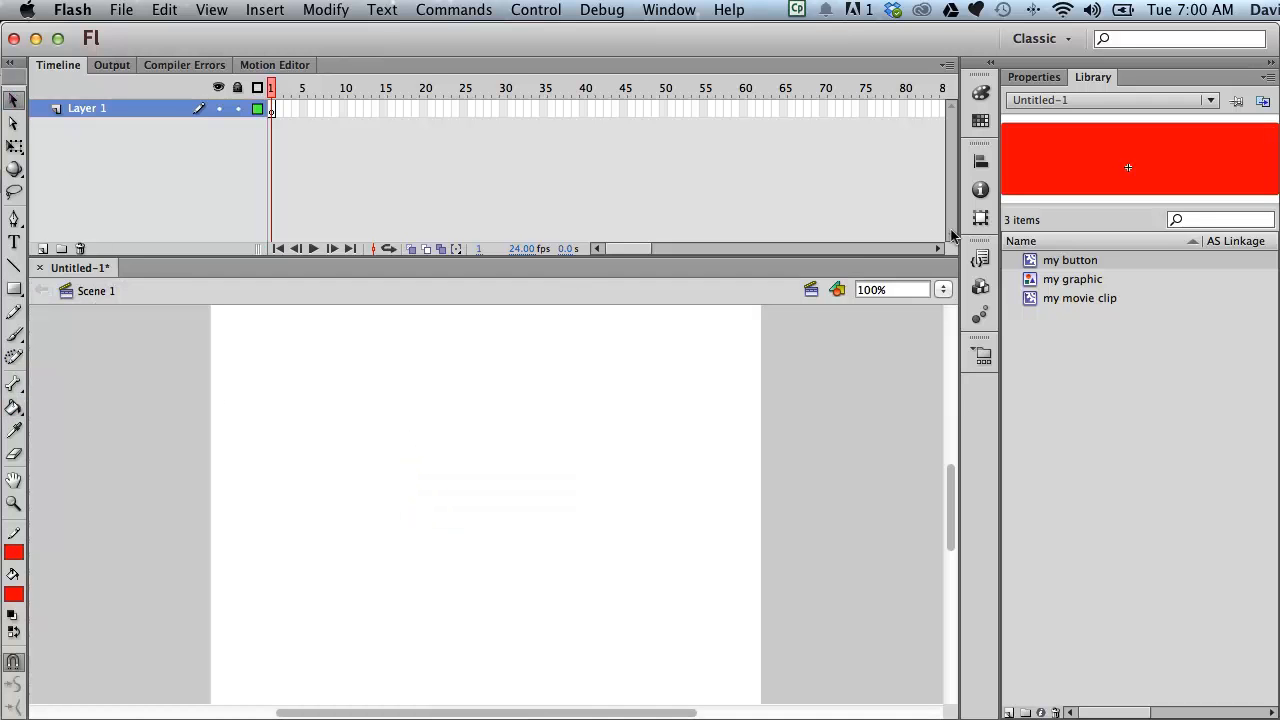
{"action": "left_click", "coordinate": [1052, 279]}
{"action": "left_click", "coordinate": [1038, 260]}
{"action": "left_click", "coordinate": [1051, 278]}
{"action": "left_click", "coordinate": [1045, 298]}
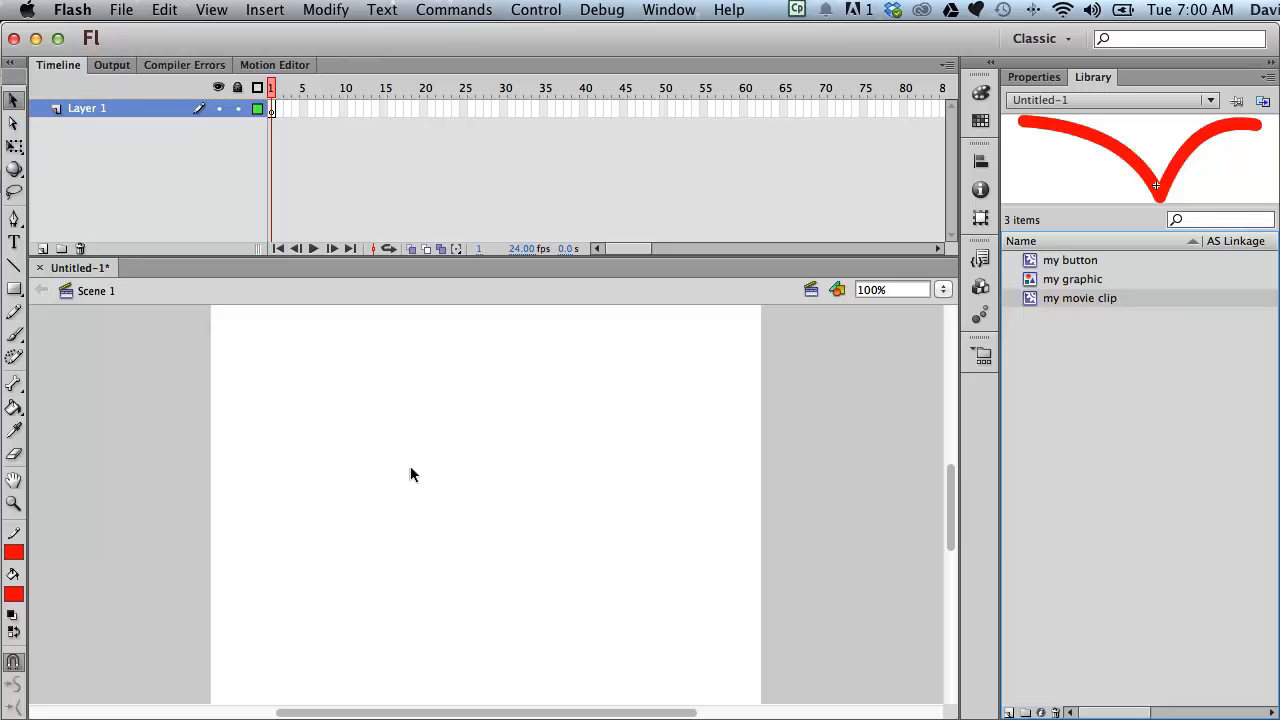
Step: Change the symbol type of "my button" in the library to Button
{"action": "left_click", "coordinate": [1035, 281]}
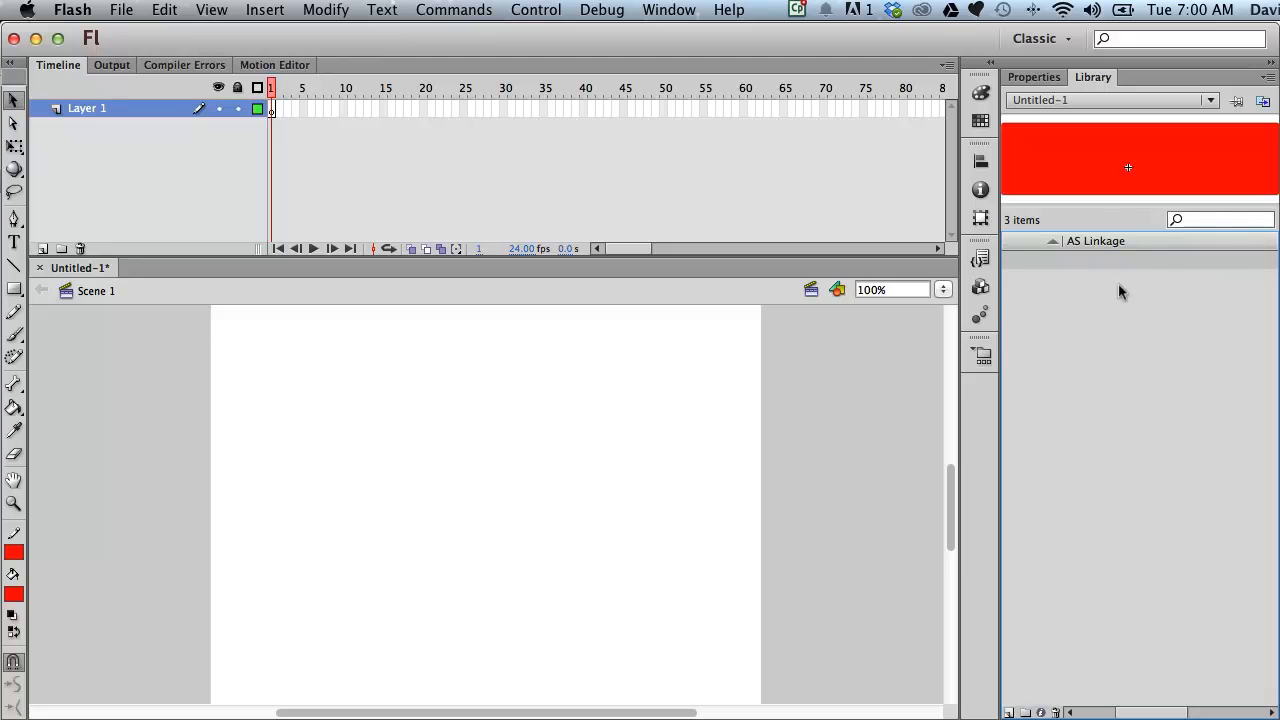
{"action": "right_click", "coordinate": [1027, 261]}
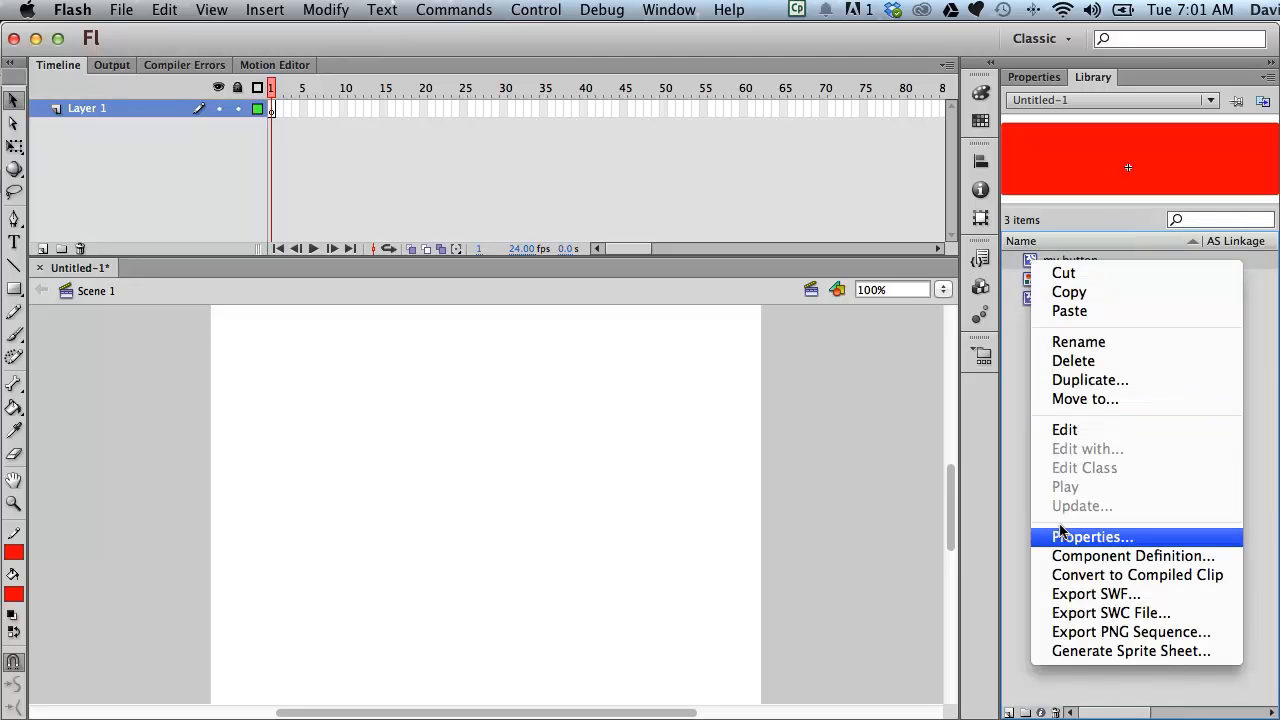
{"action": "left_click", "coordinate": [1090, 537]}
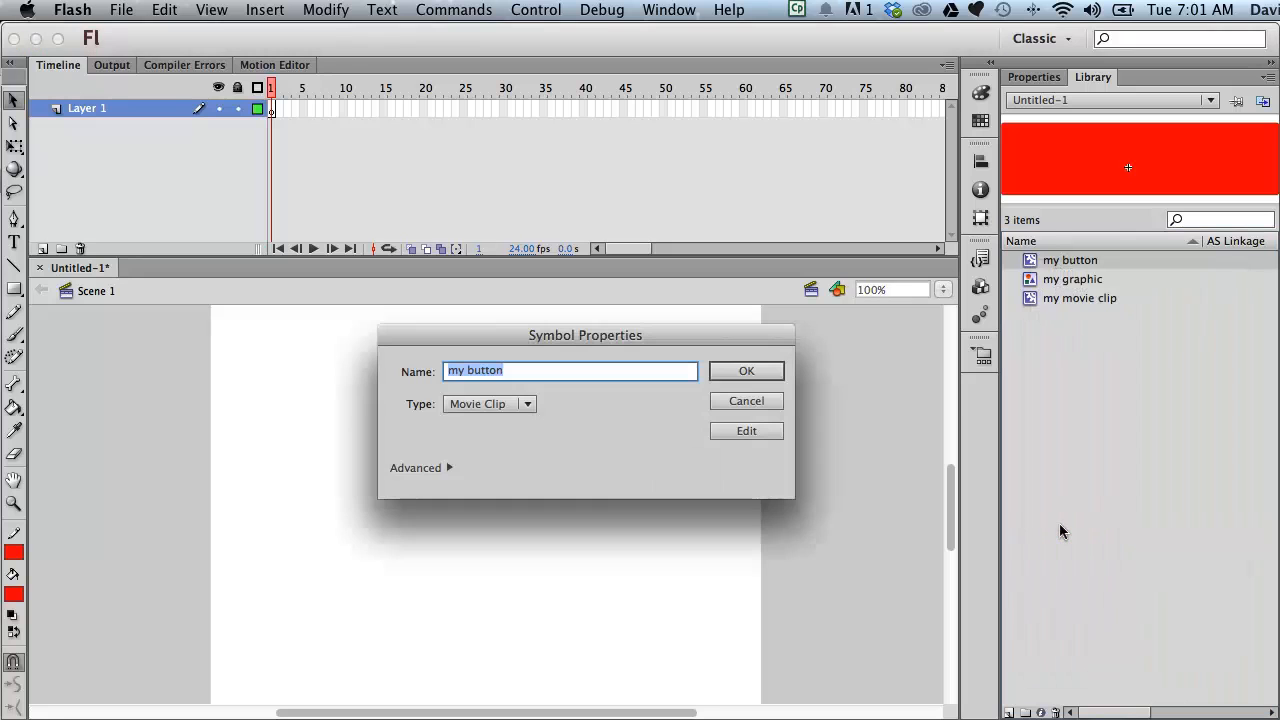
{"action": "left_click", "coordinate": [523, 403]}
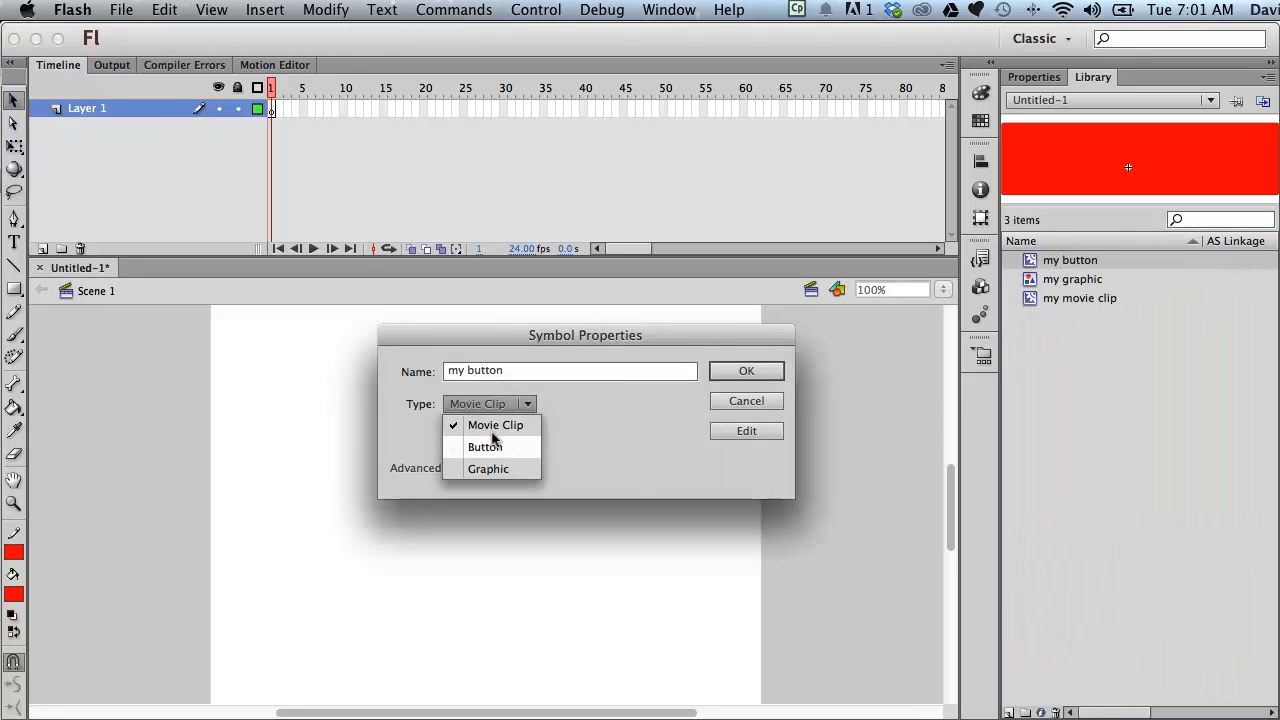
{"action": "left_click", "coordinate": [489, 445]}
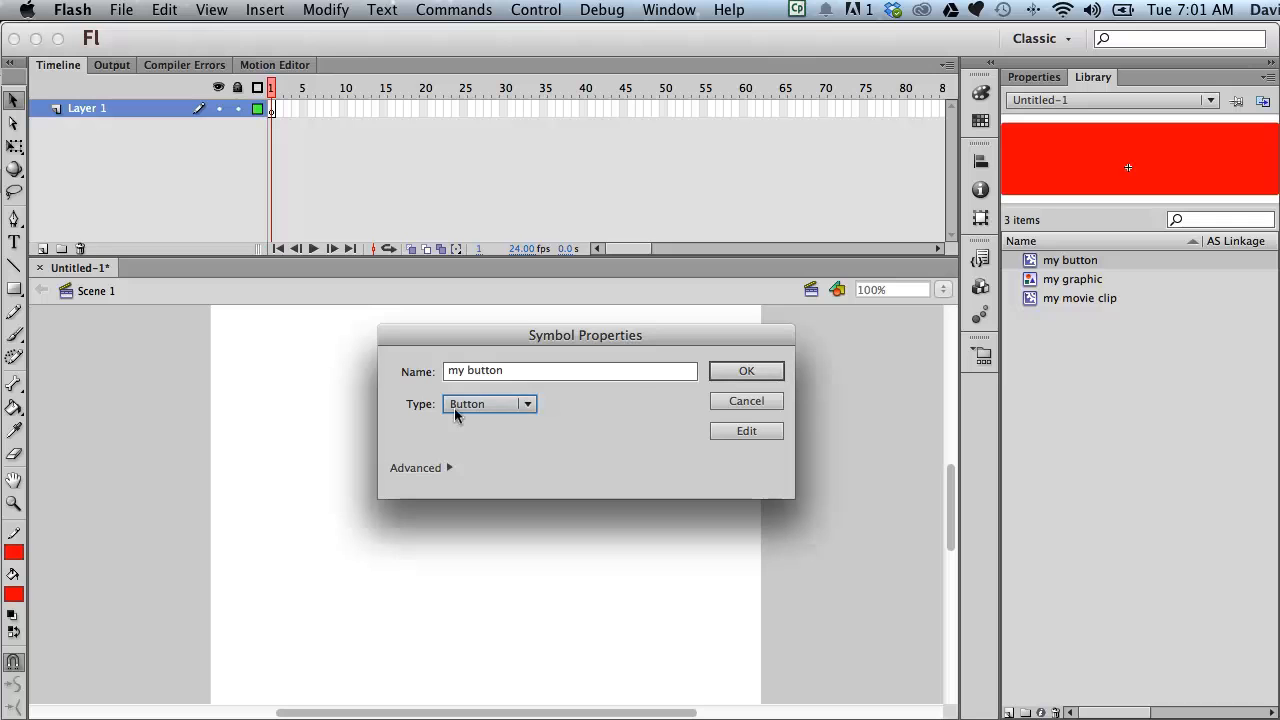
{"action": "left_click", "coordinate": [734, 371]}
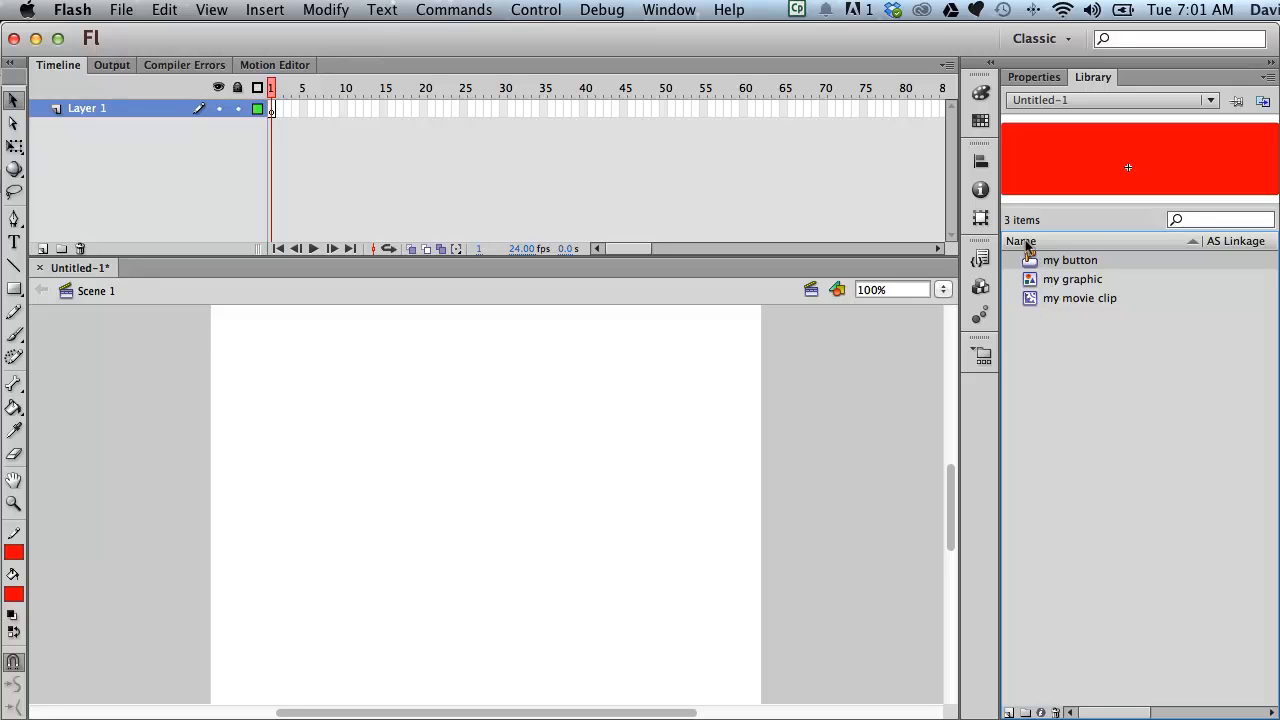
Step: Place one instance each of "my button", "my graphic" and "my movie clip" on the stage, stacked one below the other
{"action": "left_click_drag", "start_coordinate": [1029, 260], "coordinate": [294, 381]}
{"action": "left_click_drag", "start_coordinate": [1029, 281], "coordinate": [289, 493]}
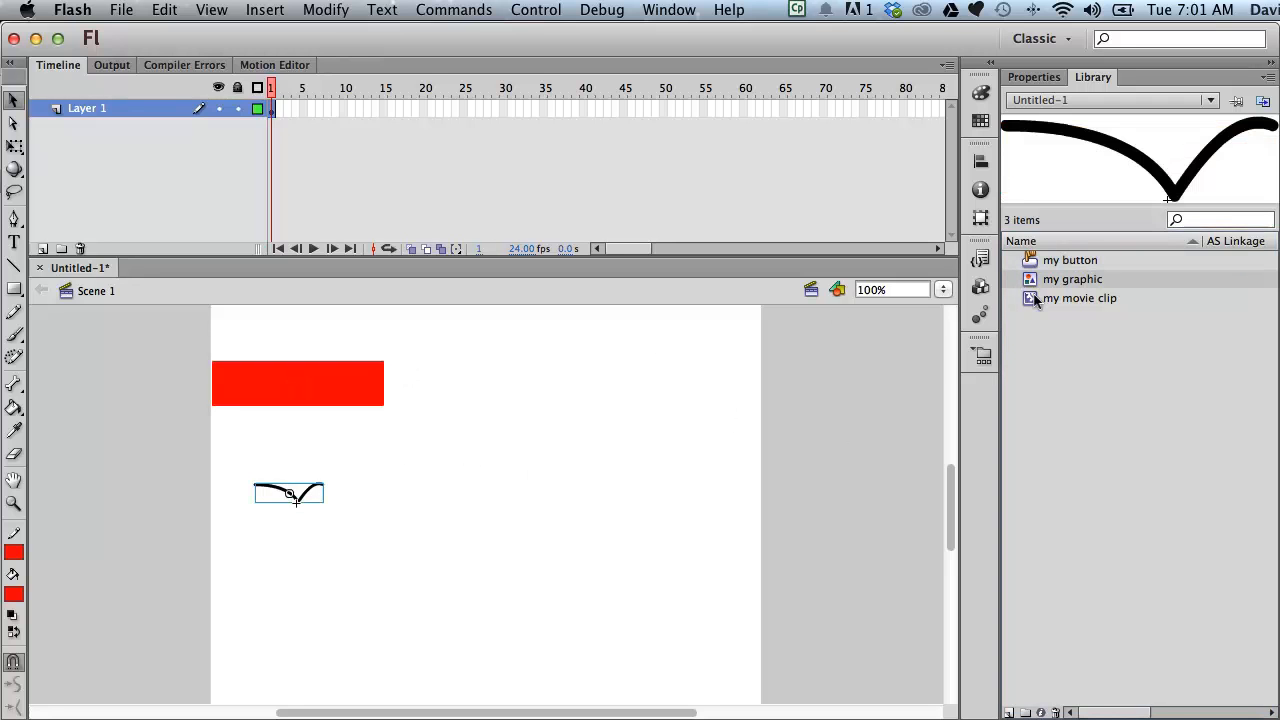
{"action": "left_click_drag", "start_coordinate": [1035, 300], "coordinate": [292, 592]}
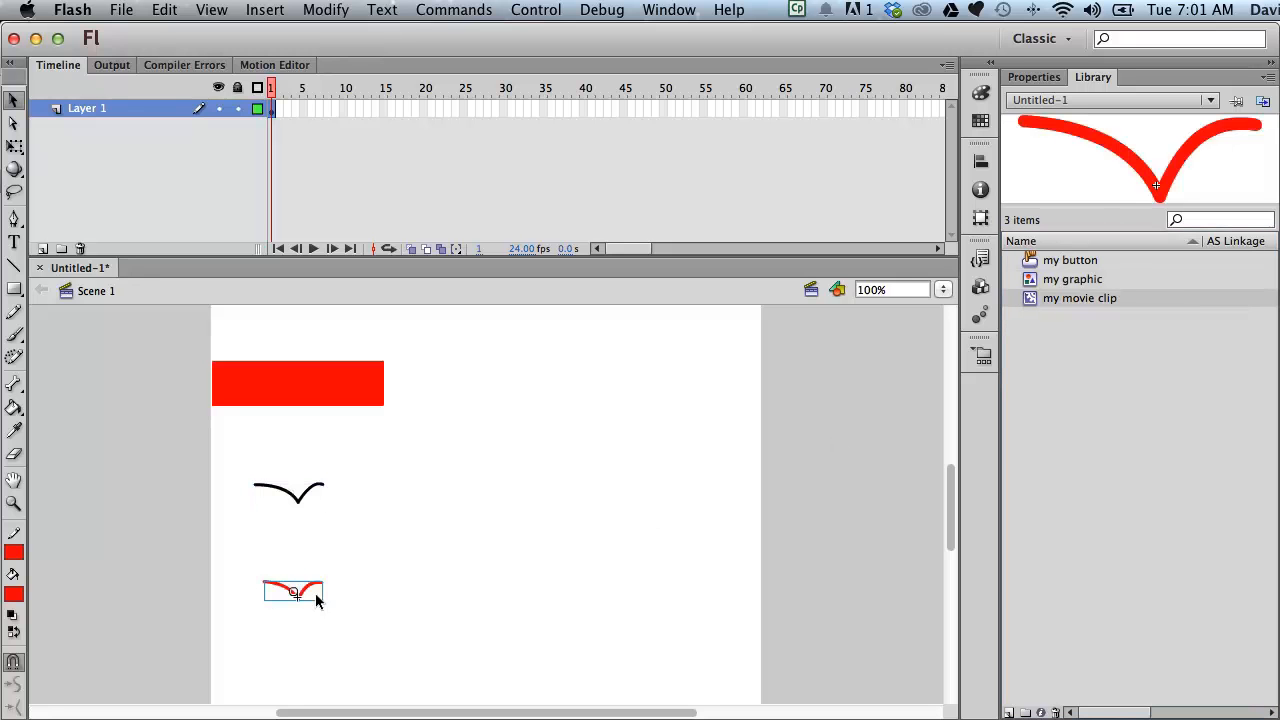
Step: Add the text labels "button", "graphic" and "movie clip" beside the matching symbol instances on the stage
{"action": "left_click", "coordinate": [15, 241]}
{"action": "left_click", "coordinate": [442, 365]}
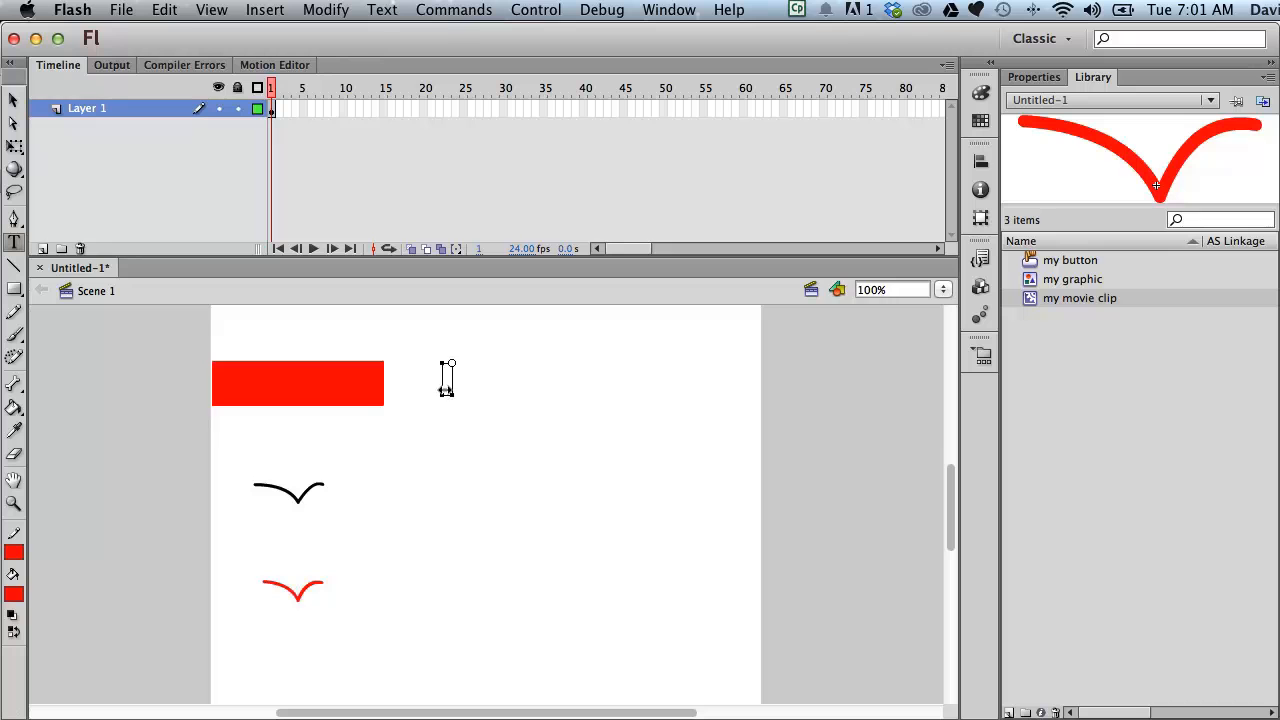
{"action": "type", "text": "button"}
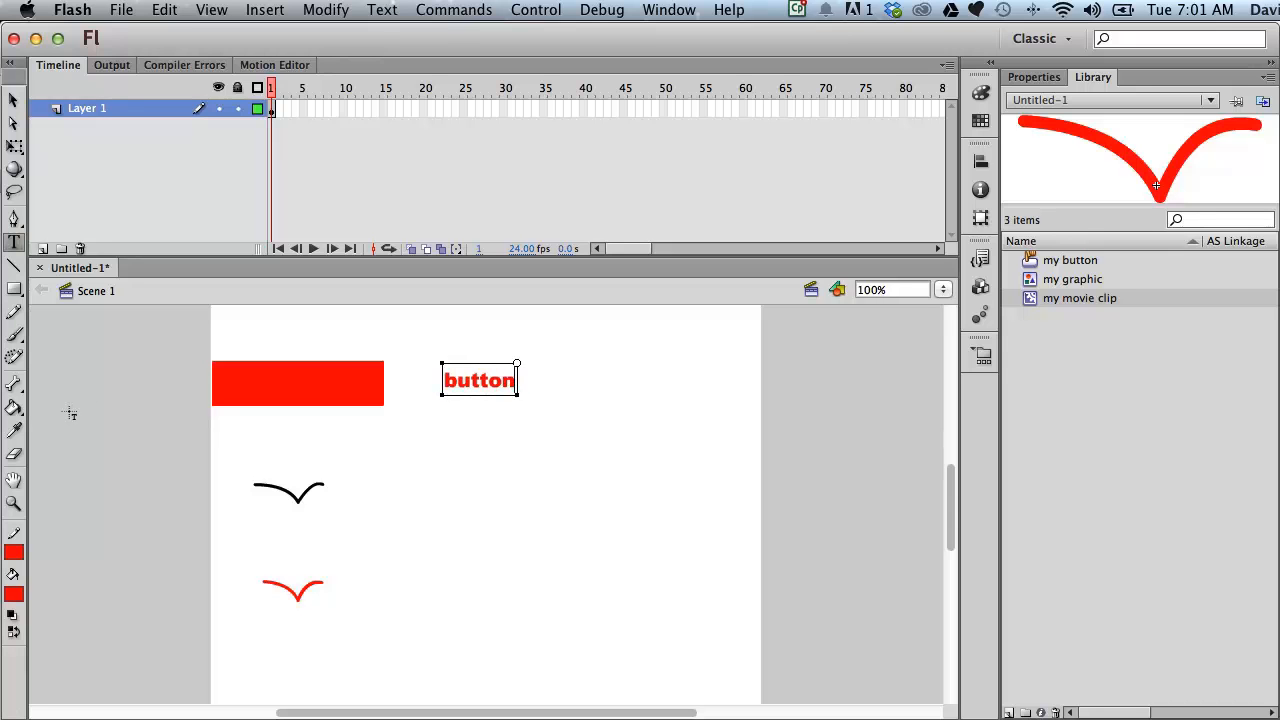
{"action": "left_click", "coordinate": [401, 491]}
{"action": "type", "text": "graphi"}
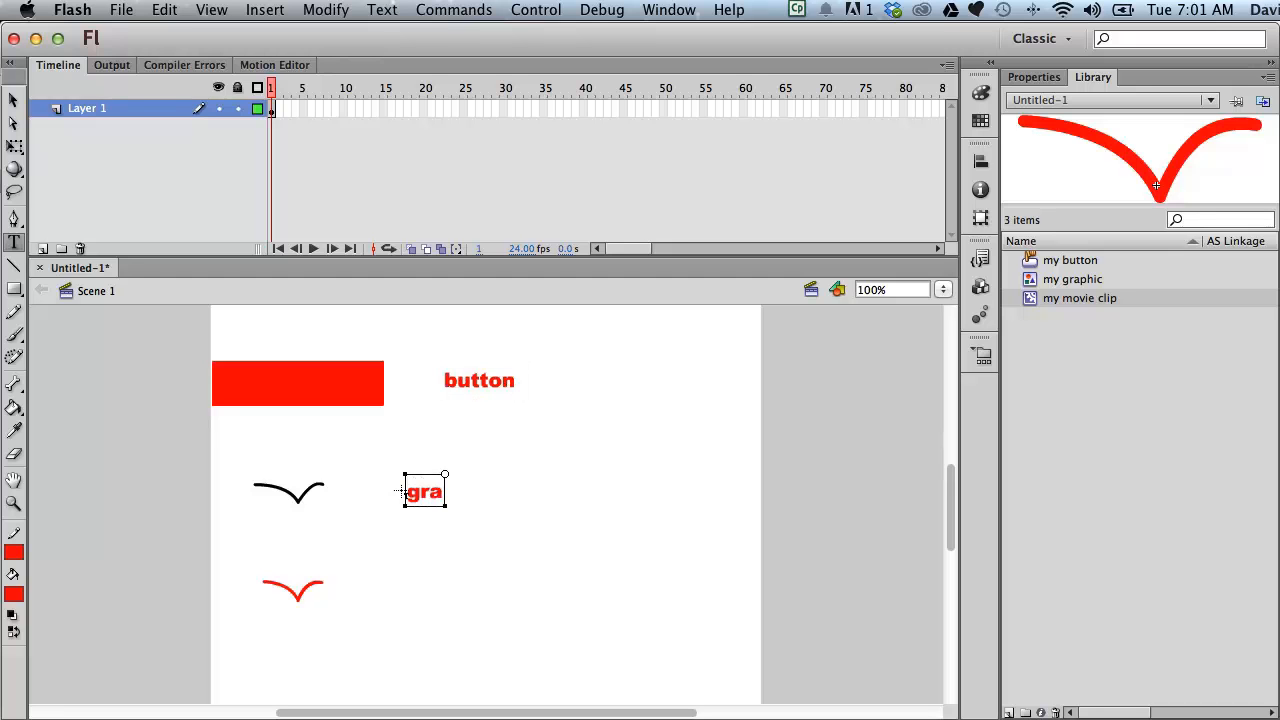
{"action": "type", "text": "c"}
{"action": "left_click", "coordinate": [381, 585]}
{"action": "type", "text": "movie clip"}
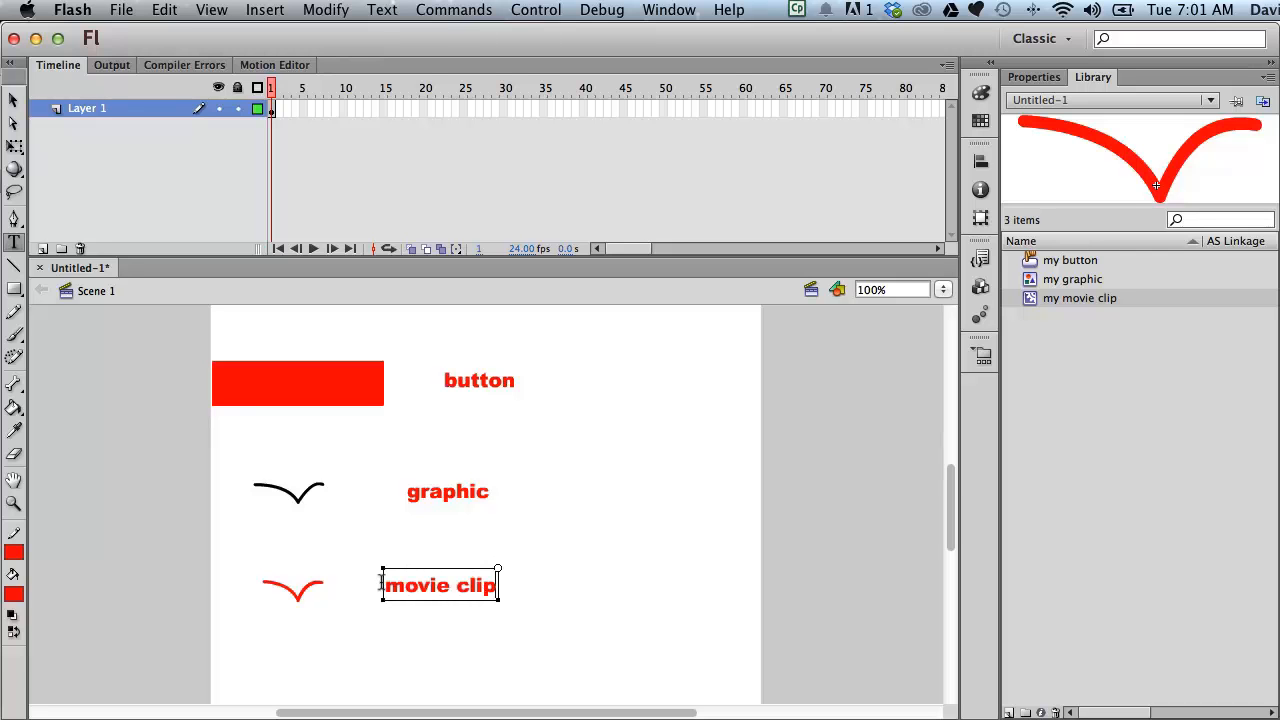
Step: Align the left edges of the three text labels beside the symbols, with Align to stage turned off
{"action": "left_click", "coordinate": [14, 99]}
{"action": "left_click_drag", "start_coordinate": [653, 648], "coordinate": [418, 355]}
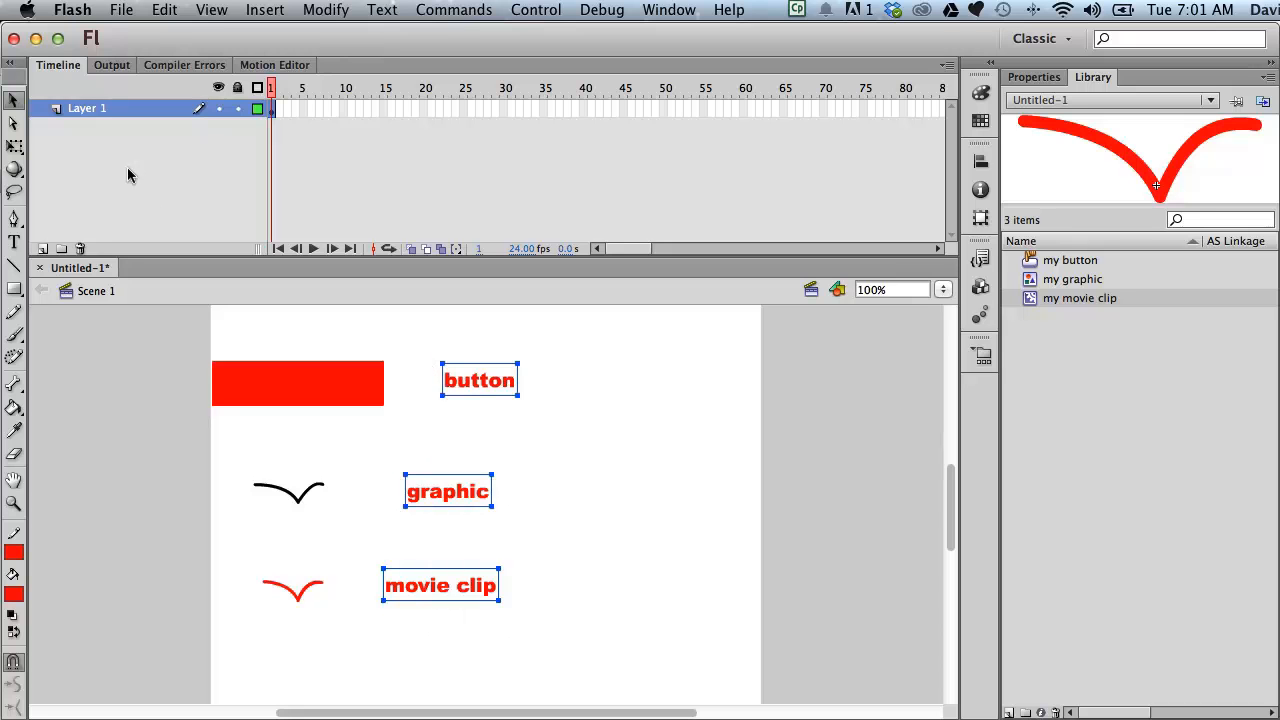
{"action": "left_click", "coordinate": [981, 160]}
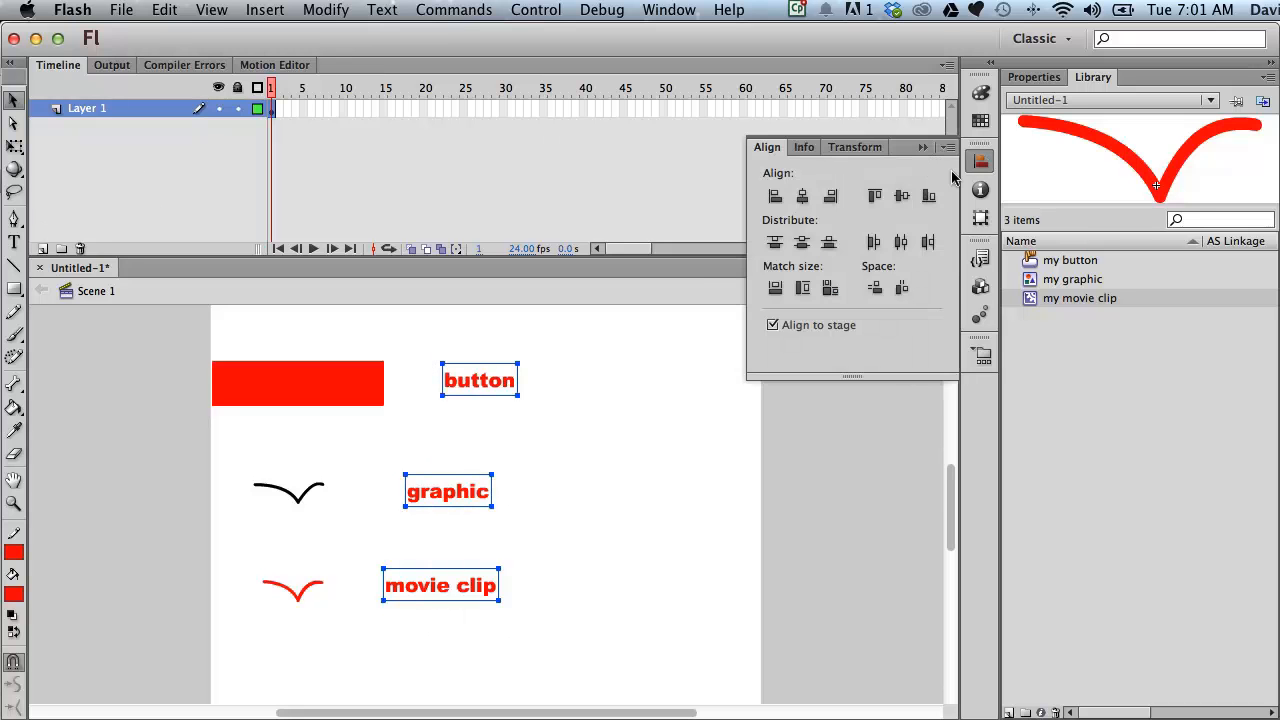
{"action": "left_click", "coordinate": [802, 196]}
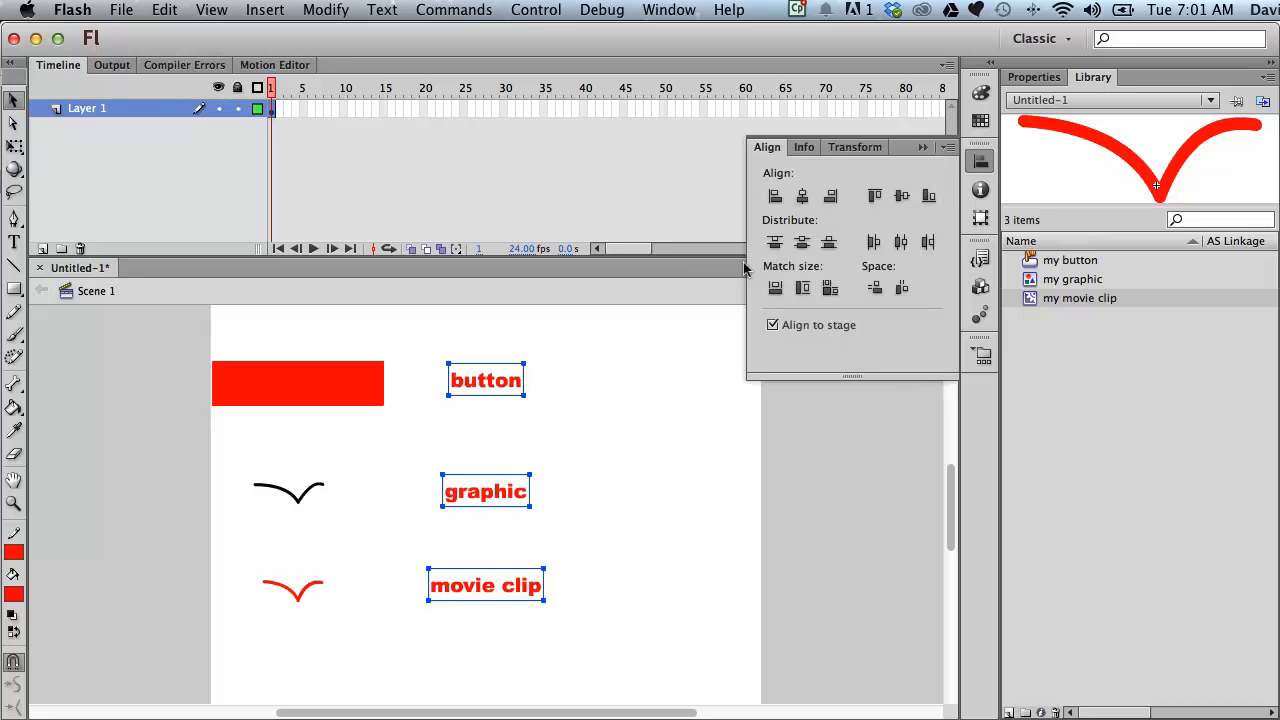
{"action": "left_click", "coordinate": [775, 196]}
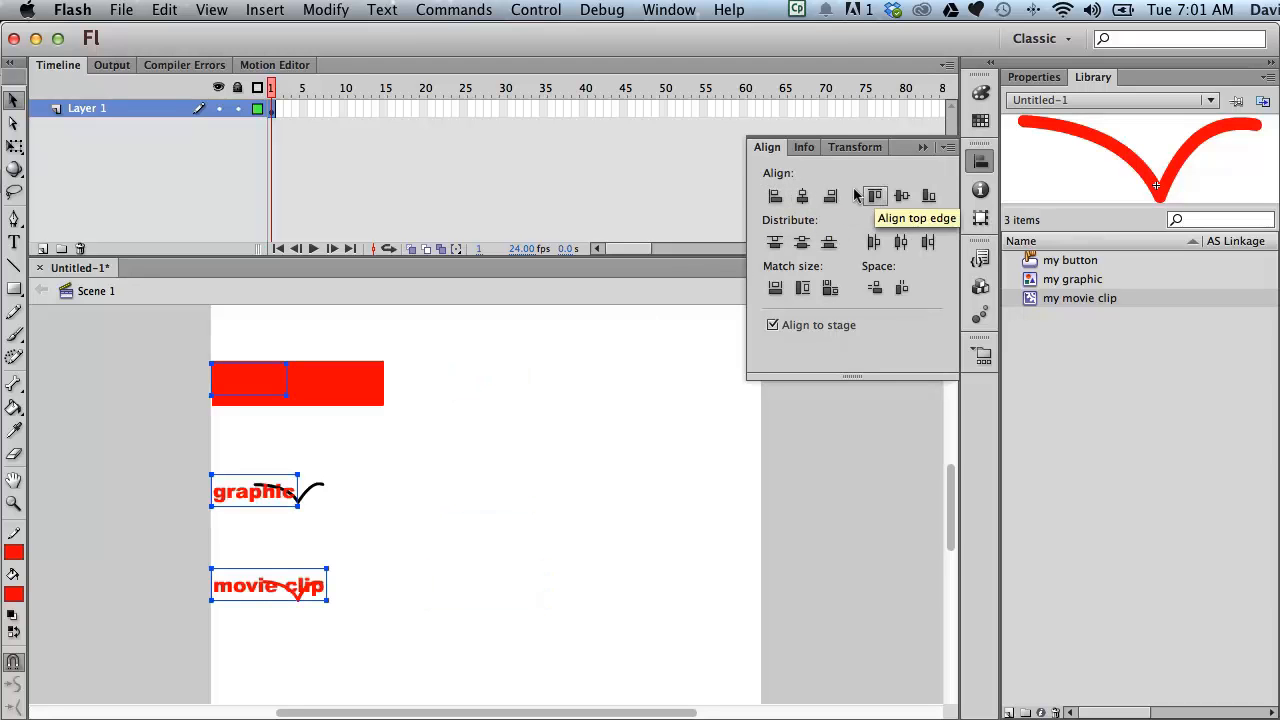
{"action": "left_click", "coordinate": [773, 323]}
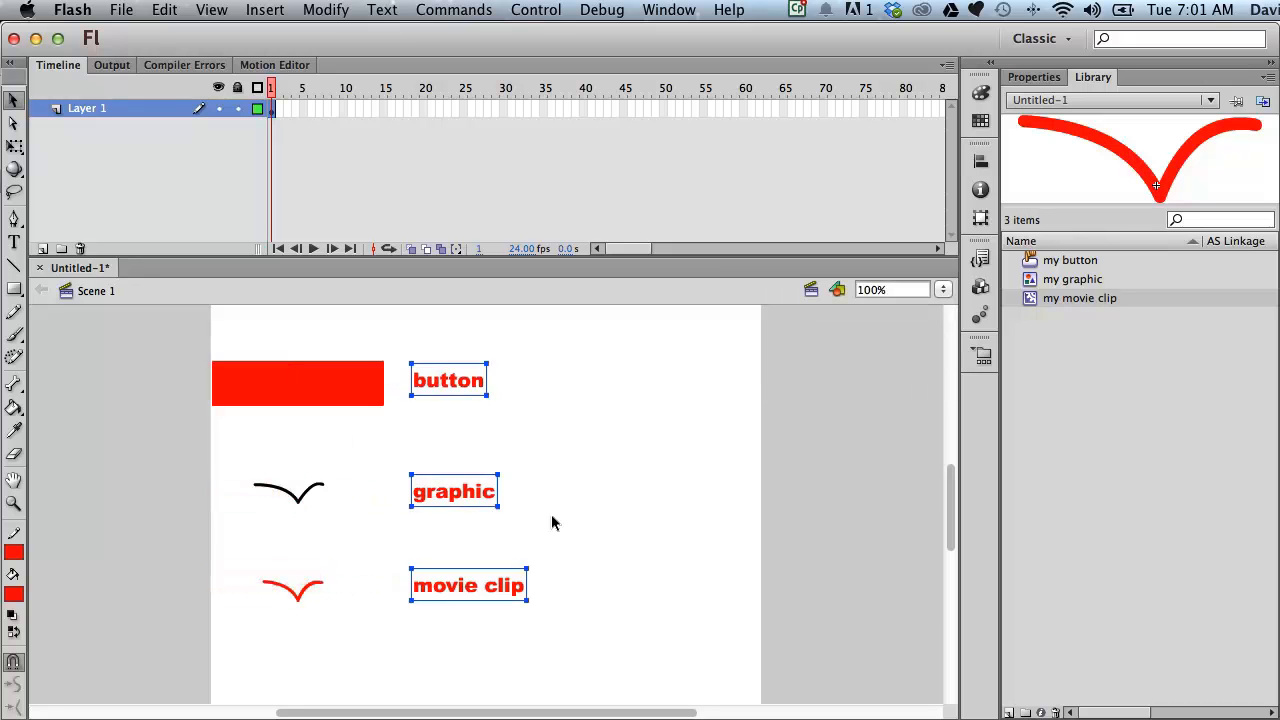
{"action": "left_click", "coordinate": [613, 477]}
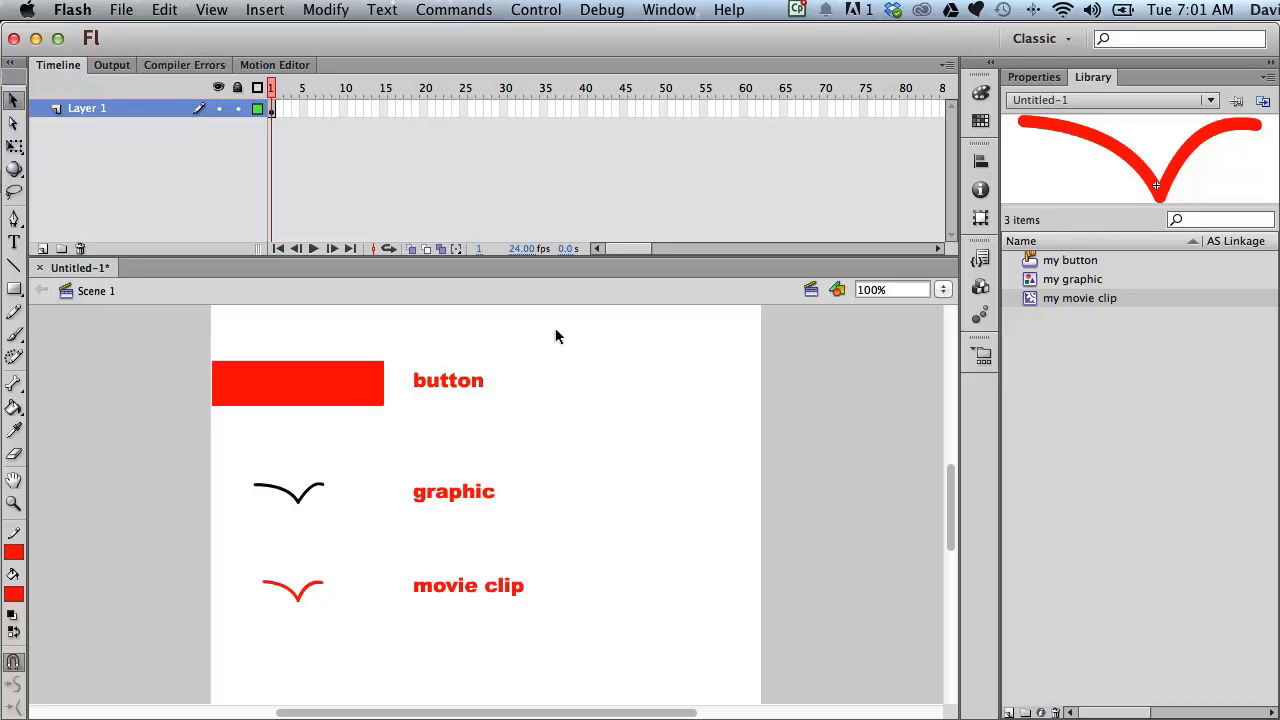
Step: Open "my movie clip", "my graphic" and "my button" in turn and compare their timelines
{"action": "double_click", "coordinate": [1030, 298]}
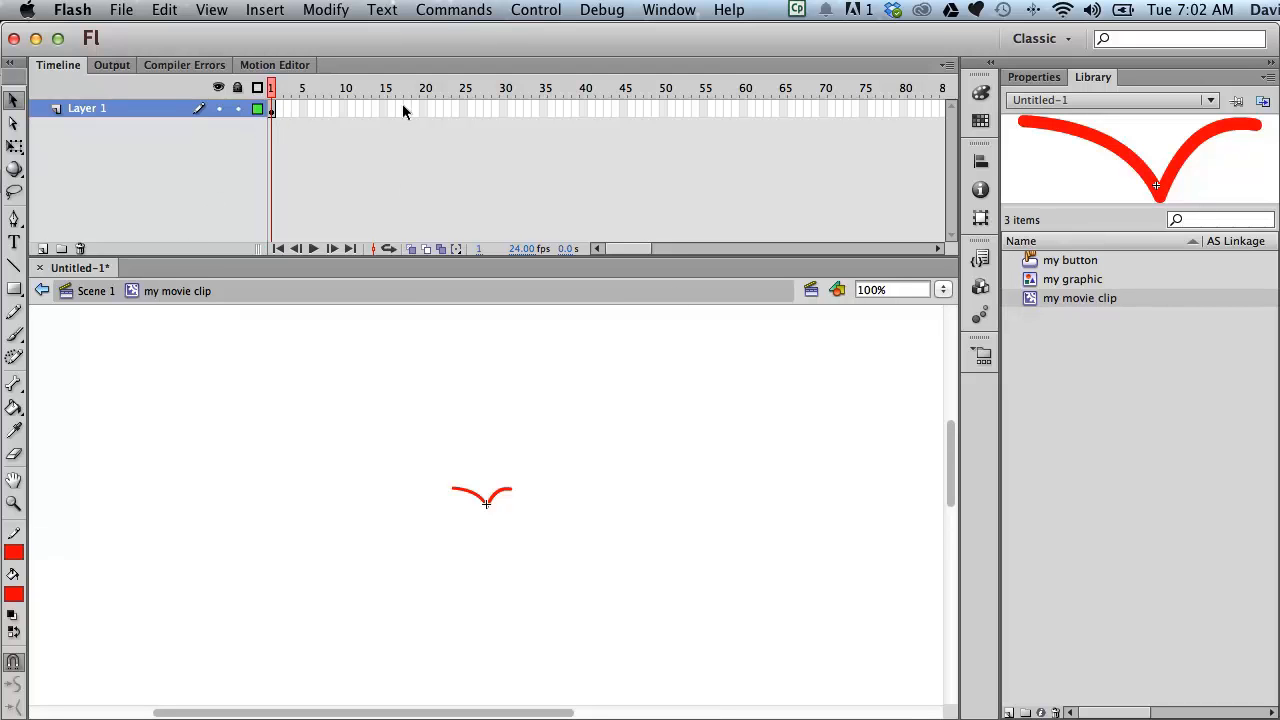
{"action": "double_click", "coordinate": [1032, 279]}
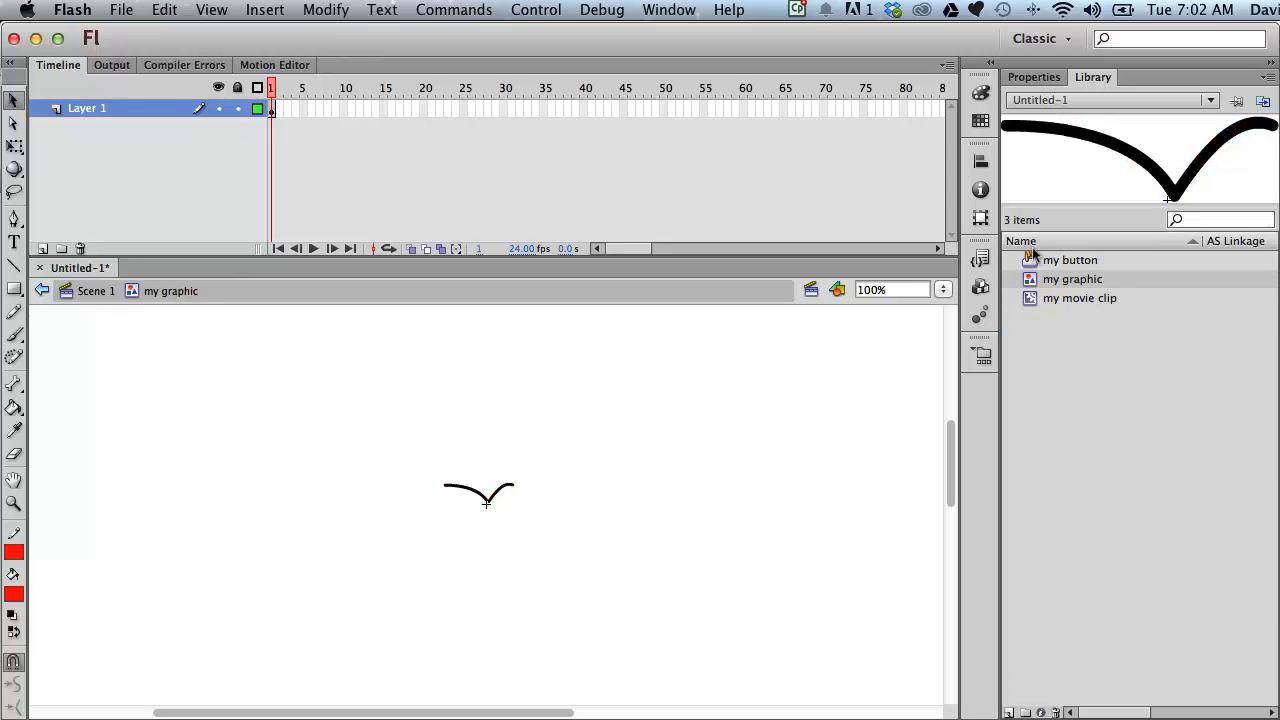
{"action": "double_click", "coordinate": [1032, 260]}
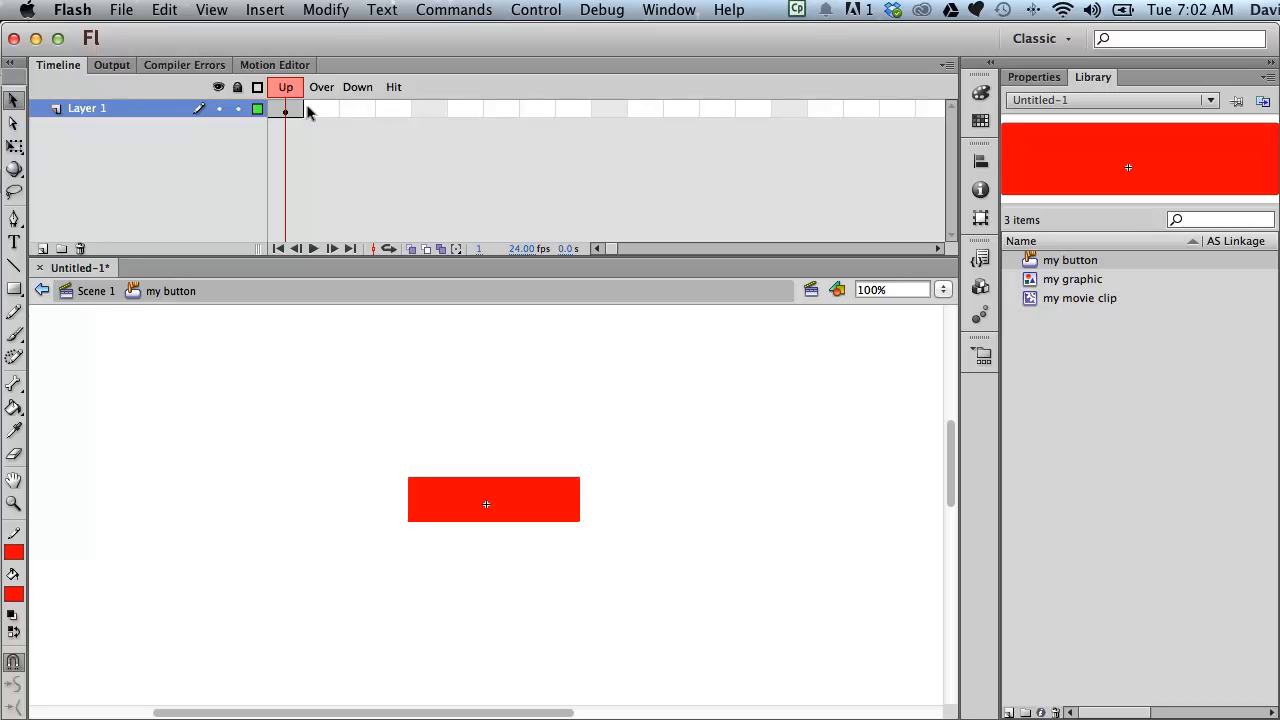
Step: Open "my graphic", insert a keyframe at frame 2 and straighten both bird wings there
{"action": "double_click", "coordinate": [1024, 280]}
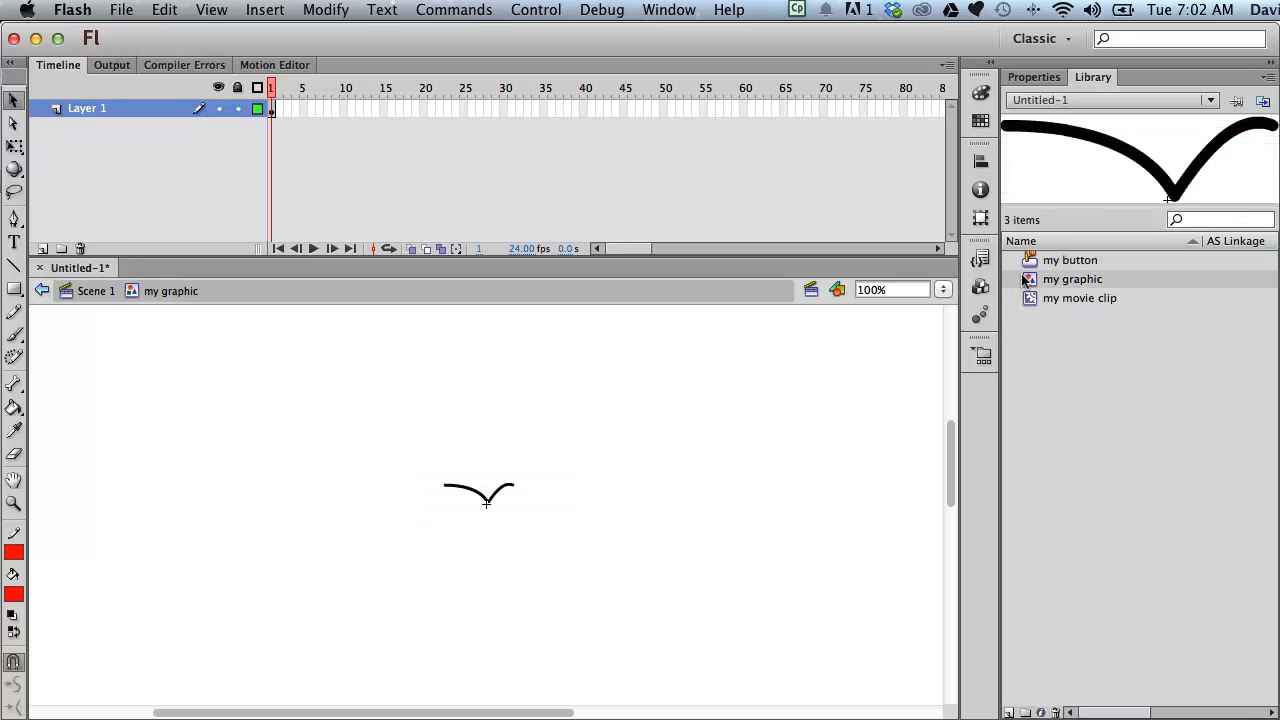
{"action": "left_click", "coordinate": [278, 110]}
{"action": "right_click", "coordinate": [279, 108]}
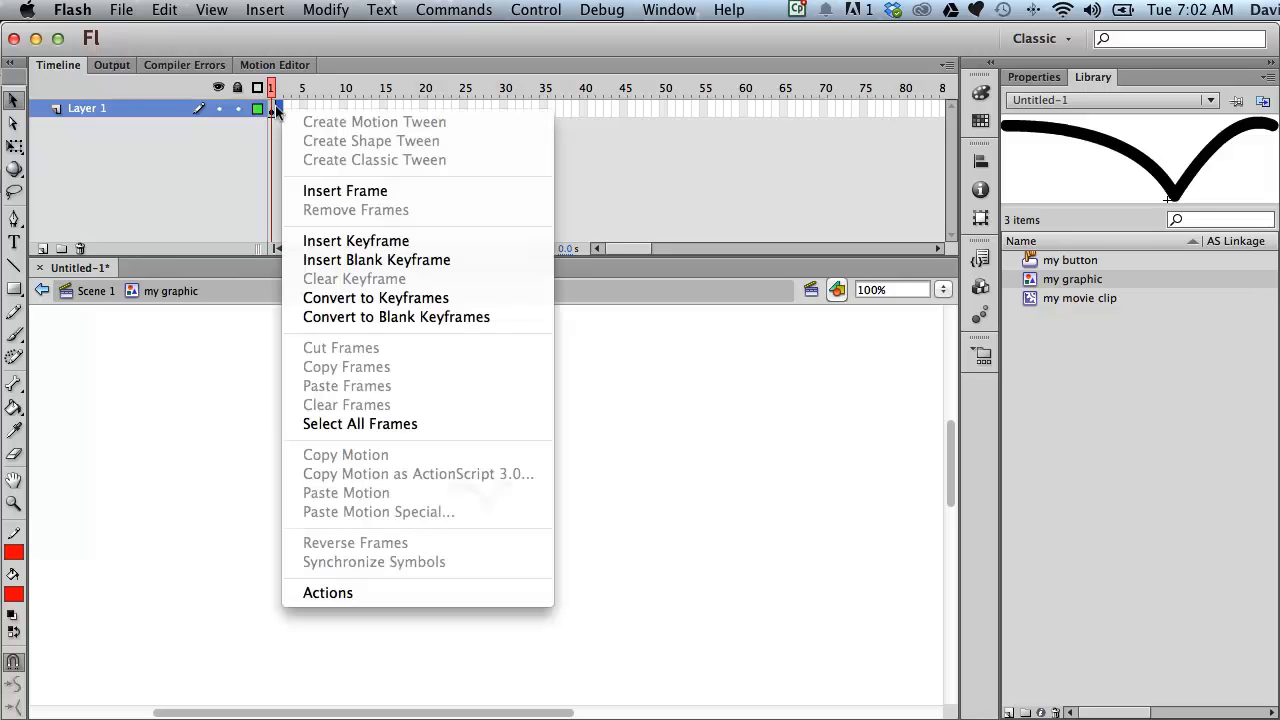
{"action": "left_click", "coordinate": [358, 241]}
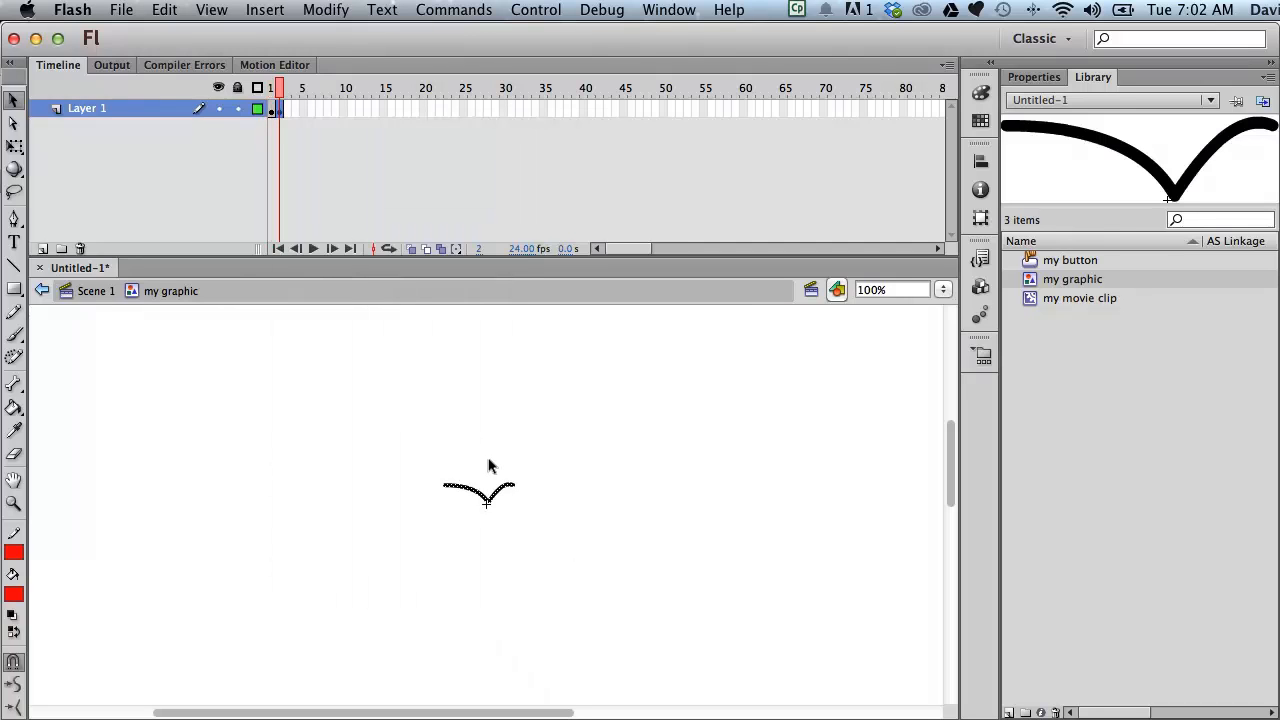
{"action": "left_click_drag", "start_coordinate": [469, 489], "coordinate": [505, 500]}
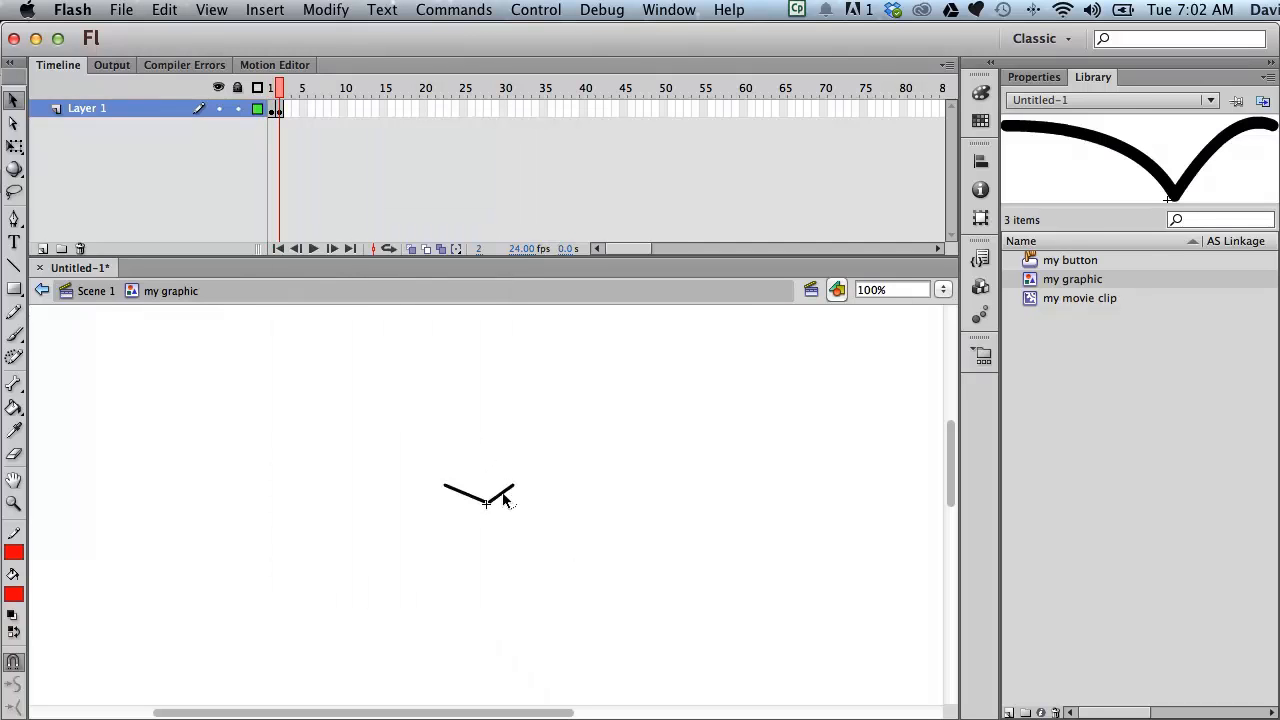
Step: Insert a keyframe at frame 3 of "my graphic" and bend both wings downward into a bowl-like curve
{"action": "right_click", "coordinate": [291, 113]}
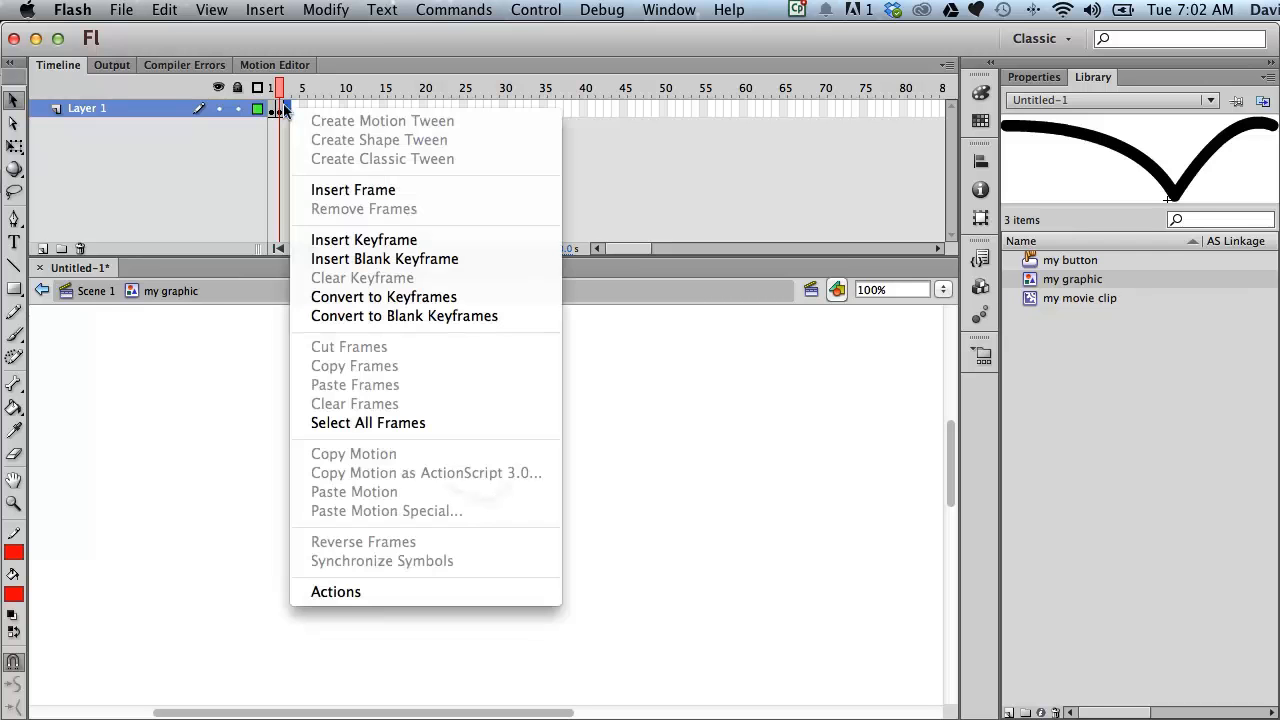
{"action": "left_click", "coordinate": [345, 240]}
{"action": "left_click", "coordinate": [458, 503]}
{"action": "left_click_drag", "start_coordinate": [468, 496], "coordinate": [464, 503]}
{"action": "double_click", "coordinate": [504, 500]}
{"action": "left_click", "coordinate": [517, 514]}
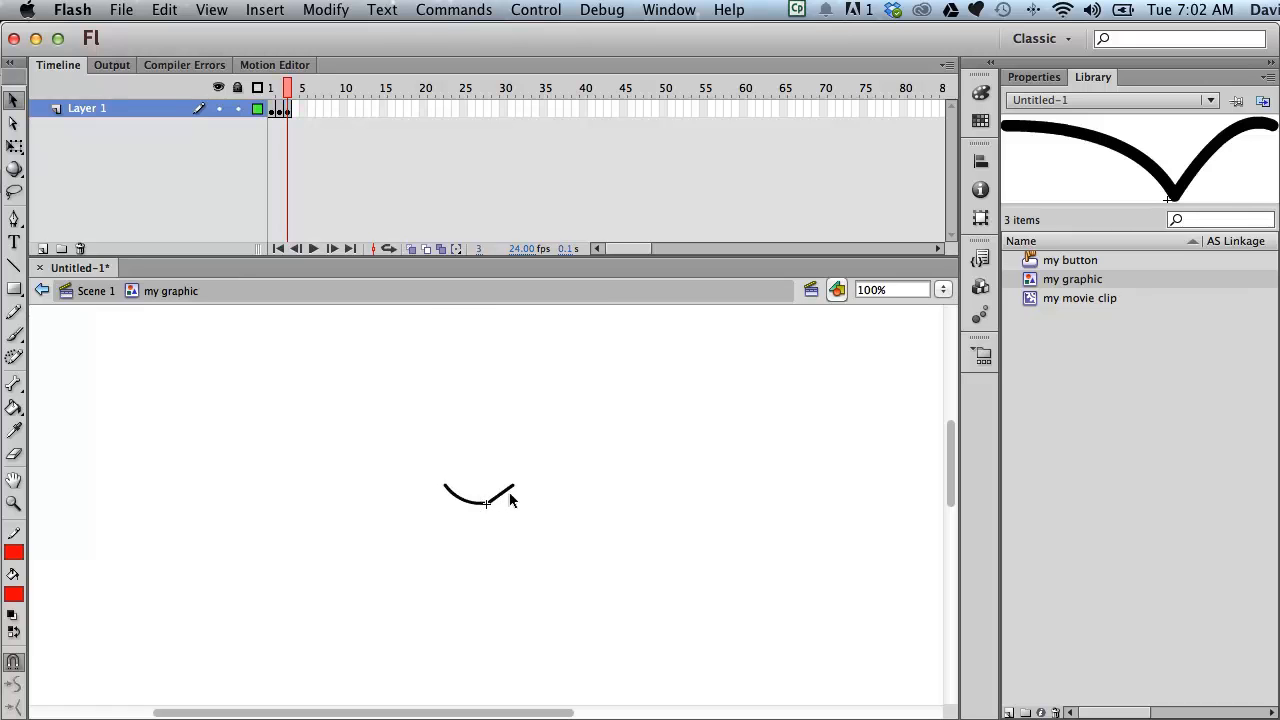
{"action": "left_click_drag", "start_coordinate": [509, 497], "coordinate": [514, 491]}
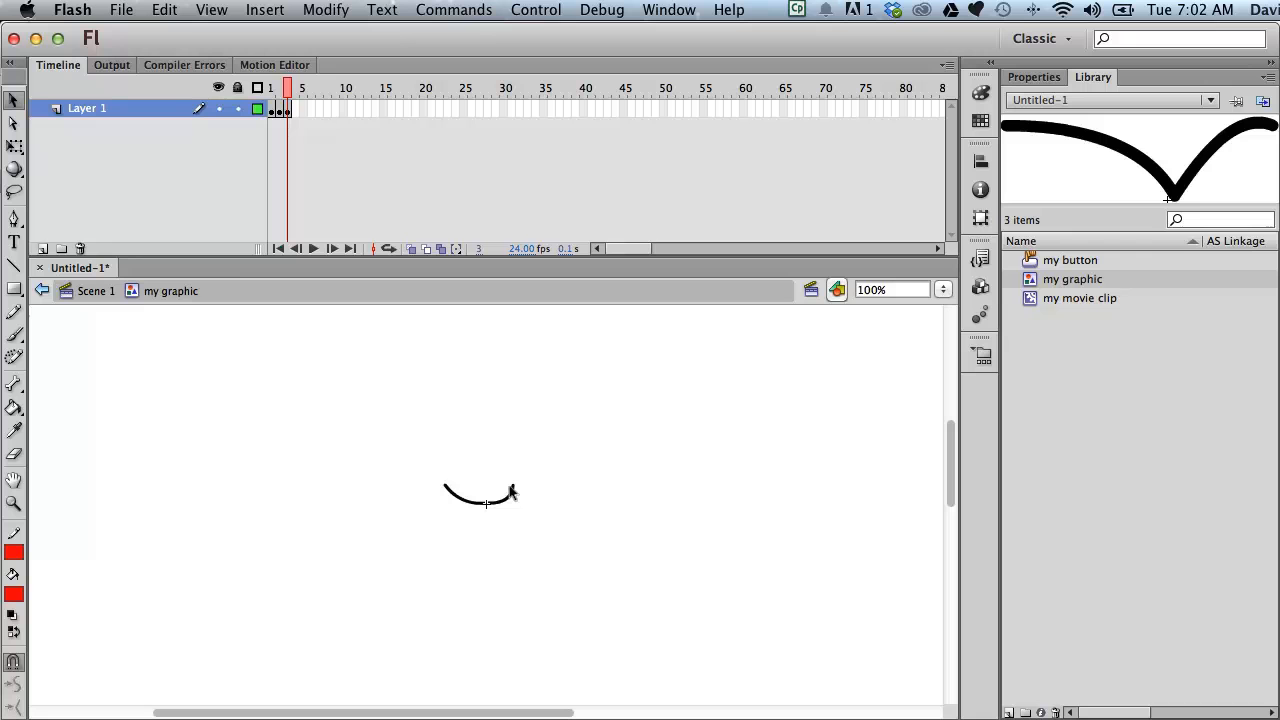
Step: Insert a keyframe at frame 4 of "my graphic", reshape the wings and scrub through the frames
{"action": "right_click", "coordinate": [297, 110]}
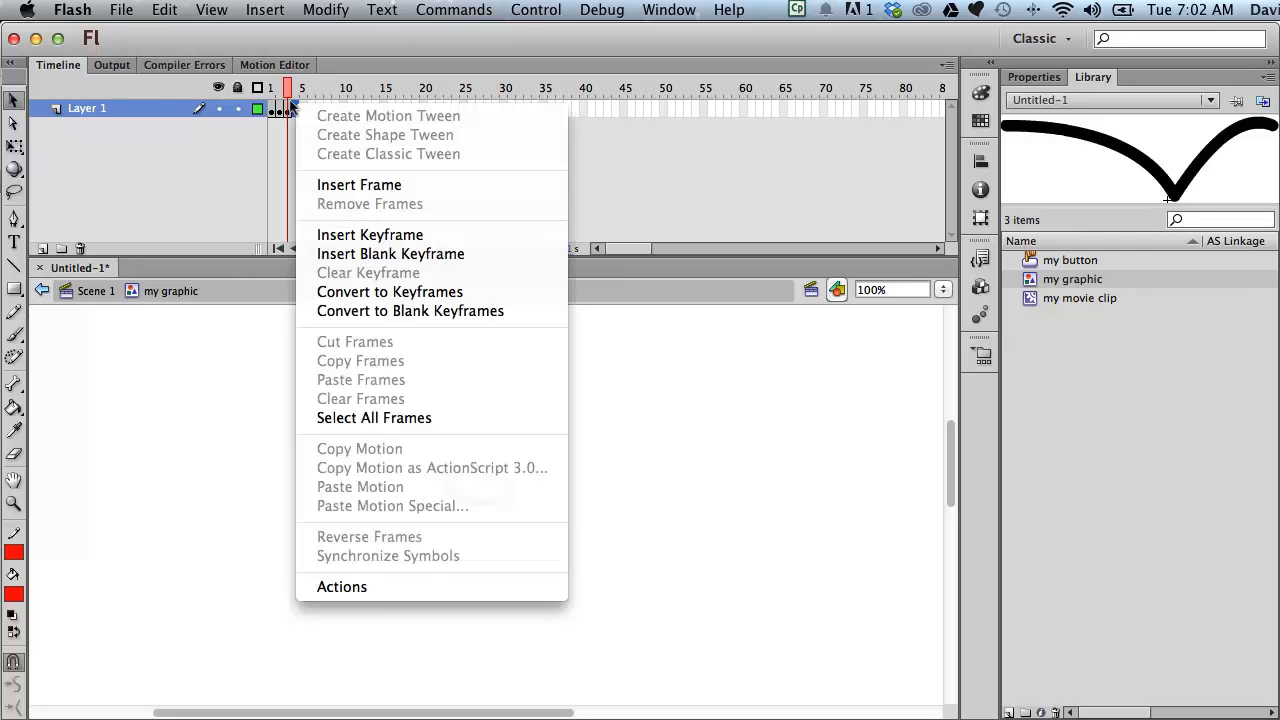
{"action": "left_click", "coordinate": [348, 231]}
{"action": "left_click", "coordinate": [504, 531]}
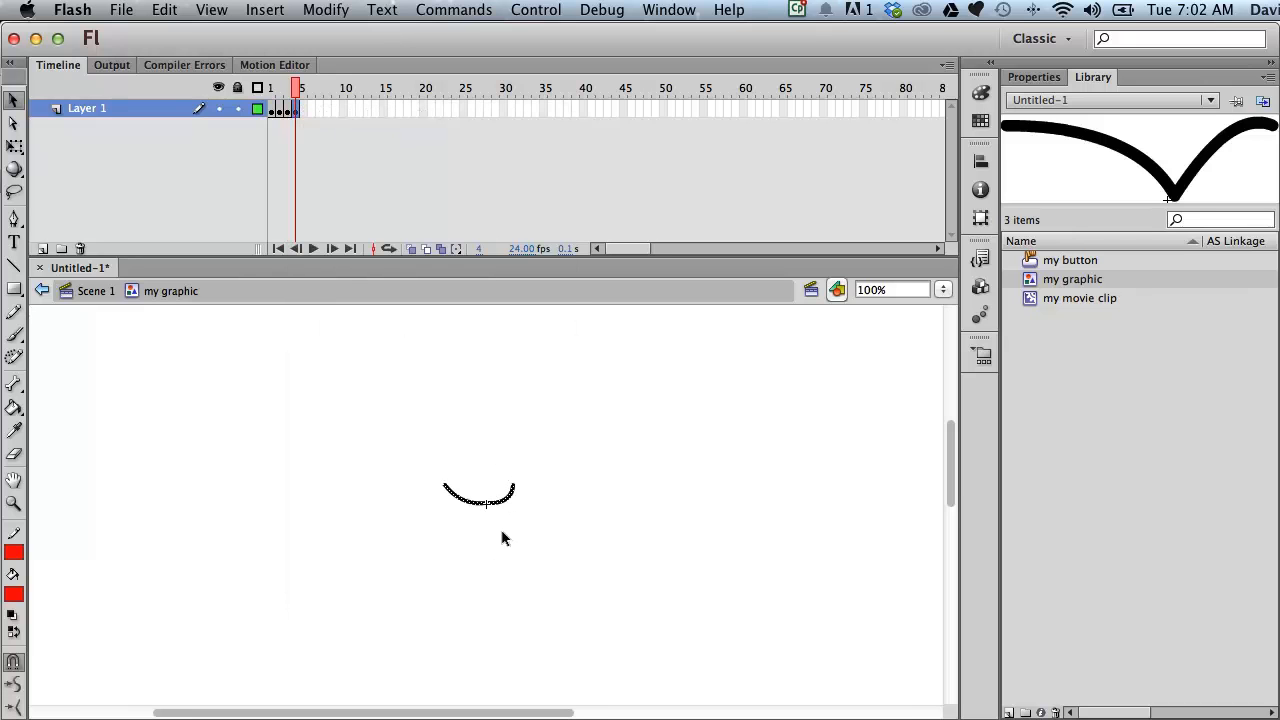
{"action": "mouse_move", "coordinate": [469, 498]}
{"action": "left_mouse_down"}
{"action": "mouse_move", "coordinate": [506, 503]}
{"action": "mouse_move", "coordinate": [500, 493]}
{"action": "left_mouse_up"}
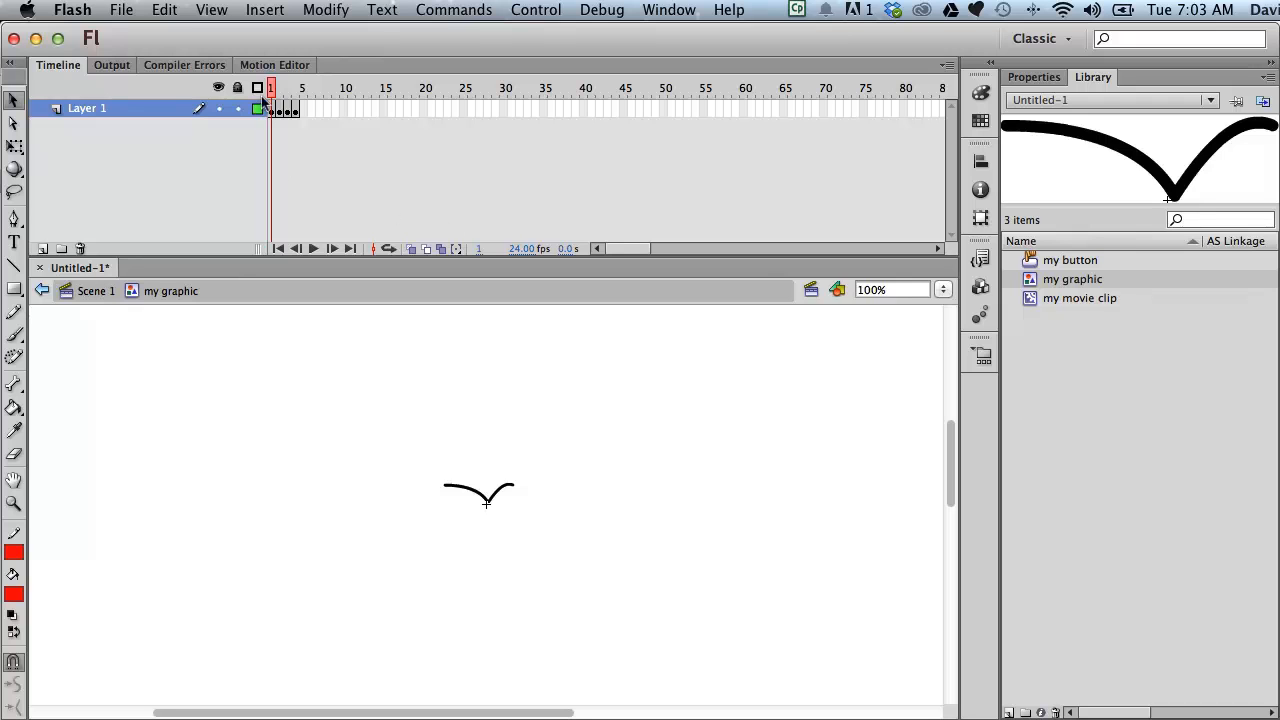
{"action": "left_click_drag", "start_coordinate": [269, 87], "coordinate": [245, 92]}
Step: Open "my movie clip", insert a keyframe at frame 2, straighten the left red wing and pull the right wing's curve downward
{"action": "double_click", "coordinate": [1030, 300]}
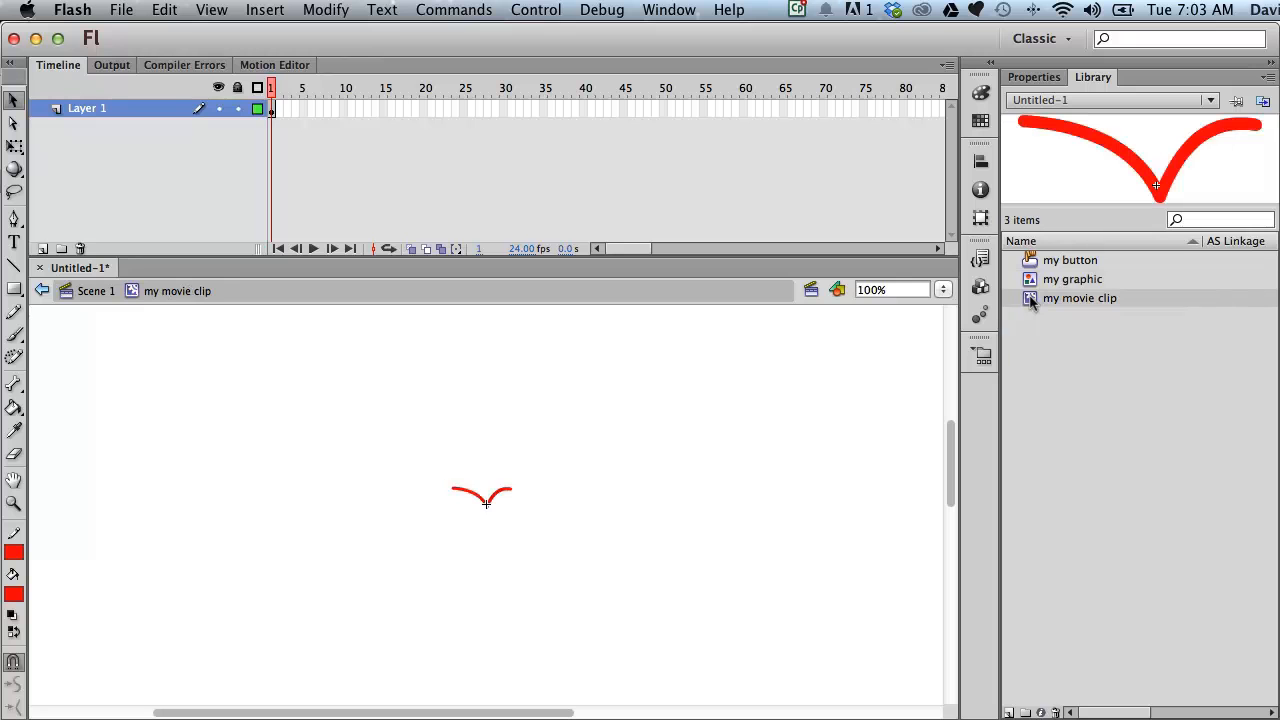
{"action": "right_click", "coordinate": [280, 112]}
{"action": "left_click", "coordinate": [334, 237]}
{"action": "left_click", "coordinate": [485, 490]}
{"action": "left_click_drag", "start_coordinate": [481, 501], "coordinate": [483, 500]}
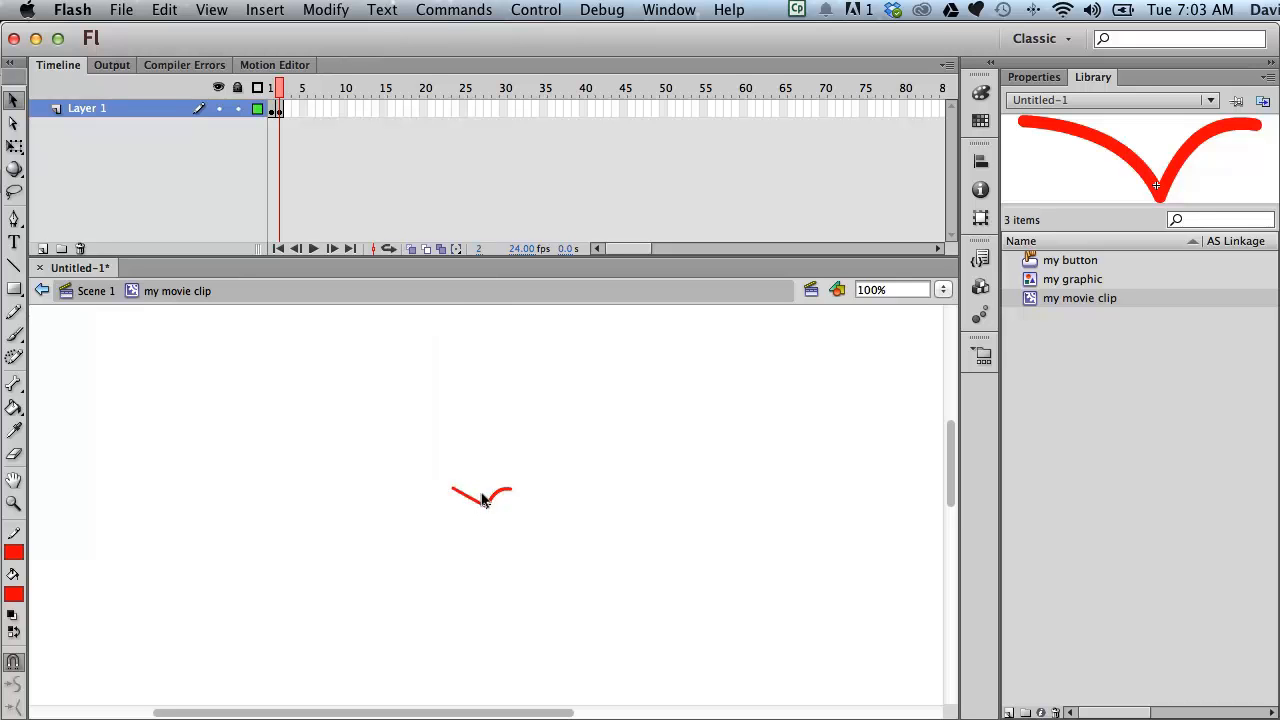
{"action": "left_click", "coordinate": [502, 499]}
{"action": "left_click", "coordinate": [508, 502]}
{"action": "left_click_drag", "start_coordinate": [502, 502], "coordinate": [505, 504]}
Step: Insert a keyframe at frame 3 of "my movie clip", bend the left red wing downward and pull the right wing's curve lower
{"action": "right_click", "coordinate": [289, 114]}
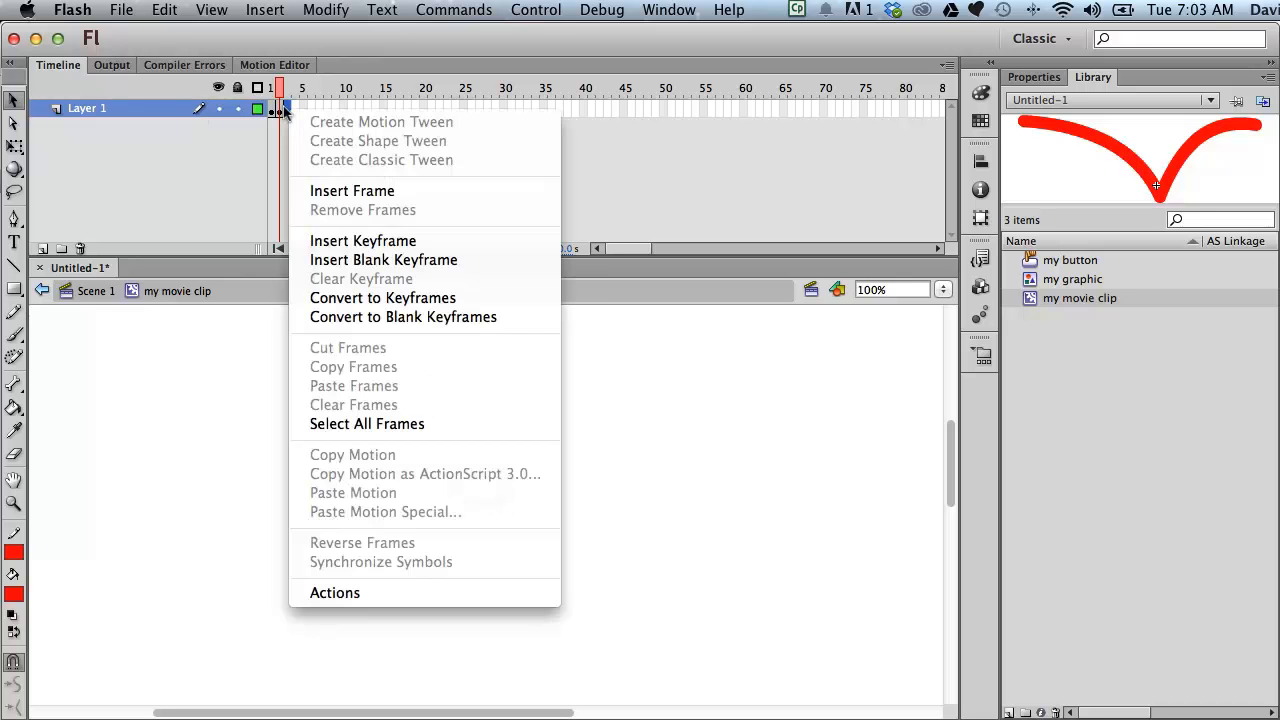
{"action": "left_click", "coordinate": [340, 240]}
{"action": "left_click", "coordinate": [466, 512]}
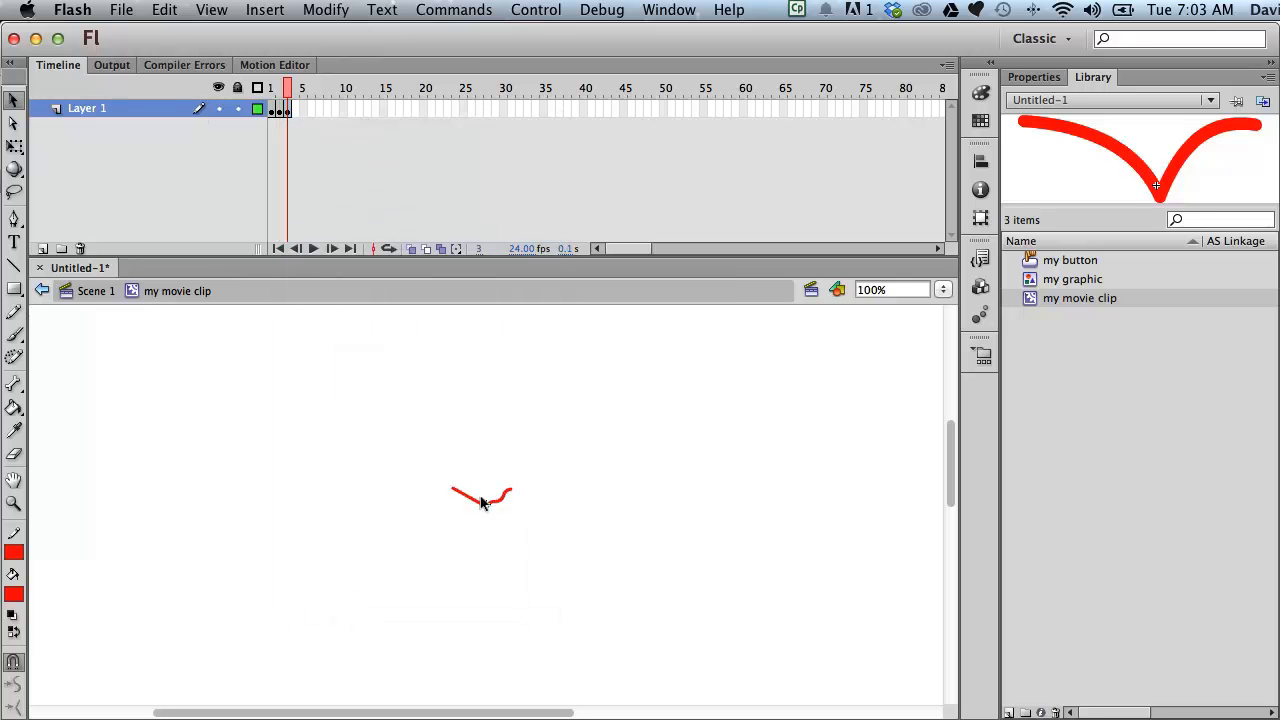
{"action": "left_click_drag", "start_coordinate": [471, 500], "coordinate": [506, 509]}
Step: Insert a keyframe at frame 4 of "my movie clip", reshape the bird's wings and scrub back to frame 1
{"action": "right_click", "coordinate": [298, 110]}
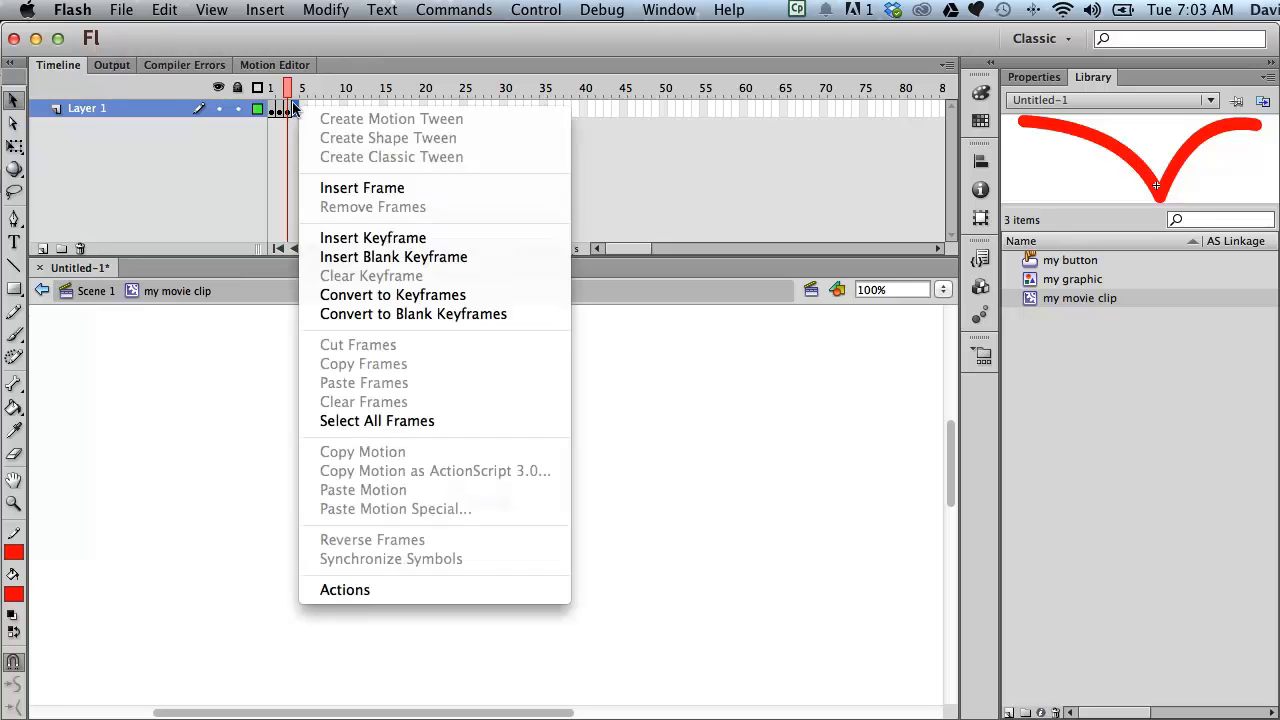
{"action": "left_click", "coordinate": [340, 238]}
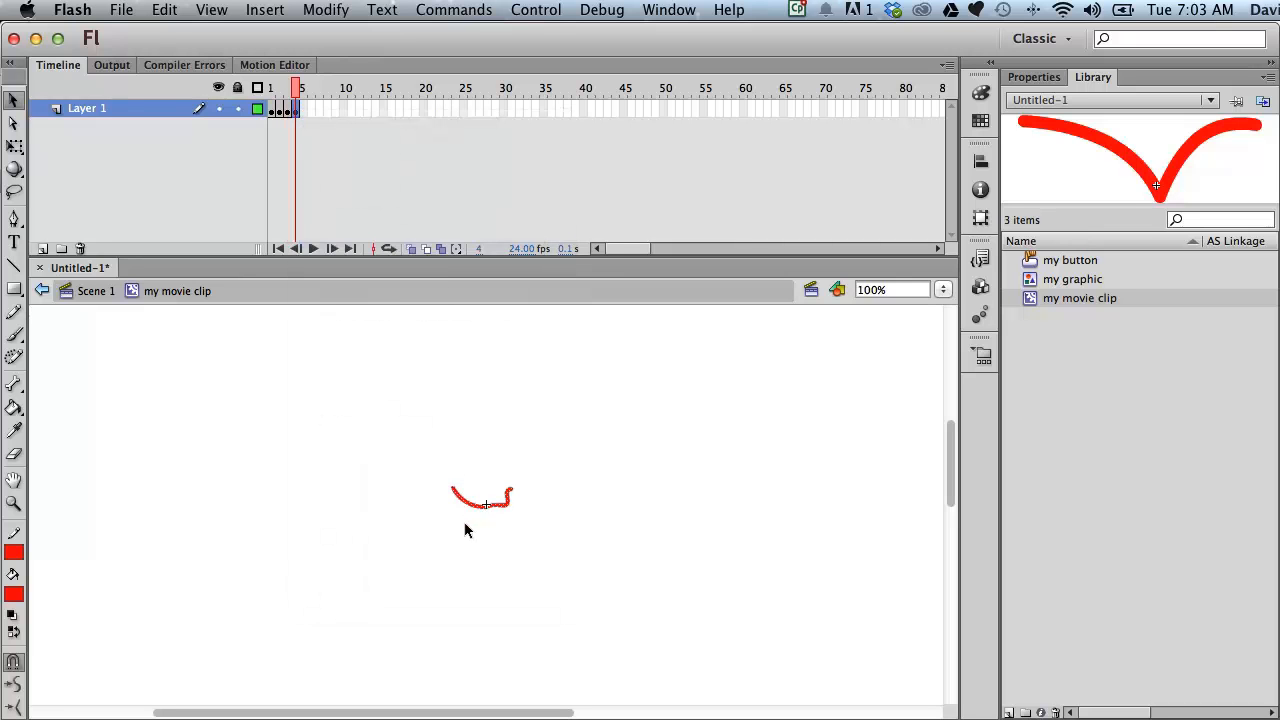
{"action": "left_click", "coordinate": [476, 505]}
{"action": "left_click_drag", "start_coordinate": [474, 496], "coordinate": [500, 497]}
{"action": "left_click_drag", "start_coordinate": [293, 90], "coordinate": [271, 89]}
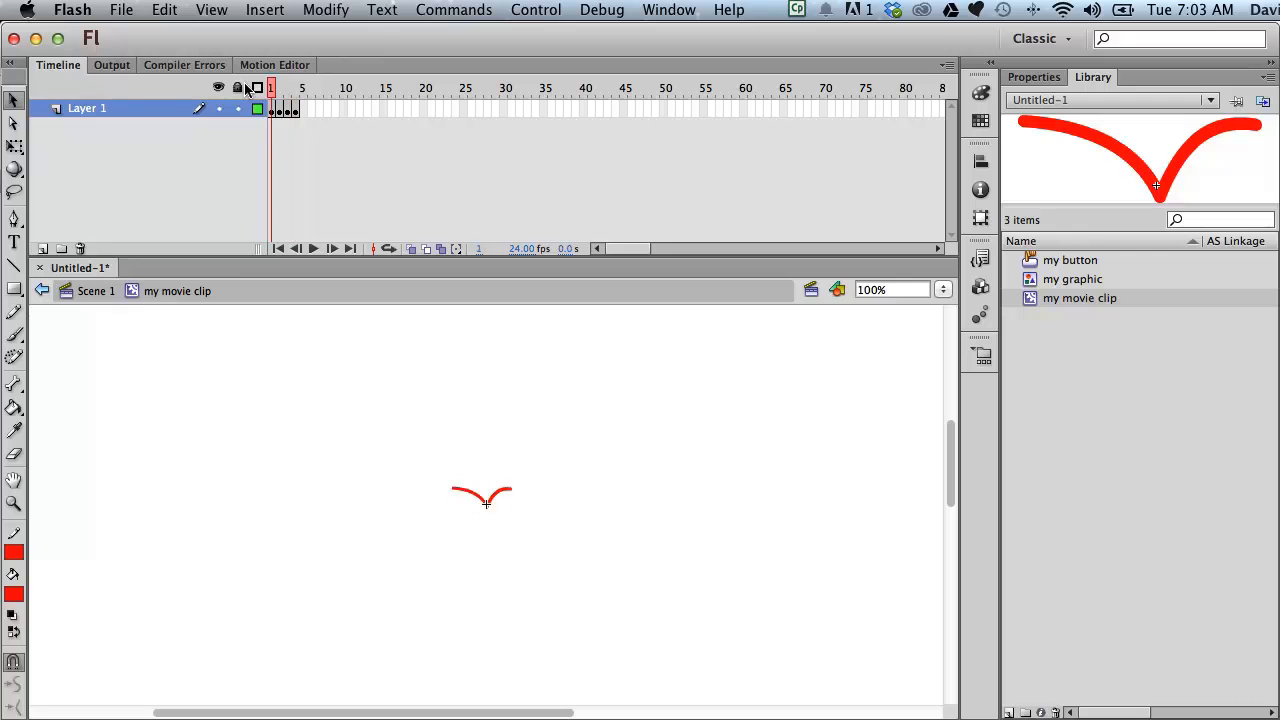
Step: Open "my button", insert a keyframe for the Over state, fill its rectangle green and compare it with the Up state
{"action": "left_click", "coordinate": [1029, 262]}
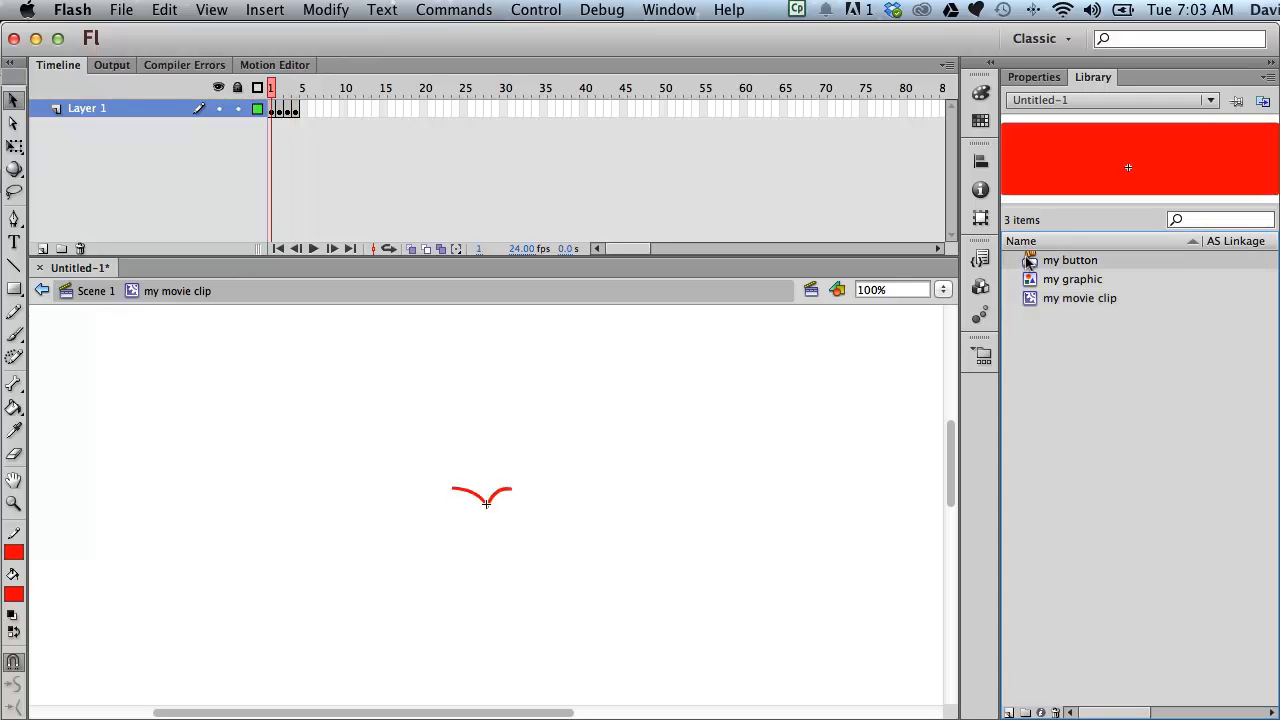
{"action": "double_click", "coordinate": [1030, 262]}
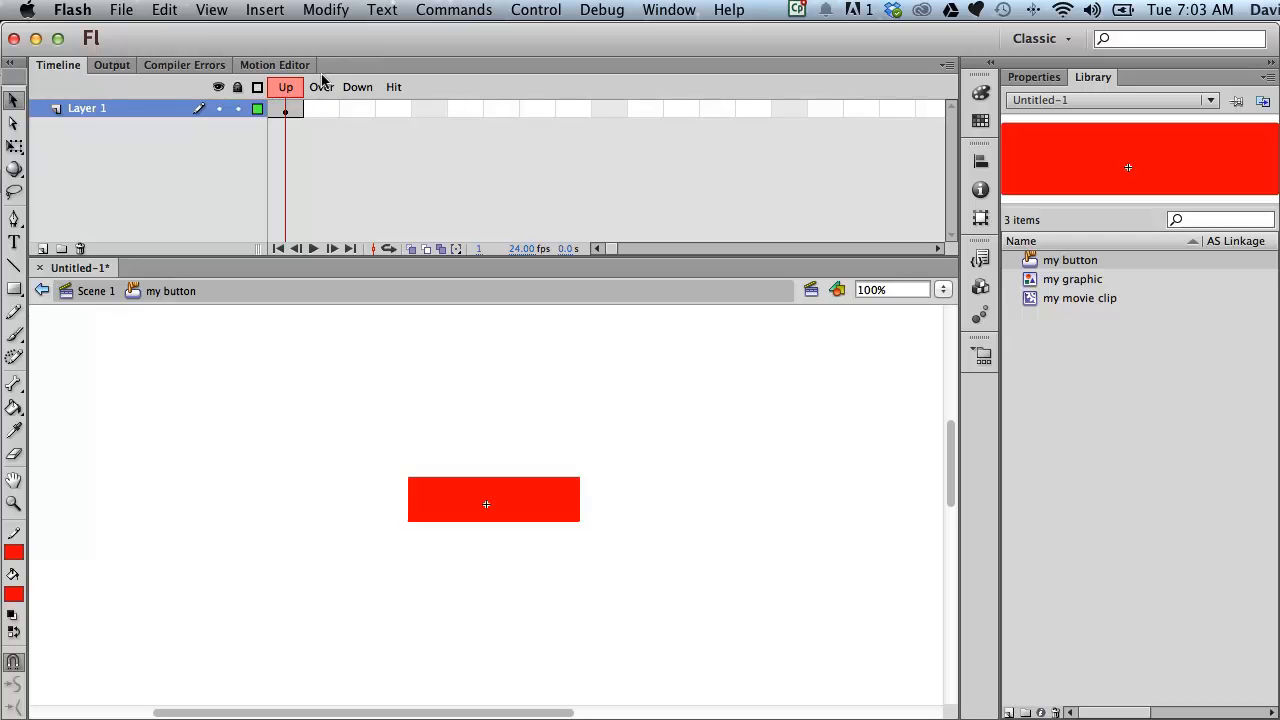
{"action": "left_click", "coordinate": [322, 109]}
{"action": "right_click", "coordinate": [321, 112]}
{"action": "left_click", "coordinate": [395, 238]}
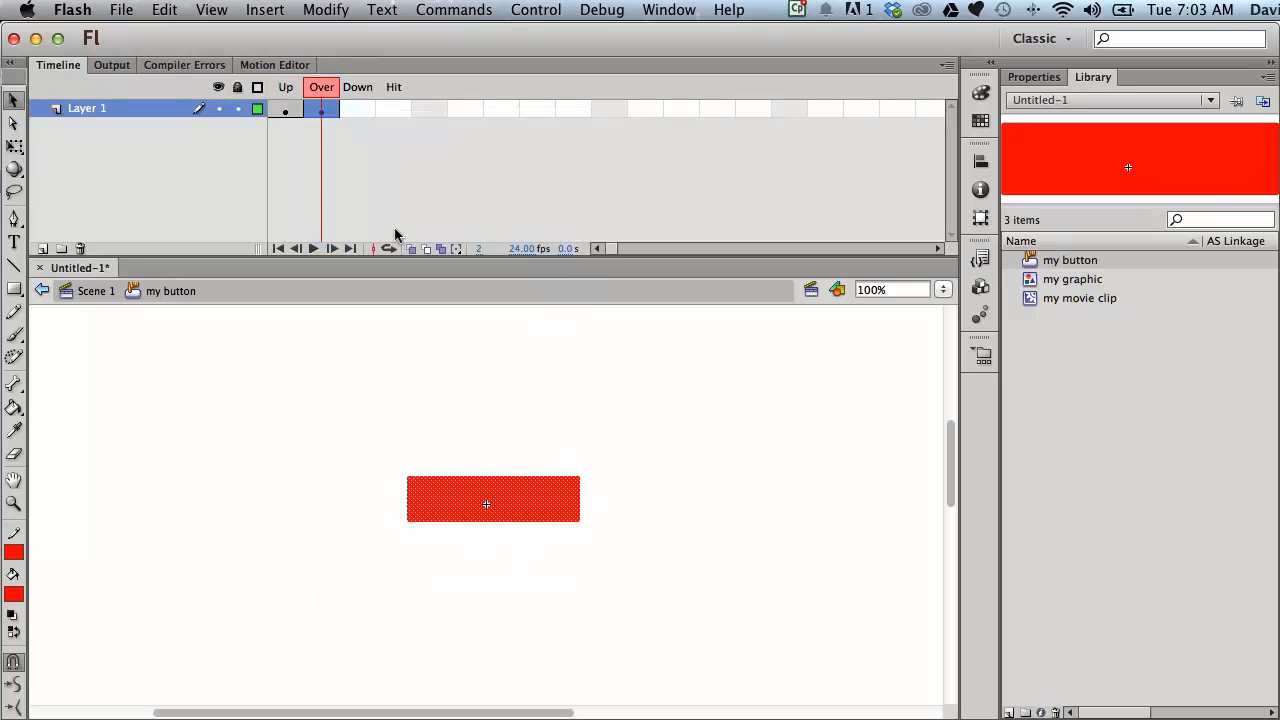
{"action": "left_click", "coordinate": [14, 594]}
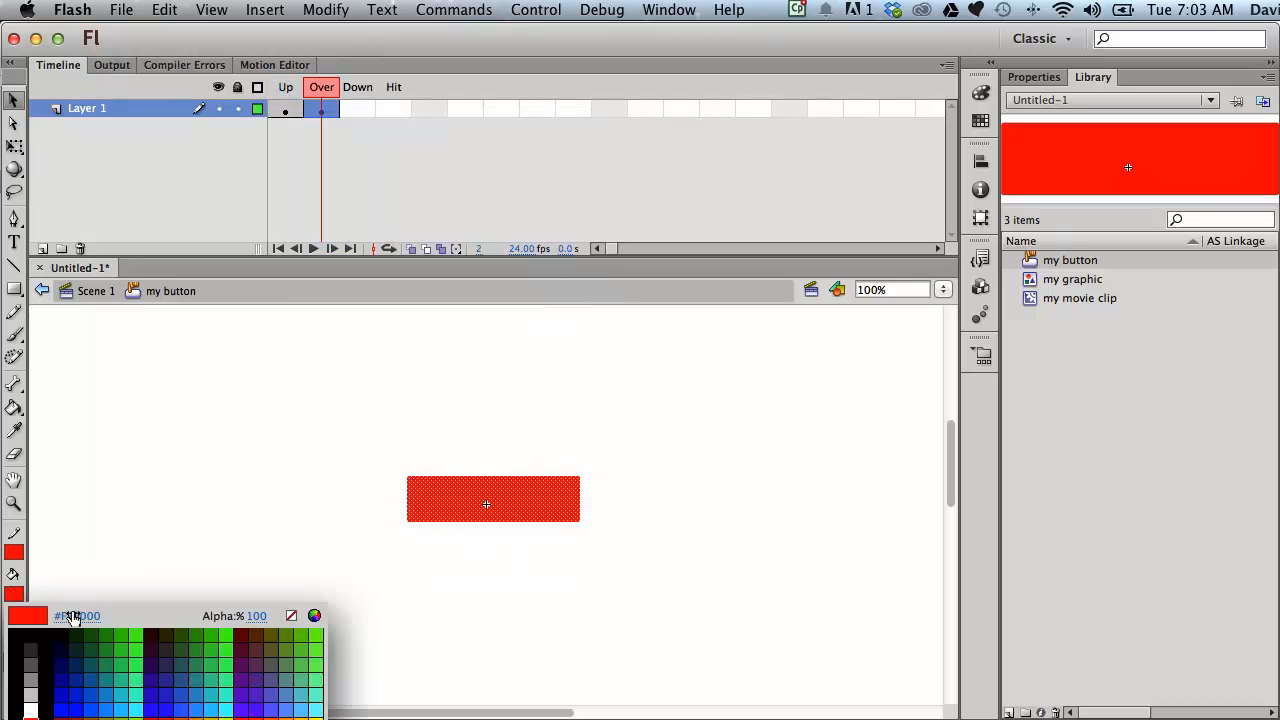
{"action": "left_click", "coordinate": [40, 710]}
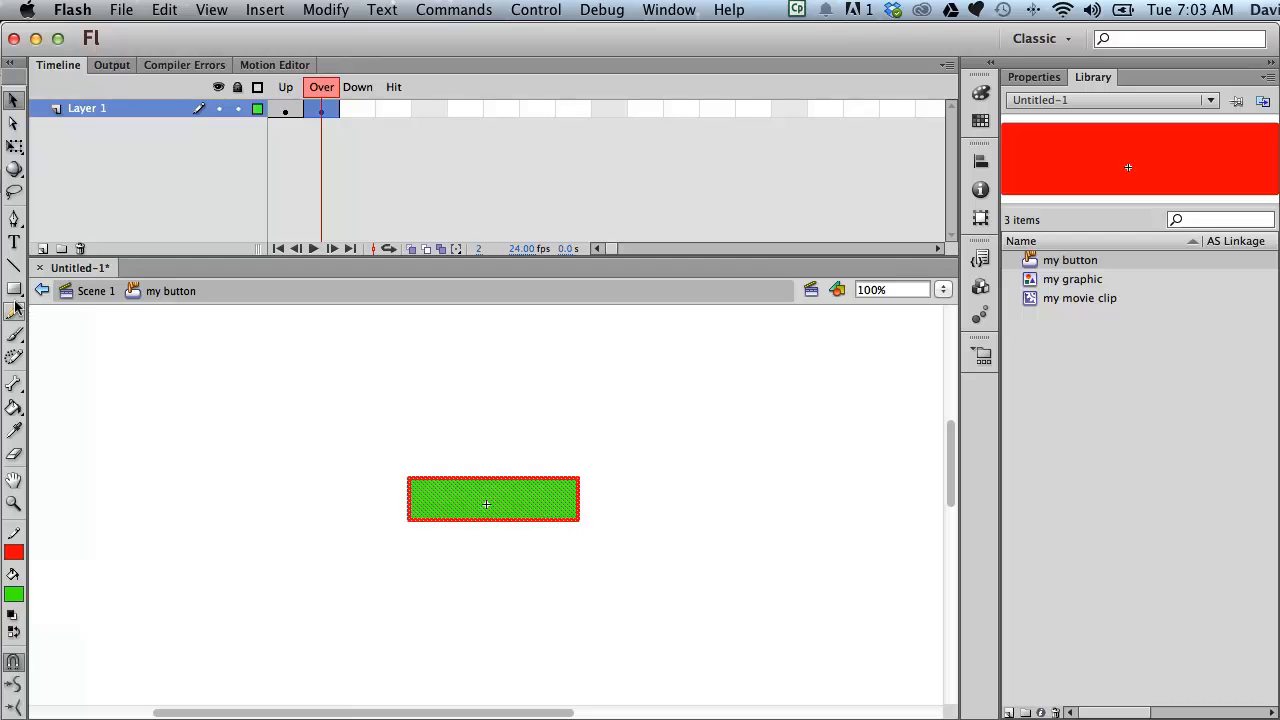
{"action": "left_click", "coordinate": [285, 87]}
{"action": "left_click", "coordinate": [318, 87]}
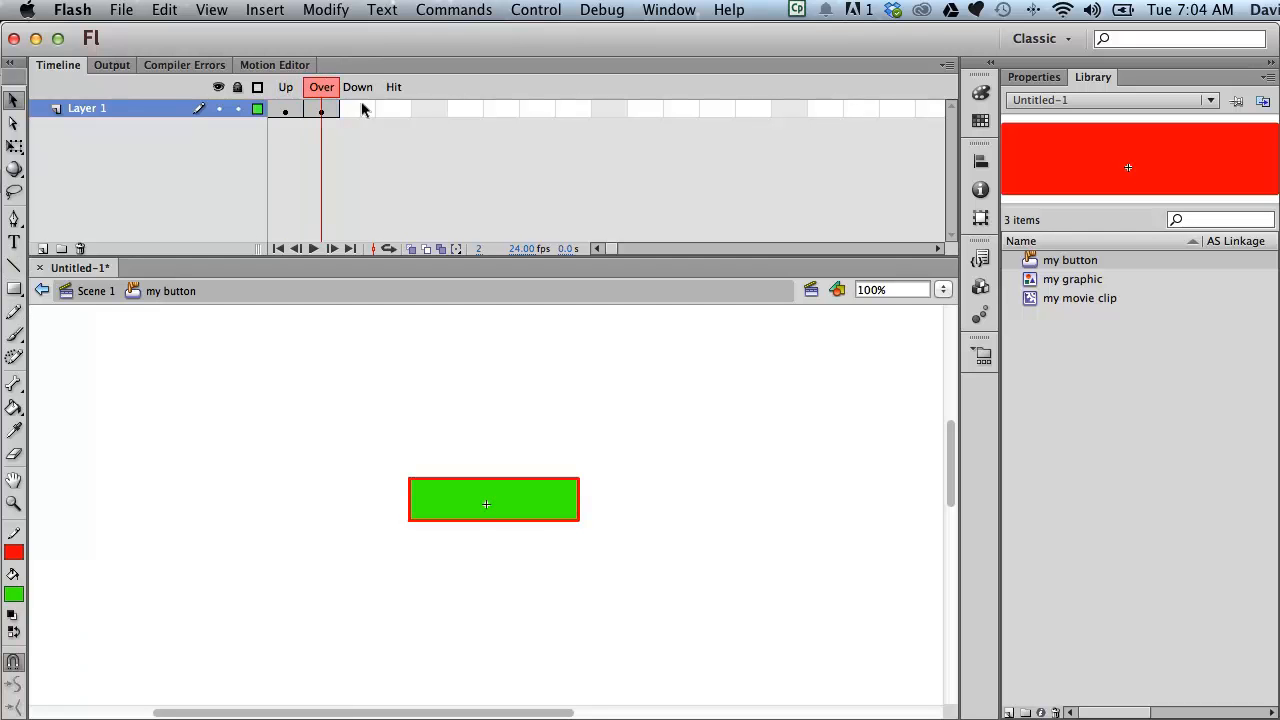
Step: Insert a keyframe at frame 7 of "my button" and nudge the rectangle a few pixels down and to the right
{"action": "left_click", "coordinate": [357, 108]}
{"action": "right_click", "coordinate": [357, 108]}
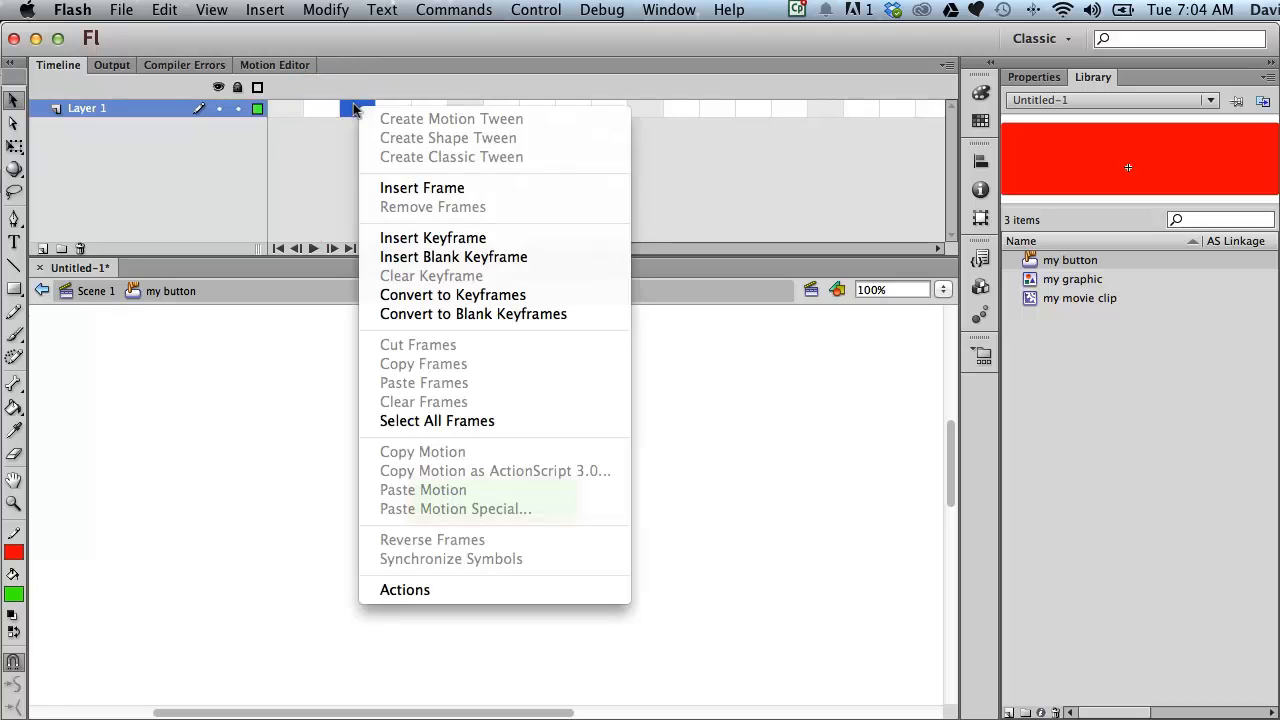
{"action": "left_click", "coordinate": [455, 237]}
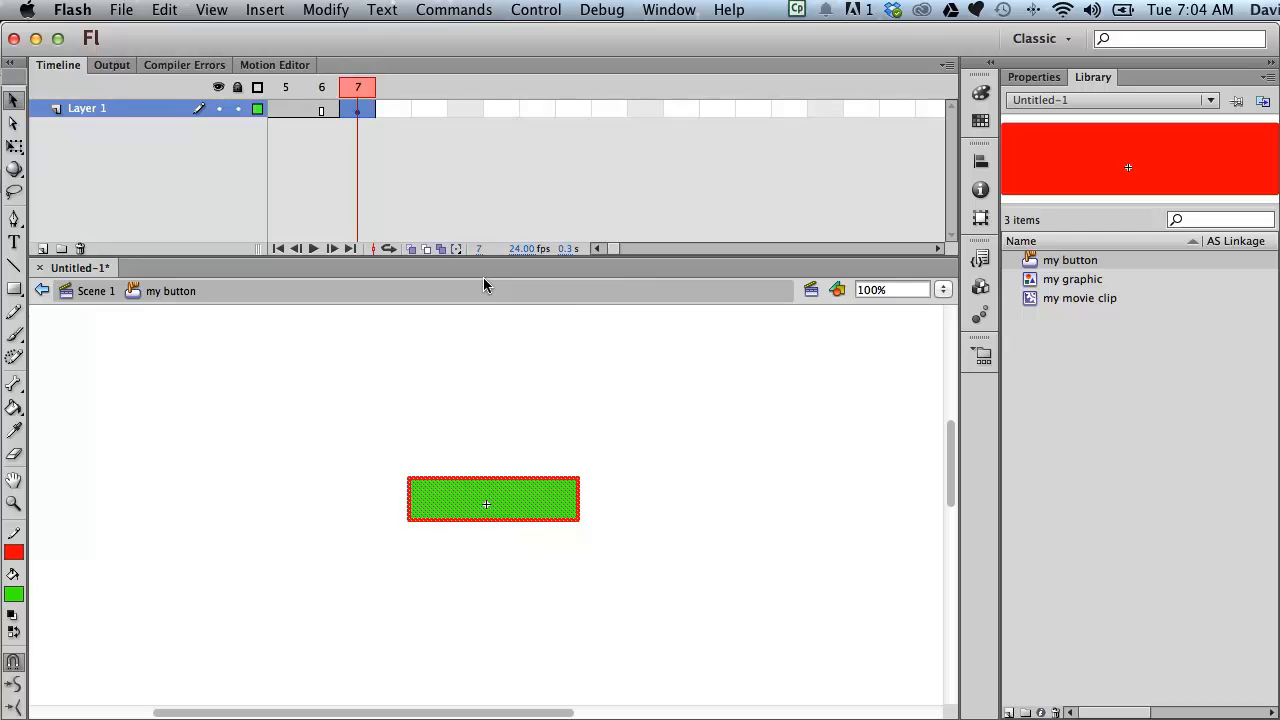
{"action": "key", "text": "Down"}
{"action": "key", "text": "Down"}
{"action": "key", "text": "Down"}
{"action": "key", "text": "Down"}
{"action": "key", "text": "Right"}
{"action": "key", "text": "Right"}
{"action": "key", "text": "Right"}
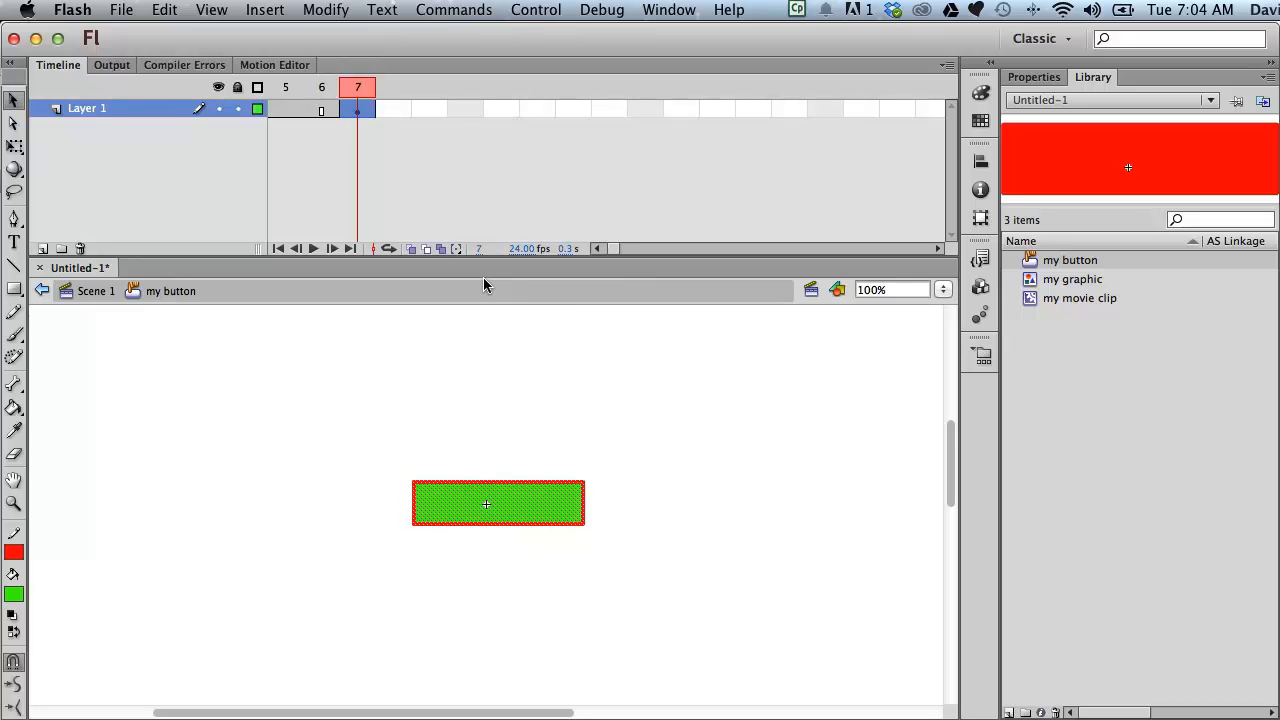
Step: Change the rectangle's fill to dark grey and its outline to dark red at frame 7
{"action": "left_click", "coordinate": [13, 594]}
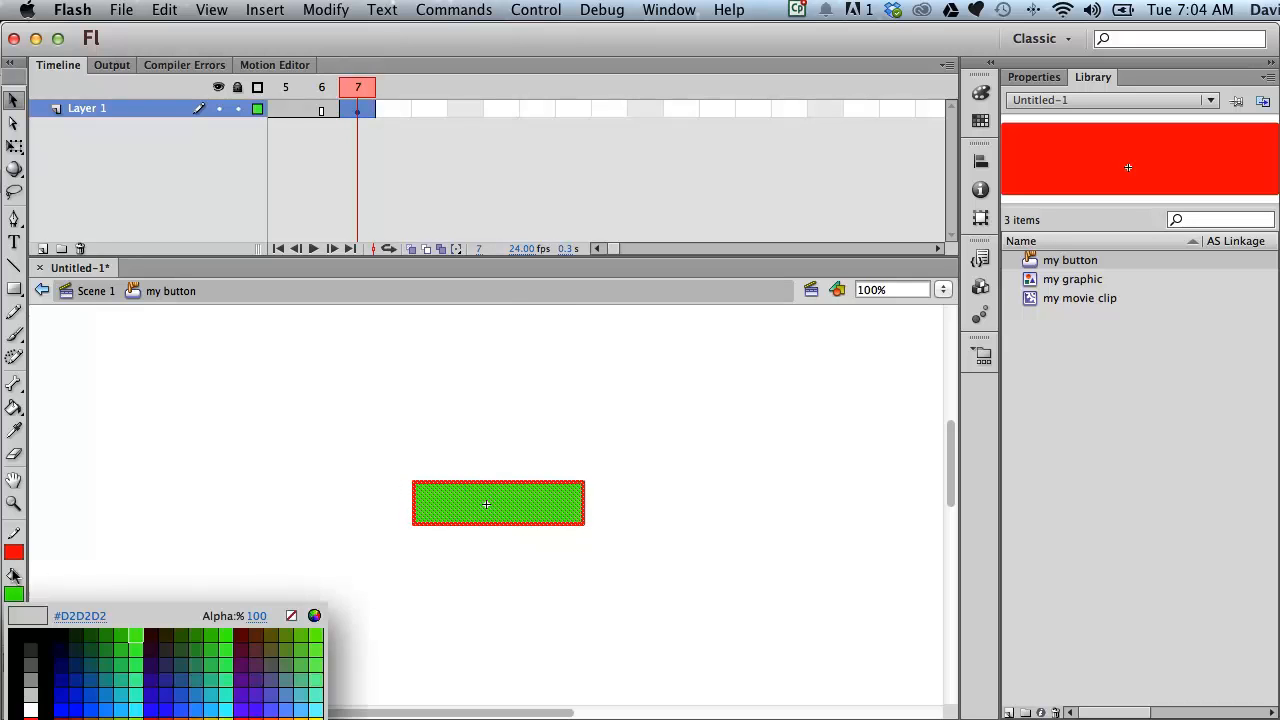
{"action": "left_click", "coordinate": [40, 645]}
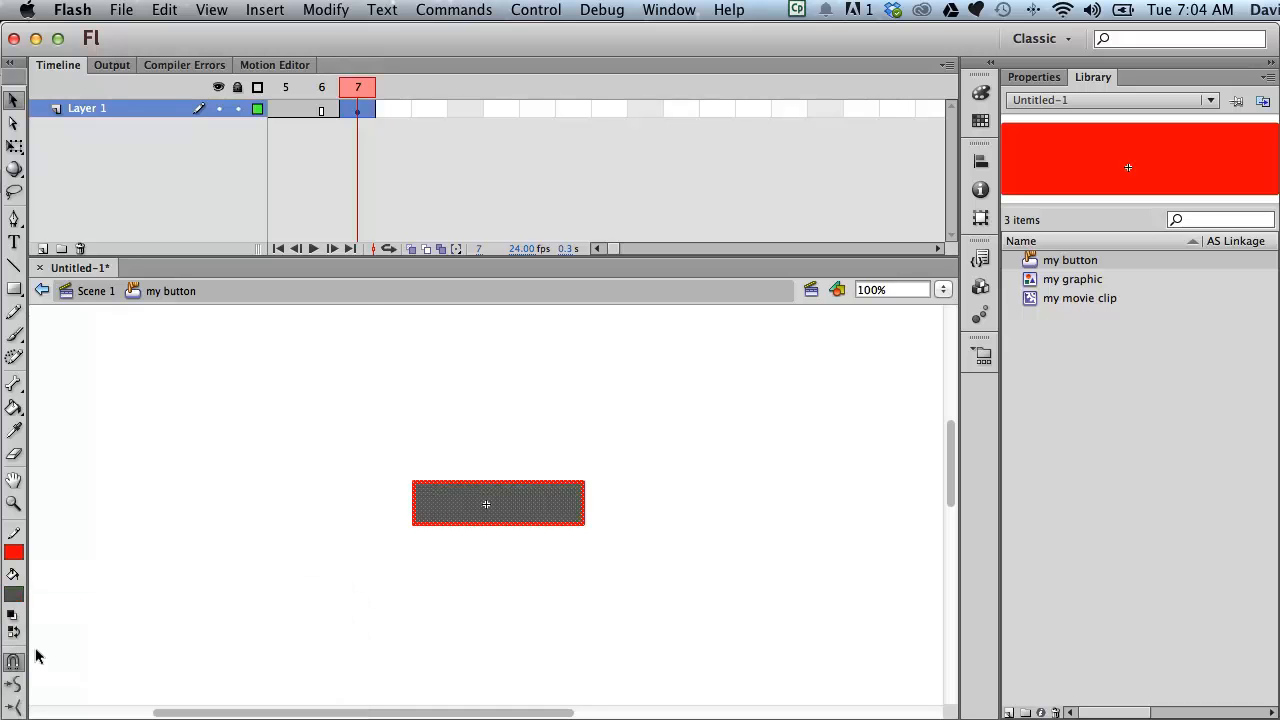
{"action": "left_click", "coordinate": [376, 459]}
{"action": "double_click", "coordinate": [458, 482]}
{"action": "left_click", "coordinate": [14, 552]}
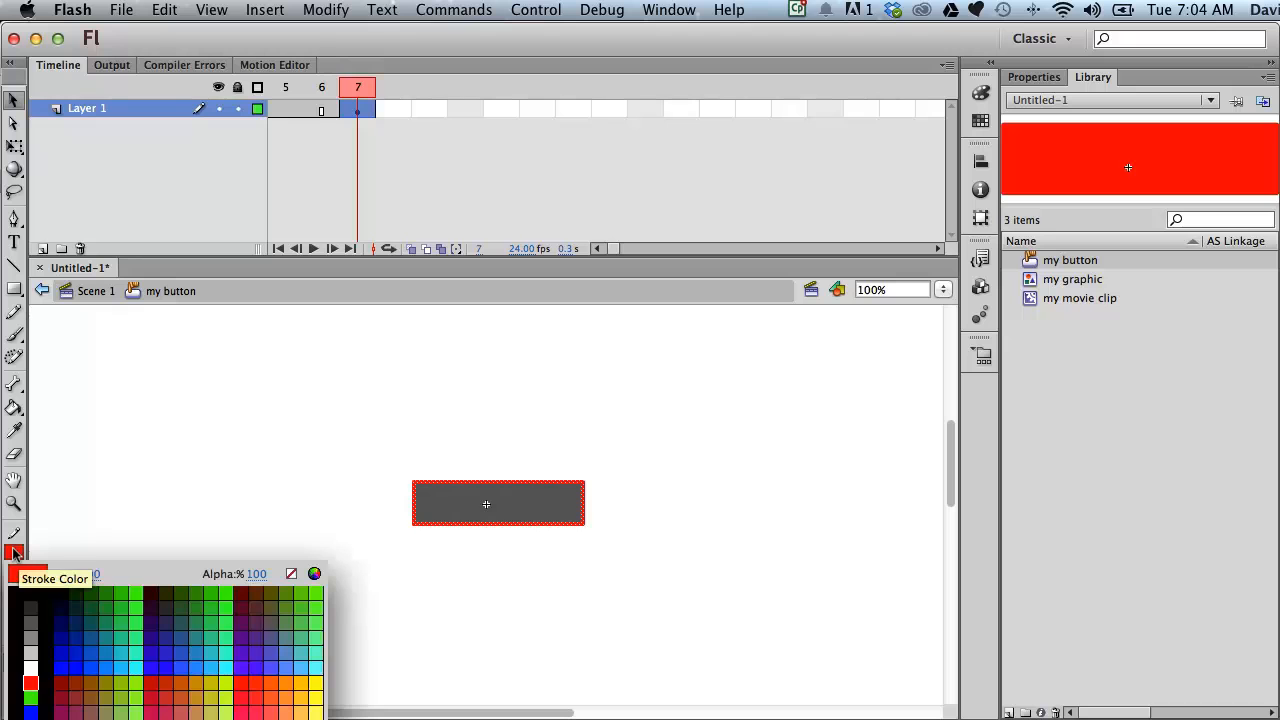
{"action": "left_click", "coordinate": [66, 662]}
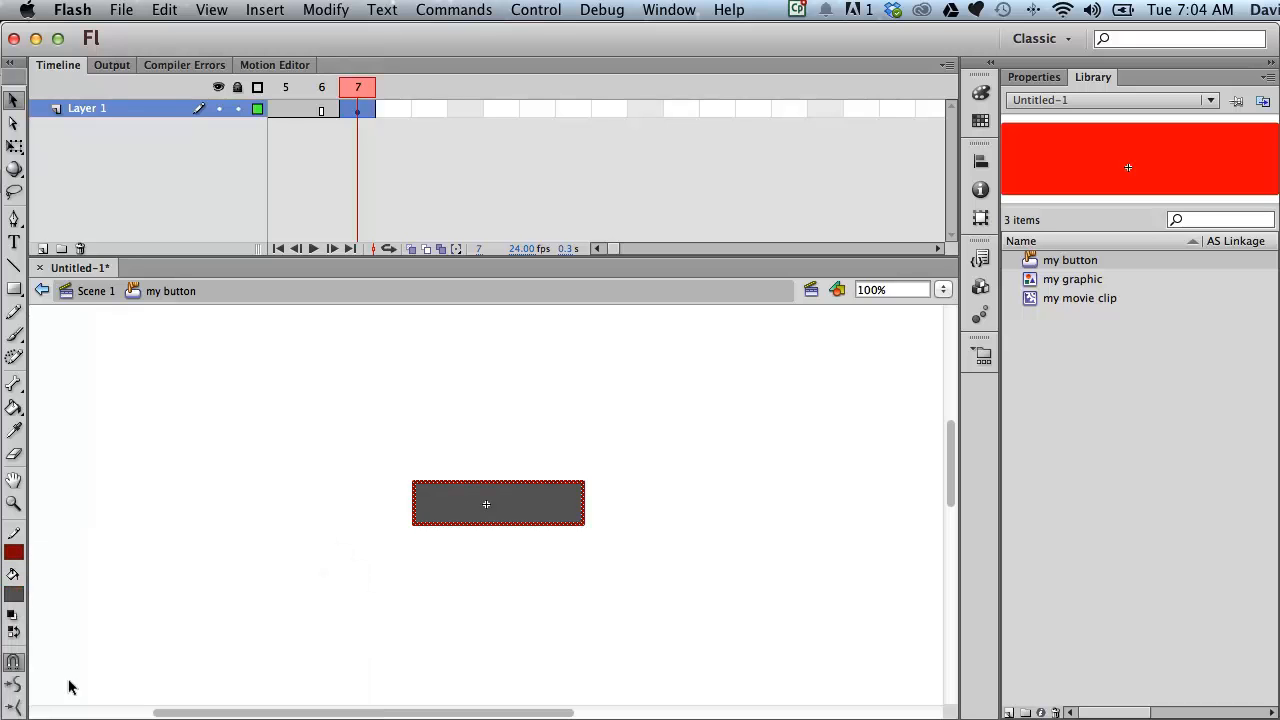
Step: Remove two of the surplus frames between the Over state and the grey rectangle's keyframe
{"action": "left_click", "coordinate": [289, 111]}
{"action": "scroll", "coordinate": [371, 114], "scroll_direction": "left", "scroll_amount": 2}
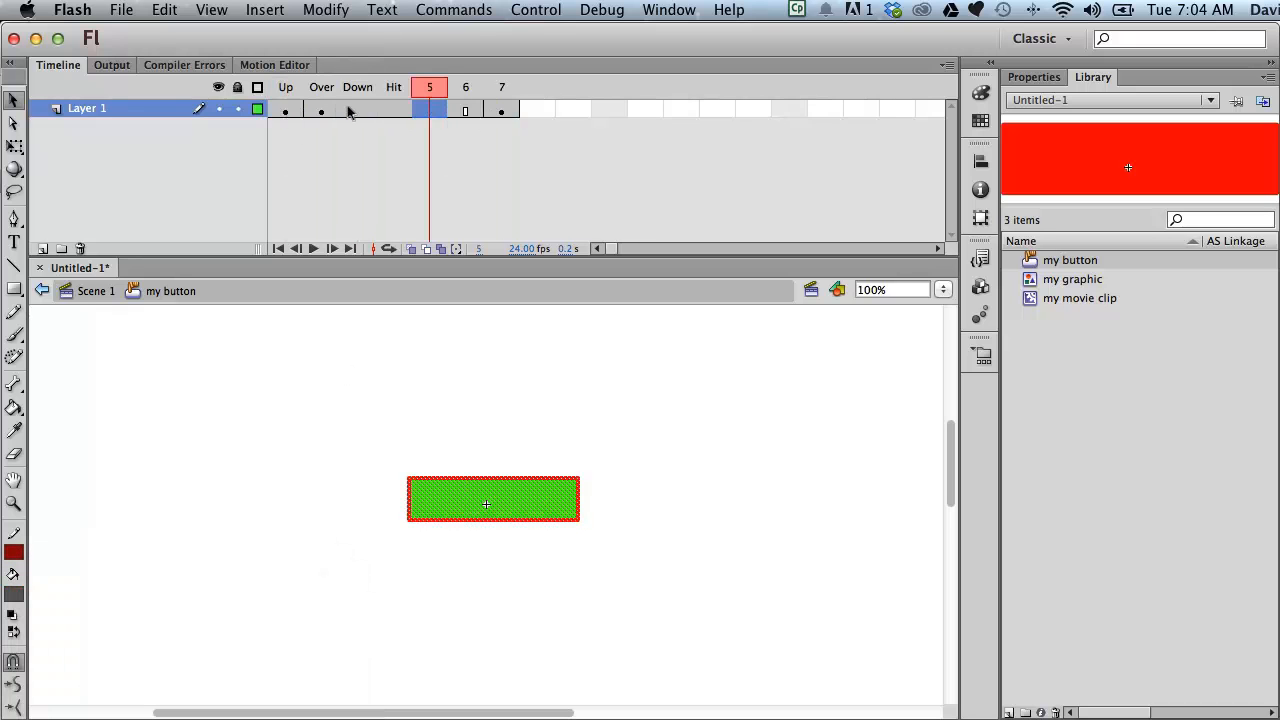
{"action": "left_click", "coordinate": [358, 111]}
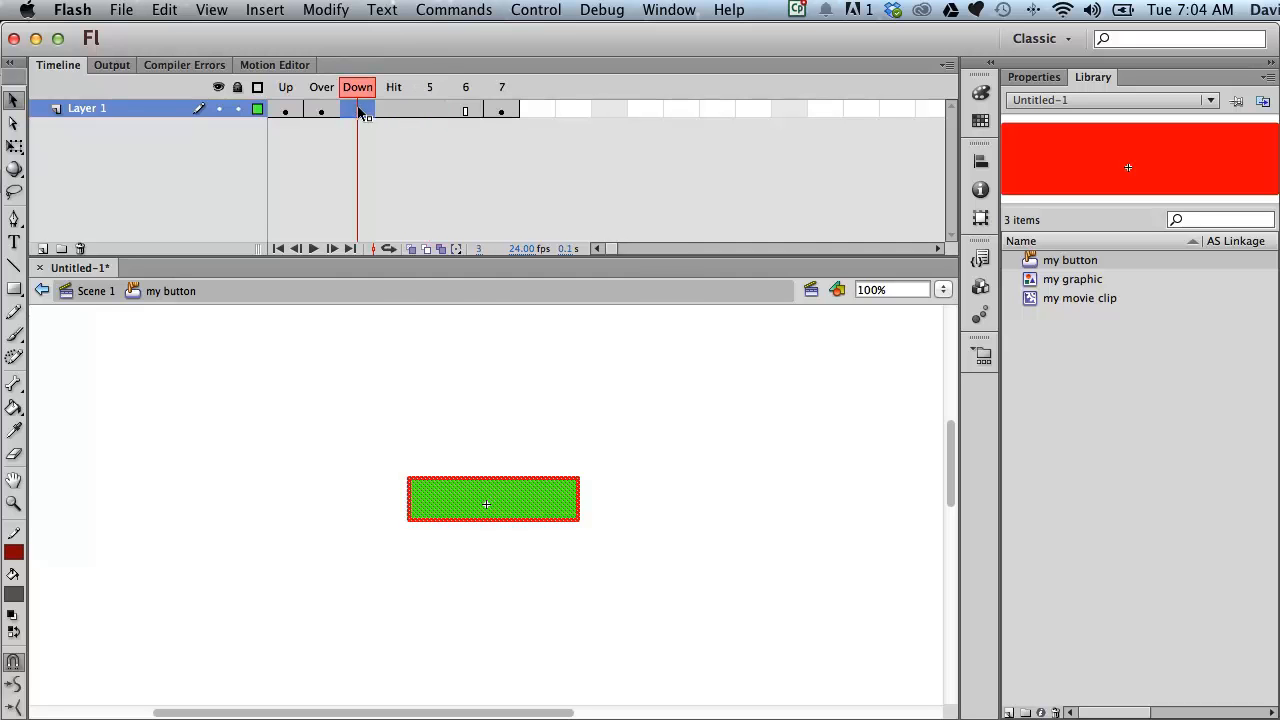
{"action": "right_click", "coordinate": [358, 111]}
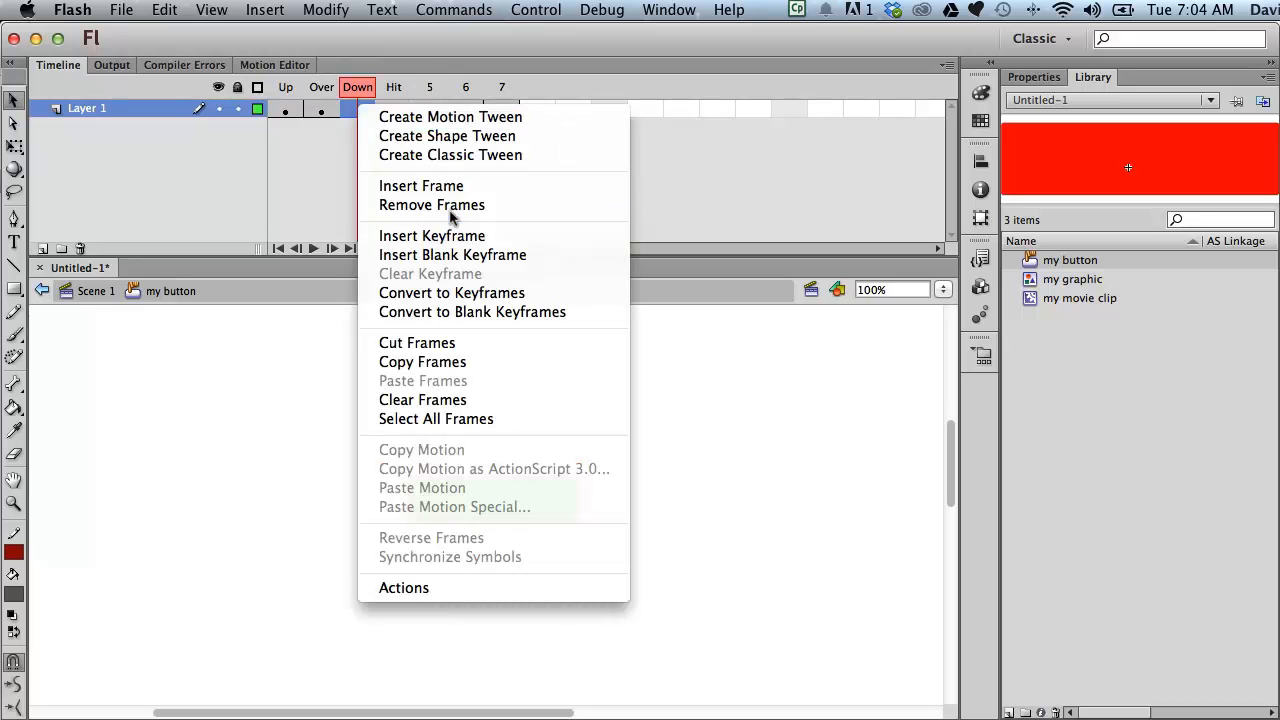
{"action": "left_click", "coordinate": [450, 205]}
{"action": "left_click_drag", "start_coordinate": [358, 112], "coordinate": [422, 111]}
{"action": "right_click", "coordinate": [422, 111]}
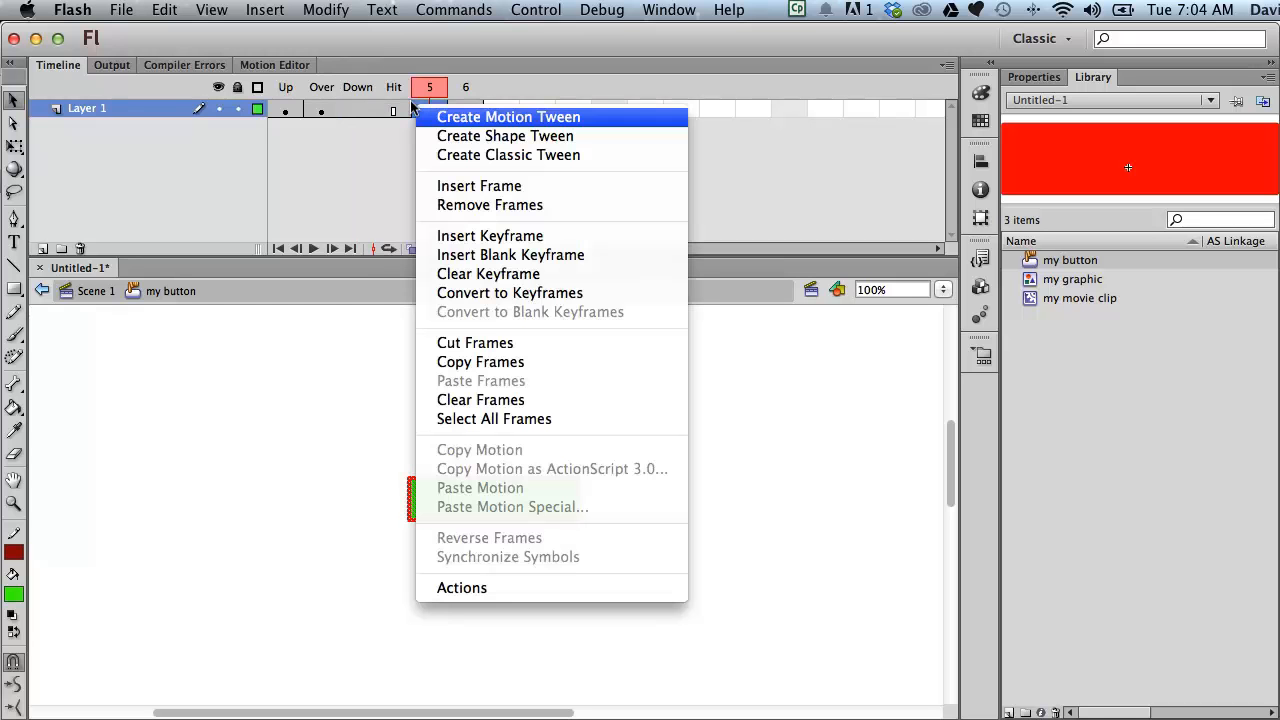
{"action": "left_click", "coordinate": [463, 204]}
Step: Try removing the selected frames from Over through Hit, and undo the removal
{"action": "left_click", "coordinate": [349, 107]}
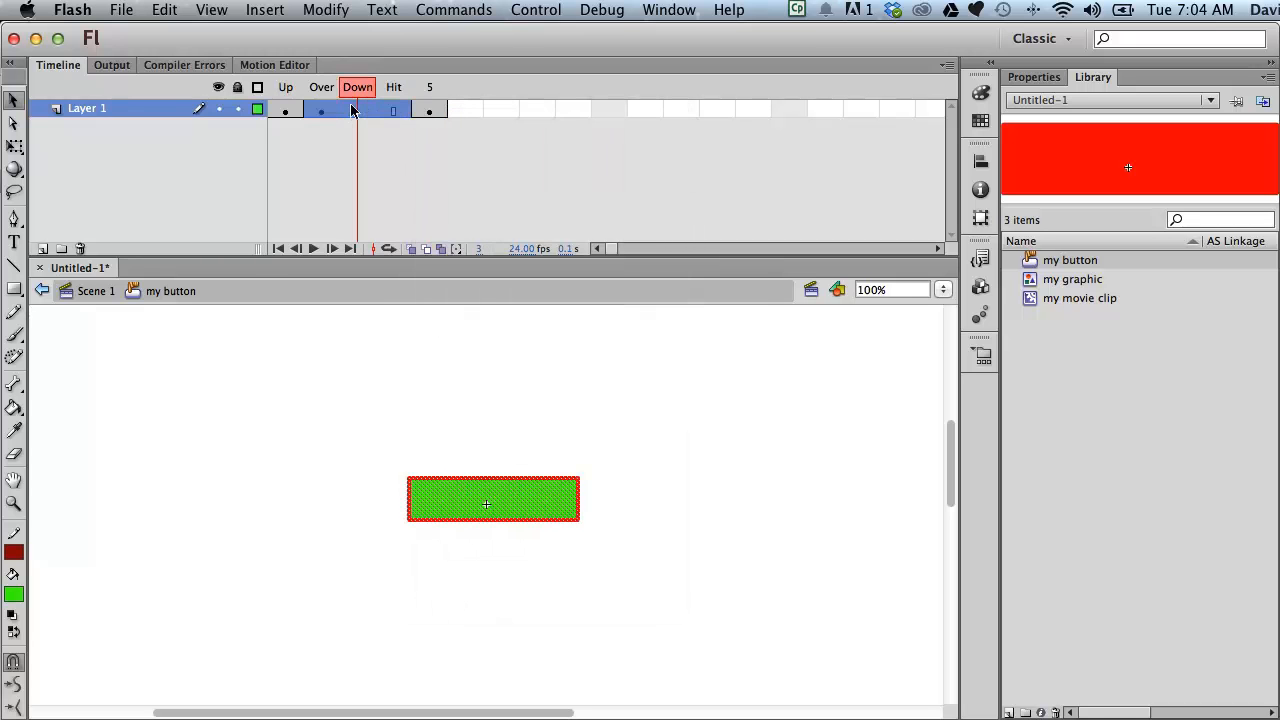
{"action": "right_click", "coordinate": [348, 105]}
{"action": "left_click", "coordinate": [349, 108]}
{"action": "right_click", "coordinate": [353, 107]}
{"action": "left_click", "coordinate": [430, 207]}
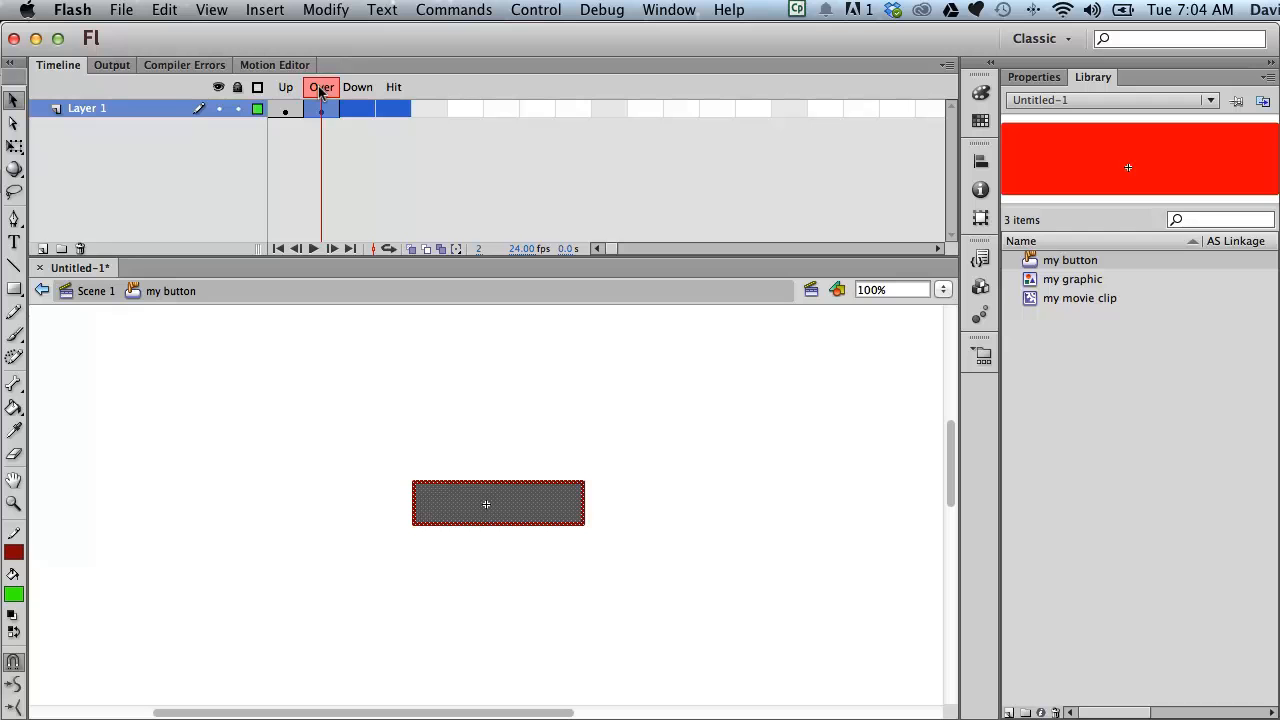
{"action": "key", "text": "super+z"}
Step: Remove the extra Down and Hit frames so the grey rectangle's keyframe moves to the Down state
{"action": "left_click", "coordinate": [361, 103]}
{"action": "left_click", "coordinate": [363, 110]}
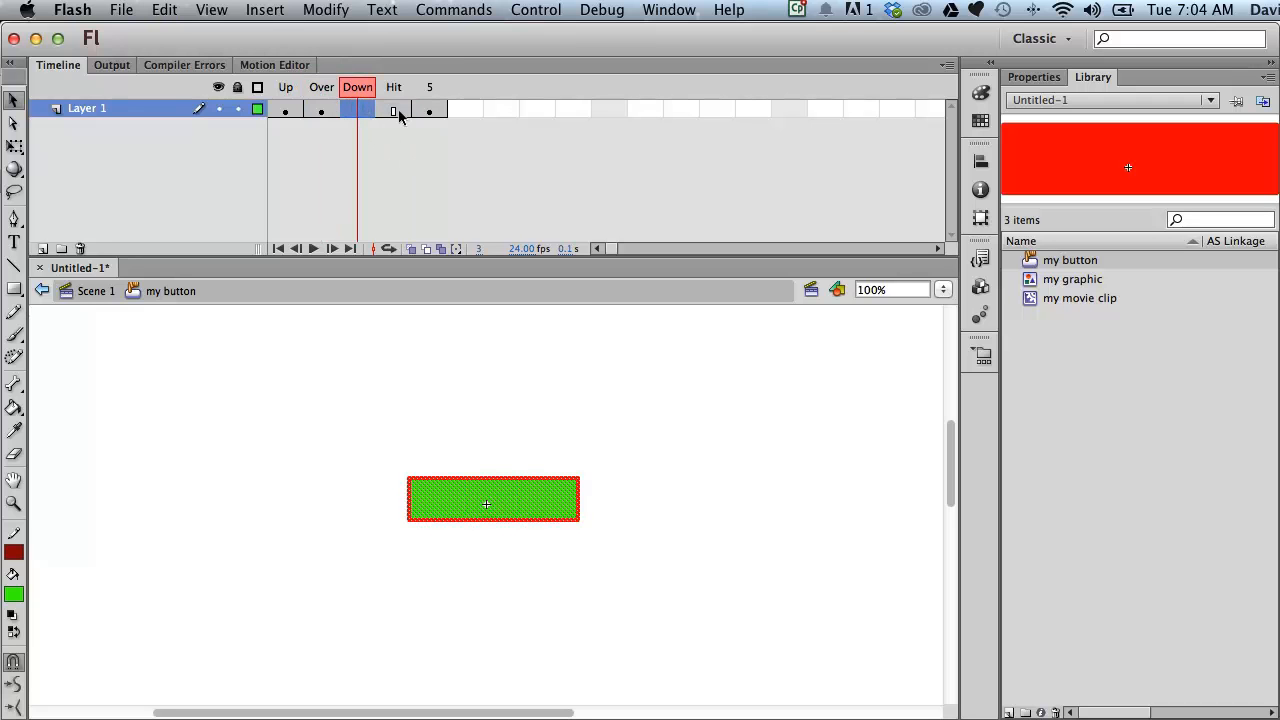
{"action": "left_click", "coordinate": [393, 112]}
{"action": "right_click", "coordinate": [393, 112]}
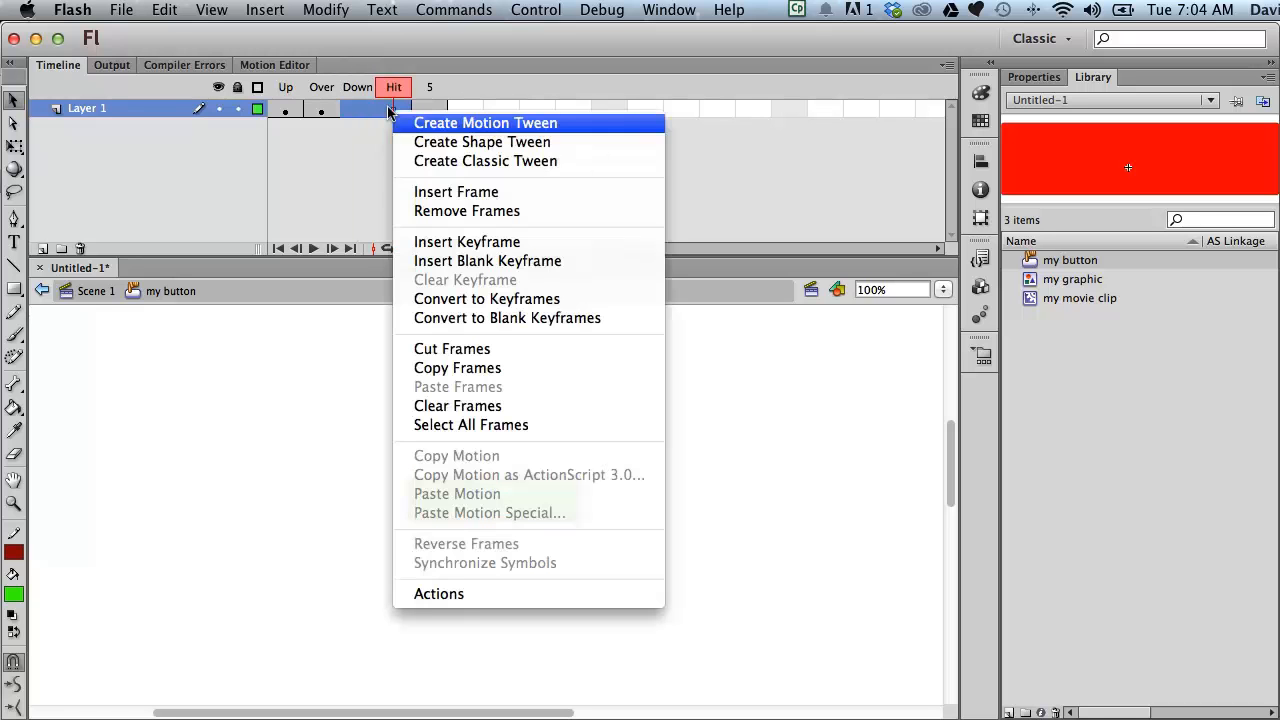
{"action": "left_click", "coordinate": [451, 210]}
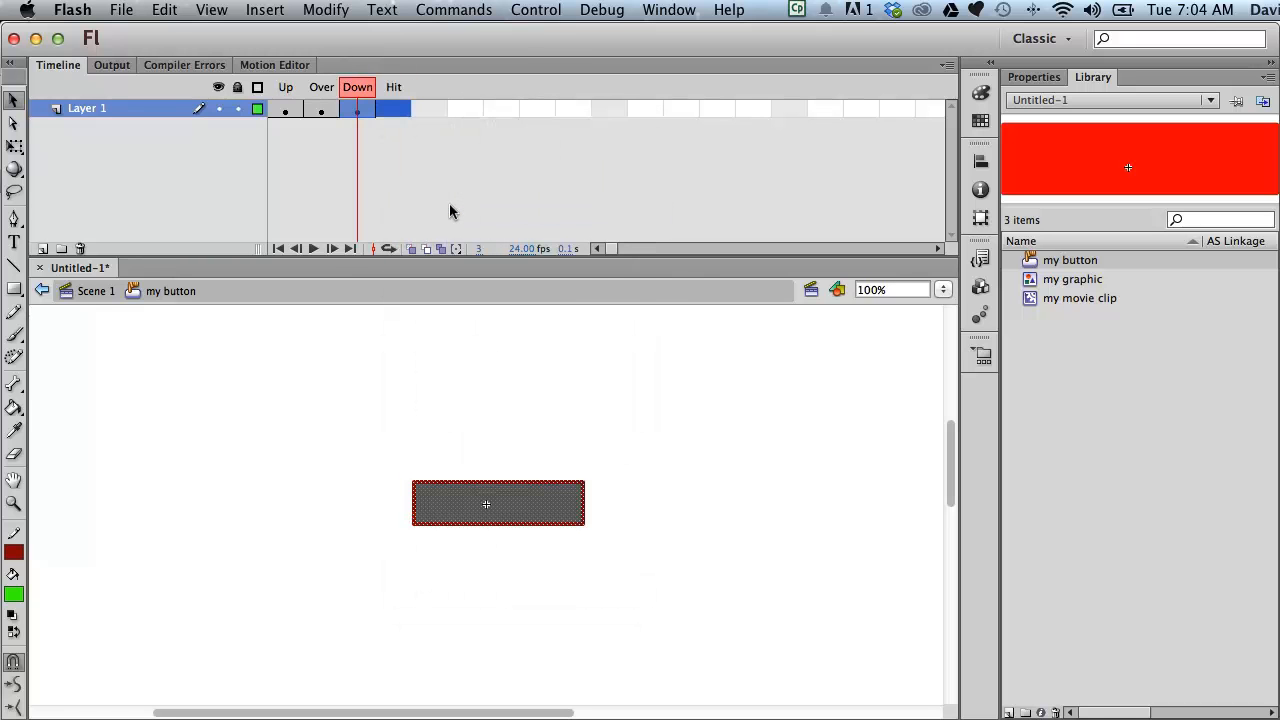
Step: Review the Up, Over and Down states of "my button", briefly returning to Scene 1 in between
{"action": "left_click", "coordinate": [285, 87]}
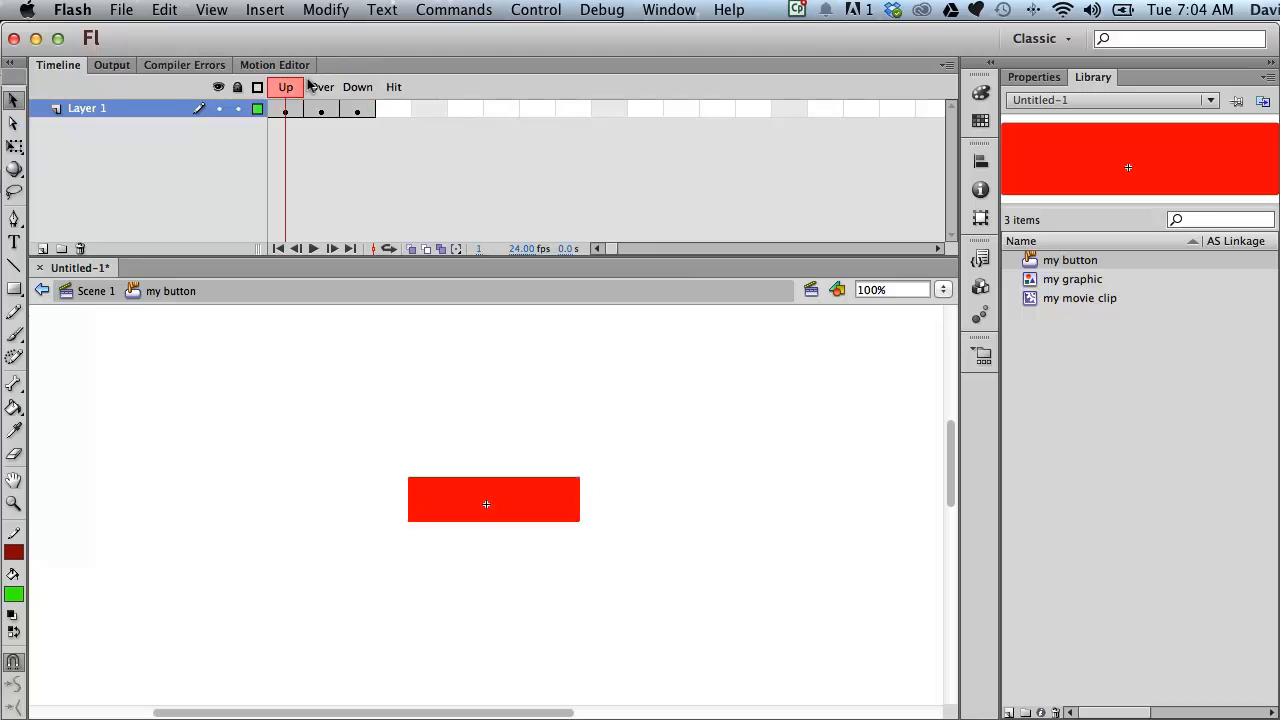
{"action": "left_click", "coordinate": [321, 87]}
{"action": "left_click", "coordinate": [357, 87]}
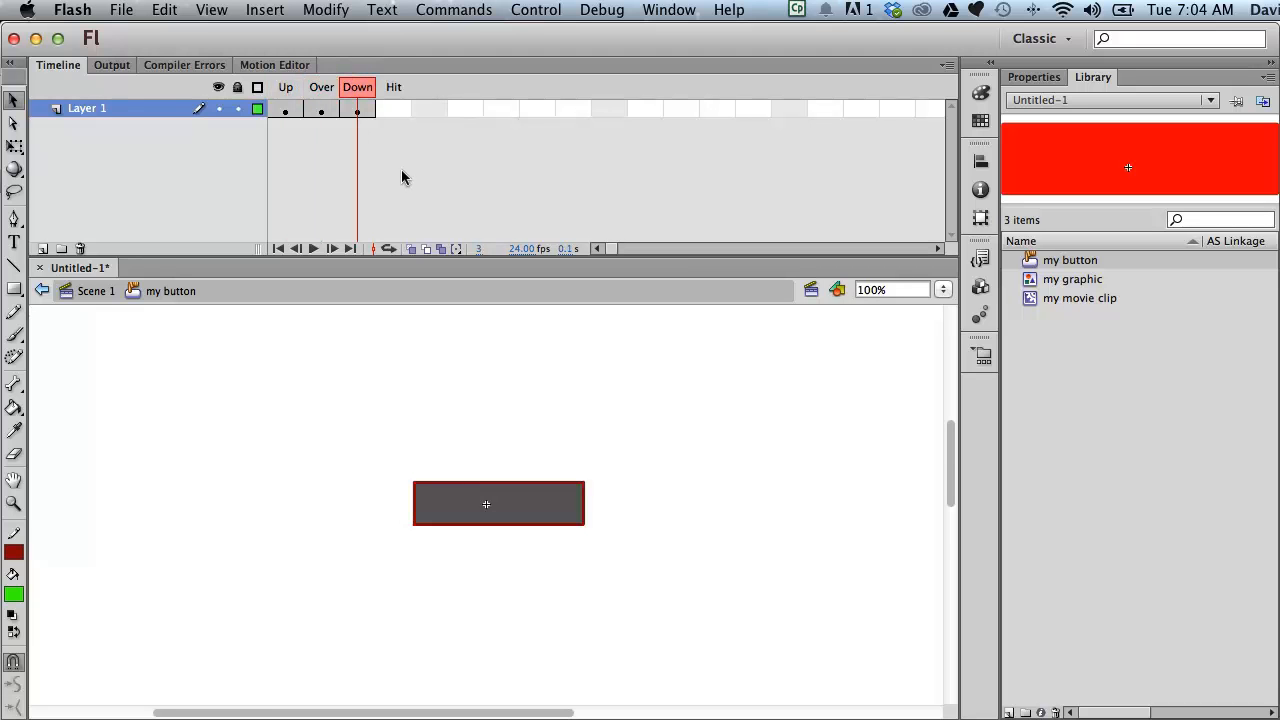
{"action": "left_click", "coordinate": [96, 292]}
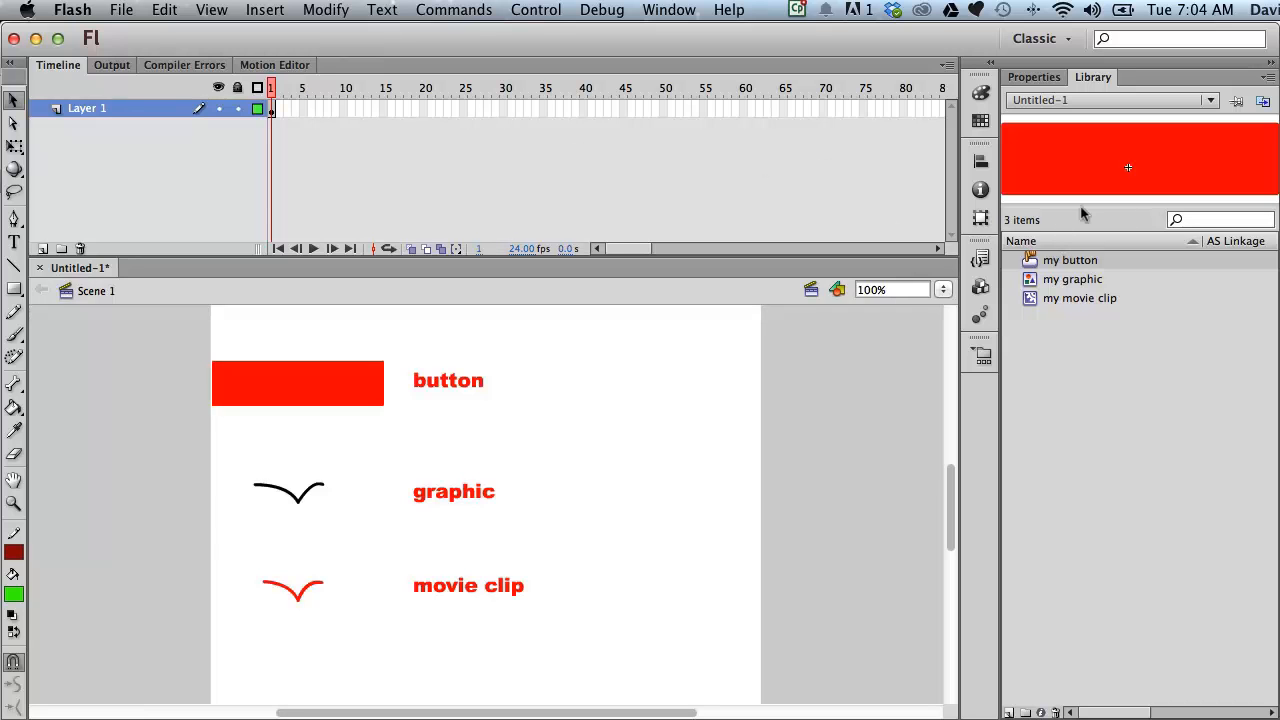
{"action": "double_click", "coordinate": [1030, 262]}
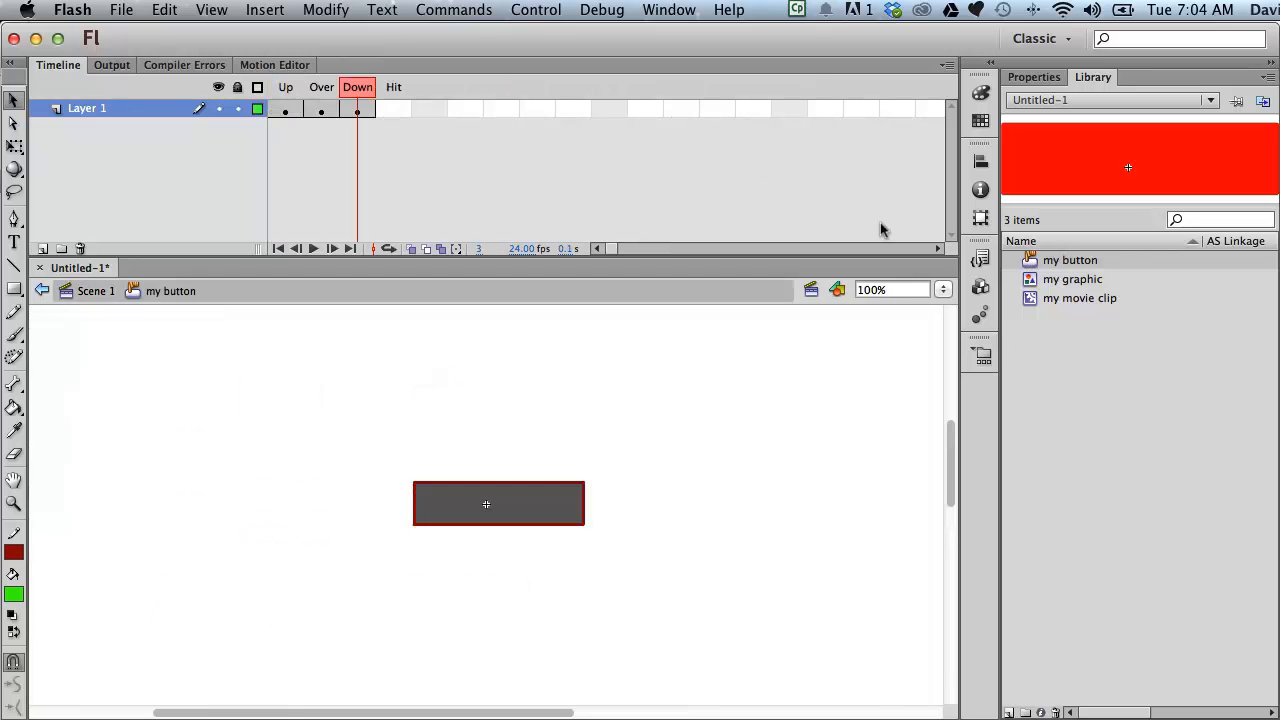
{"action": "left_click", "coordinate": [321, 88]}
{"action": "left_click", "coordinate": [297, 92]}
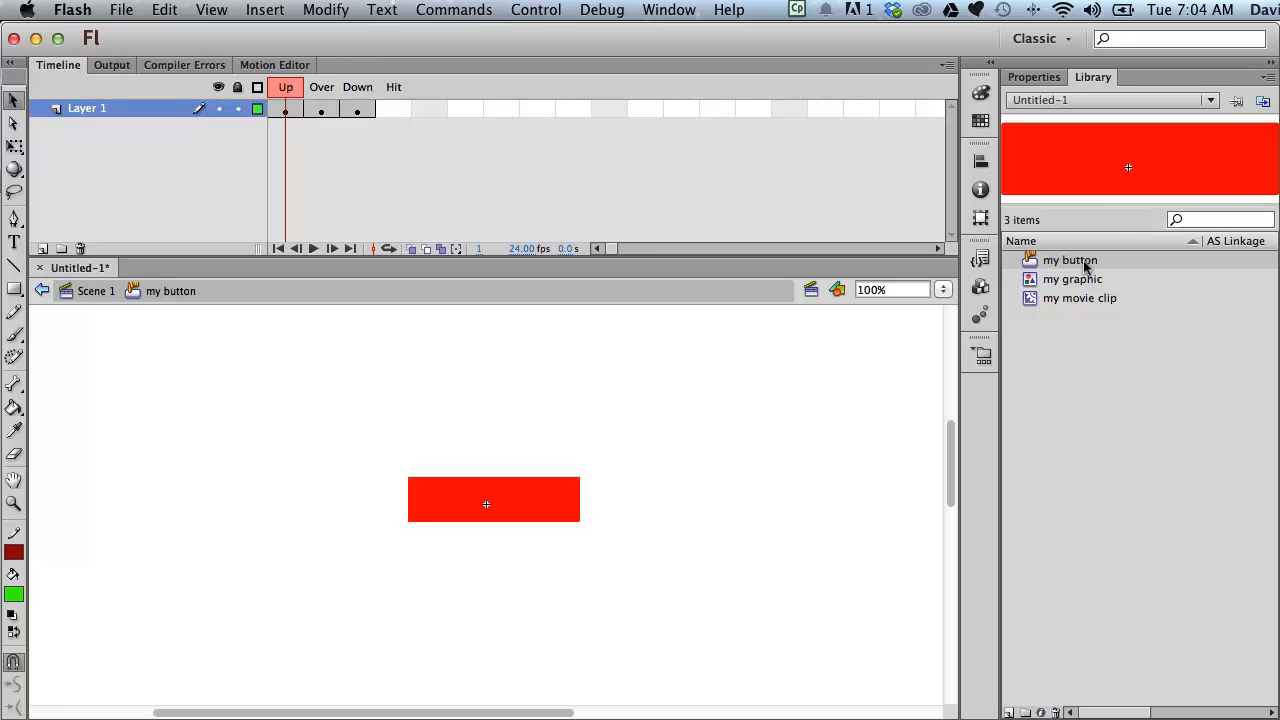
Step: Scrub through the frames of "my graphic" and "my movie clip" to compare their animations, and return to Scene 1
{"action": "double_click", "coordinate": [1026, 274]}
{"action": "left_click_drag", "start_coordinate": [274, 88], "coordinate": [196, 90]}
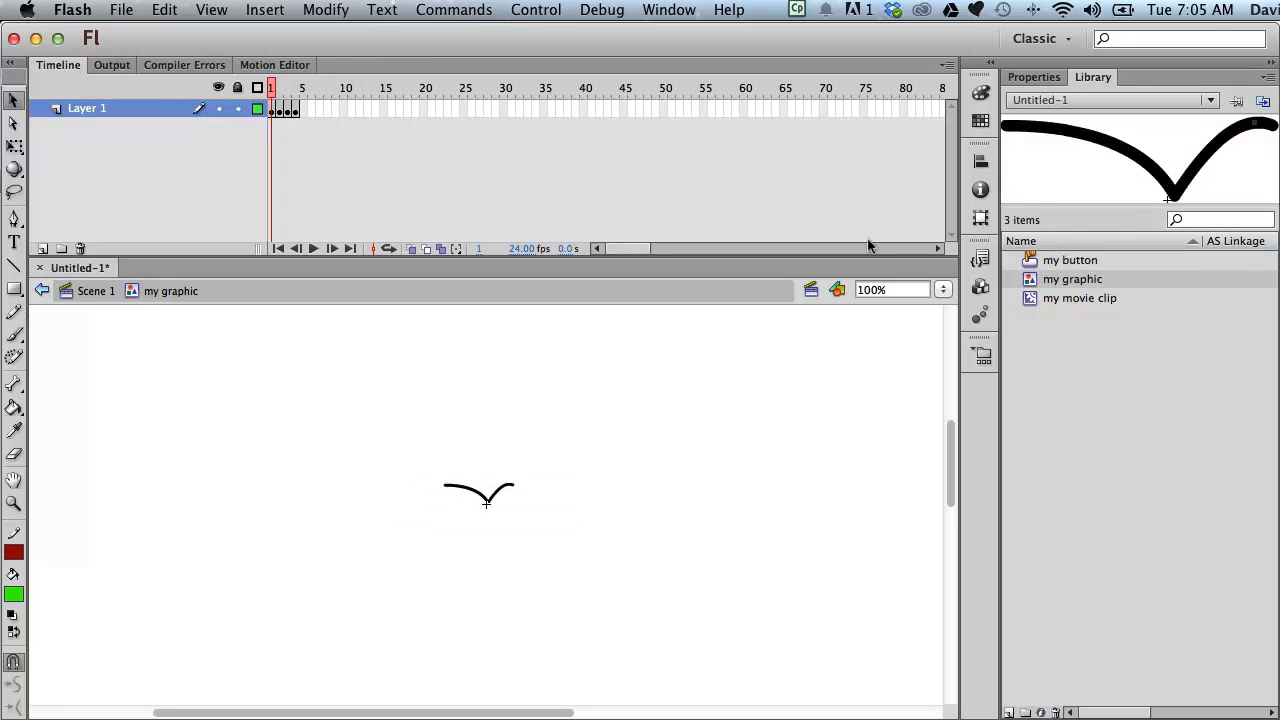
{"action": "double_click", "coordinate": [1030, 298]}
{"action": "left_click", "coordinate": [297, 88]}
{"action": "left_click_drag", "start_coordinate": [297, 88], "coordinate": [212, 90]}
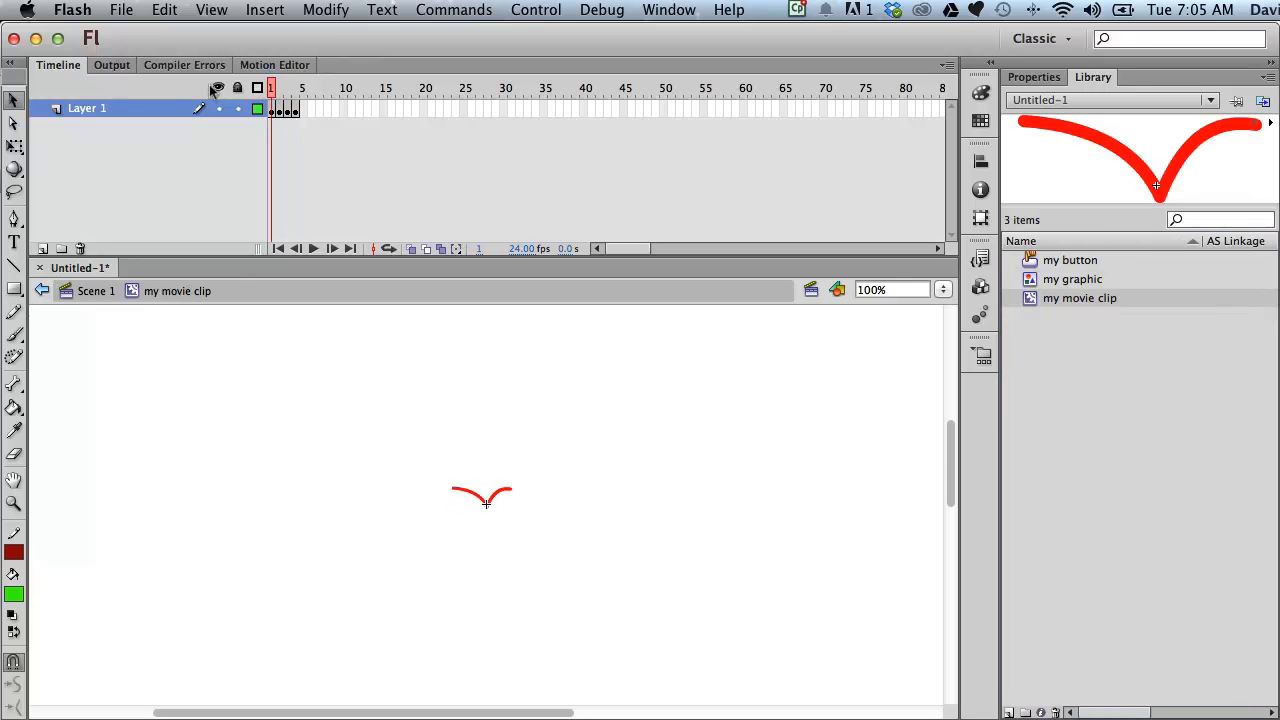
{"action": "left_click", "coordinate": [90, 291]}
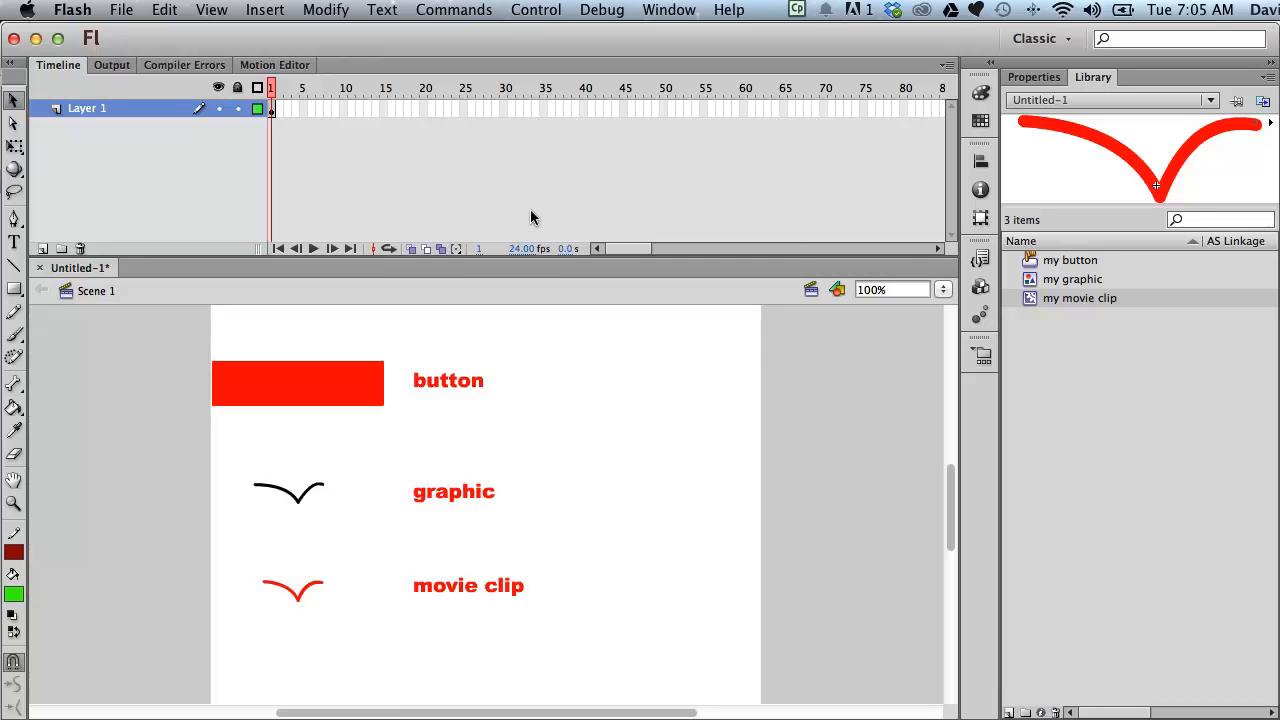
Step: Test the movie, reposition its preview, and go back to the Untitled-1 document
{"action": "left_click", "coordinate": [522, 10]}
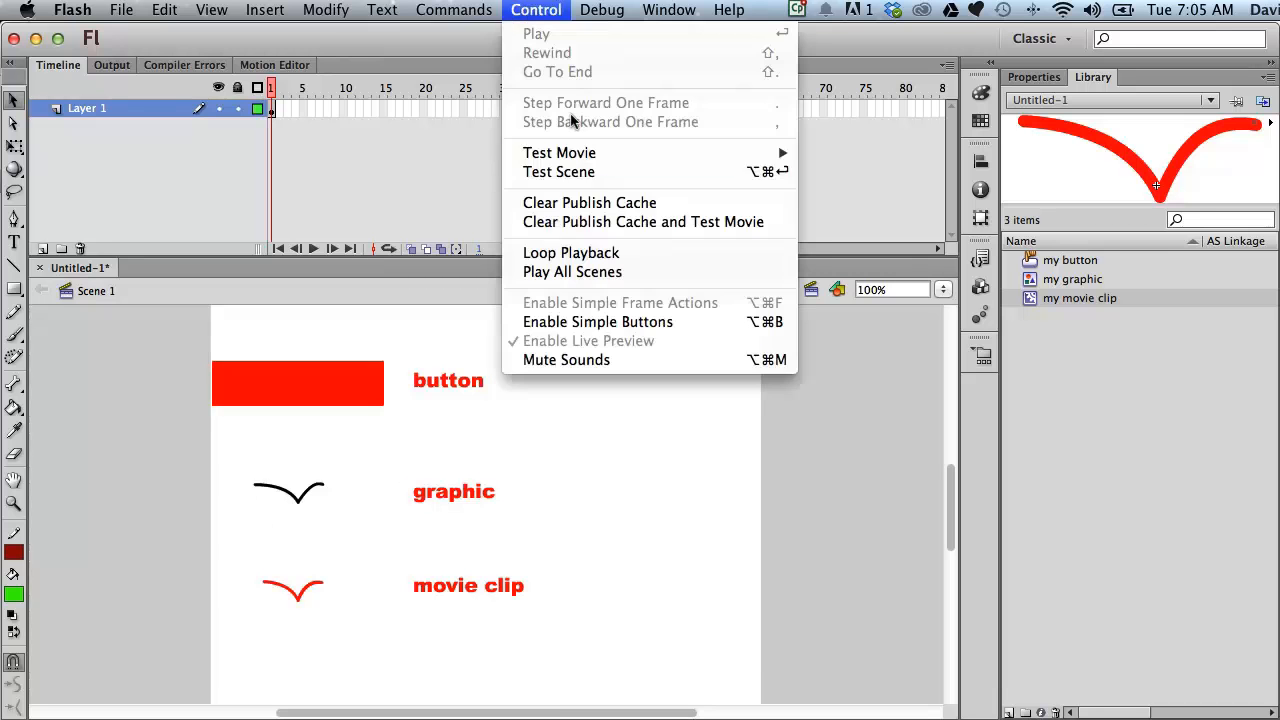
{"action": "mouse_move", "coordinate": [598, 153]}
{"action": "left_click", "coordinate": [842, 280]}
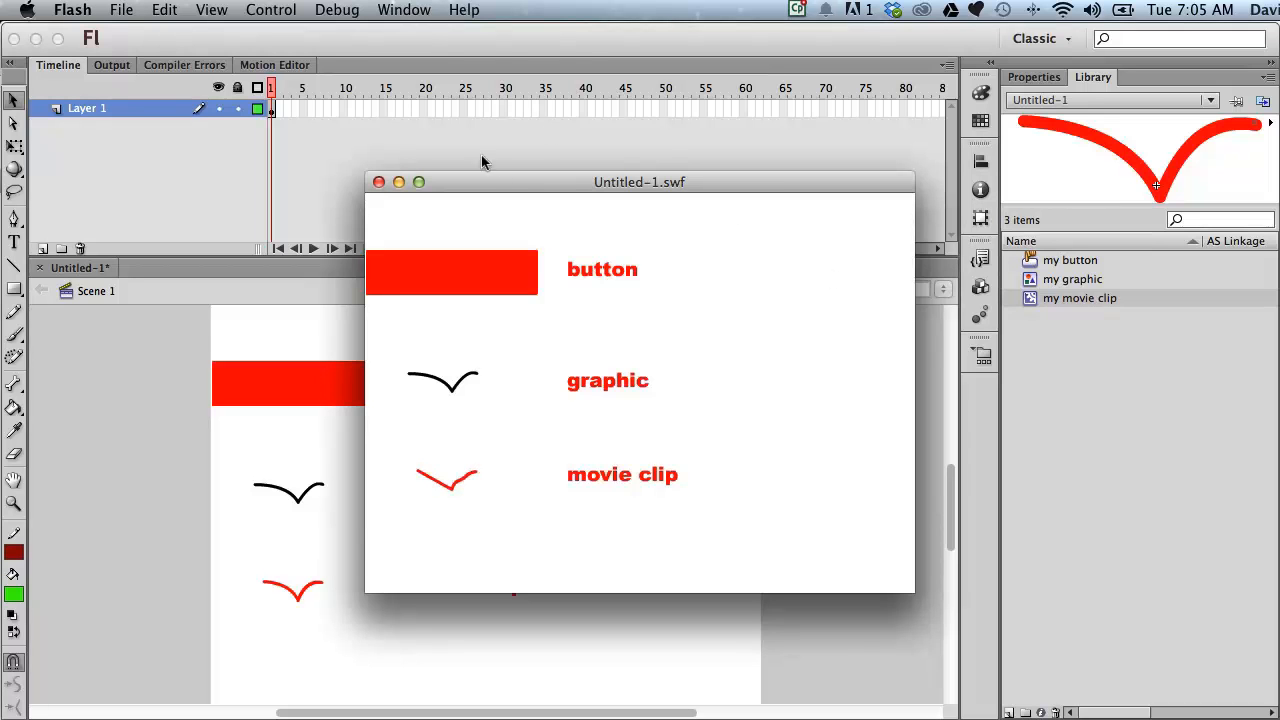
{"action": "left_click_drag", "start_coordinate": [566, 181], "coordinate": [834, 272]}
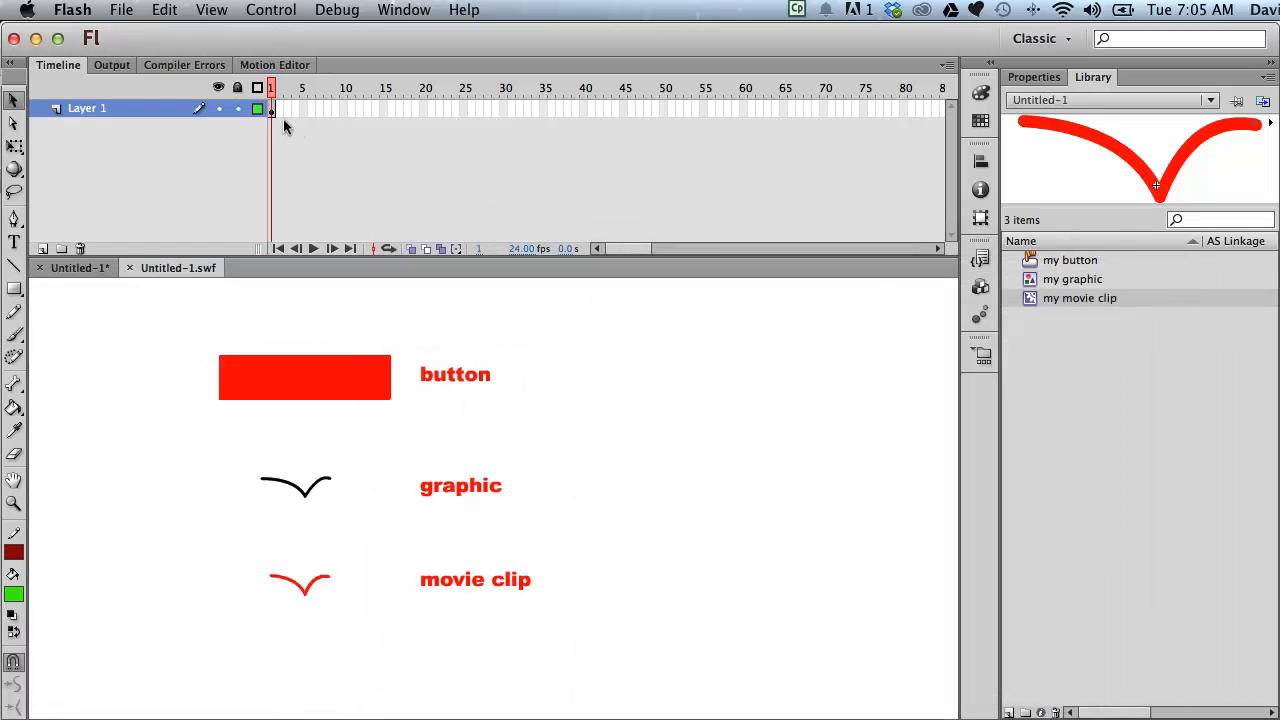
{"action": "left_click", "coordinate": [88, 268]}
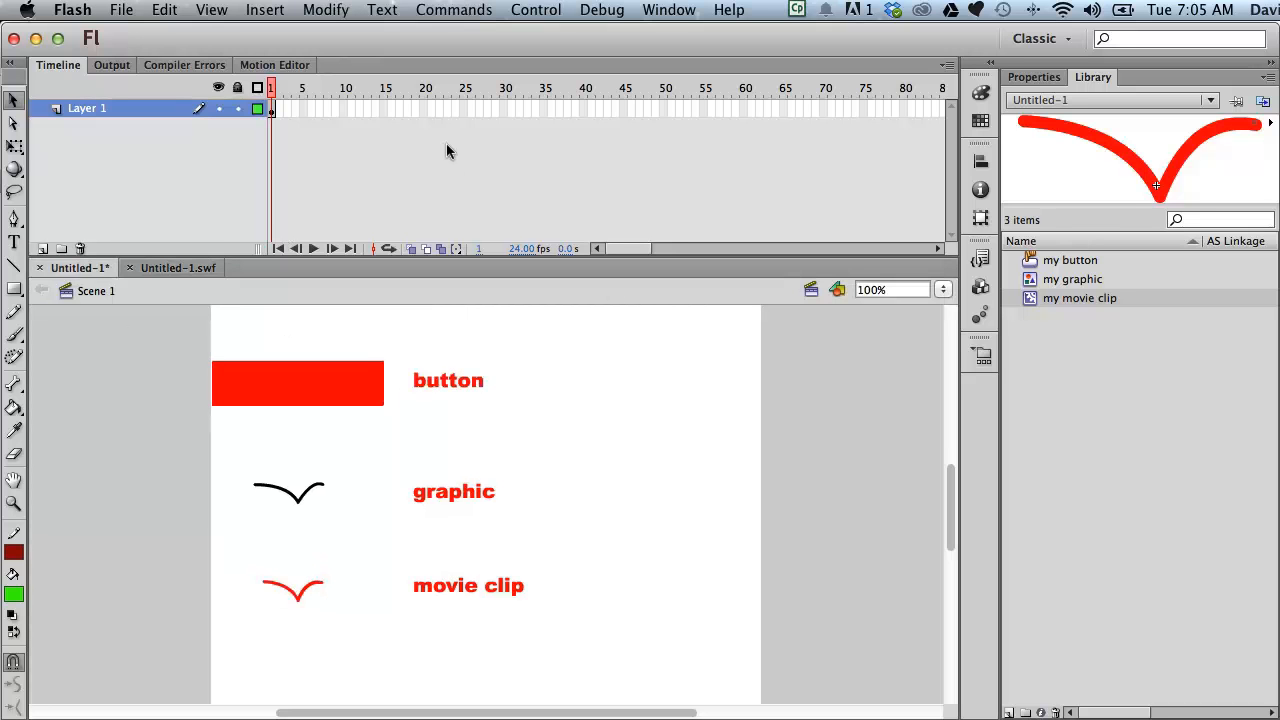
Step: Open "my movie clip", "my graphic" and "my button" from the library in turn to review their timelines
{"action": "double_click", "coordinate": [1030, 298]}
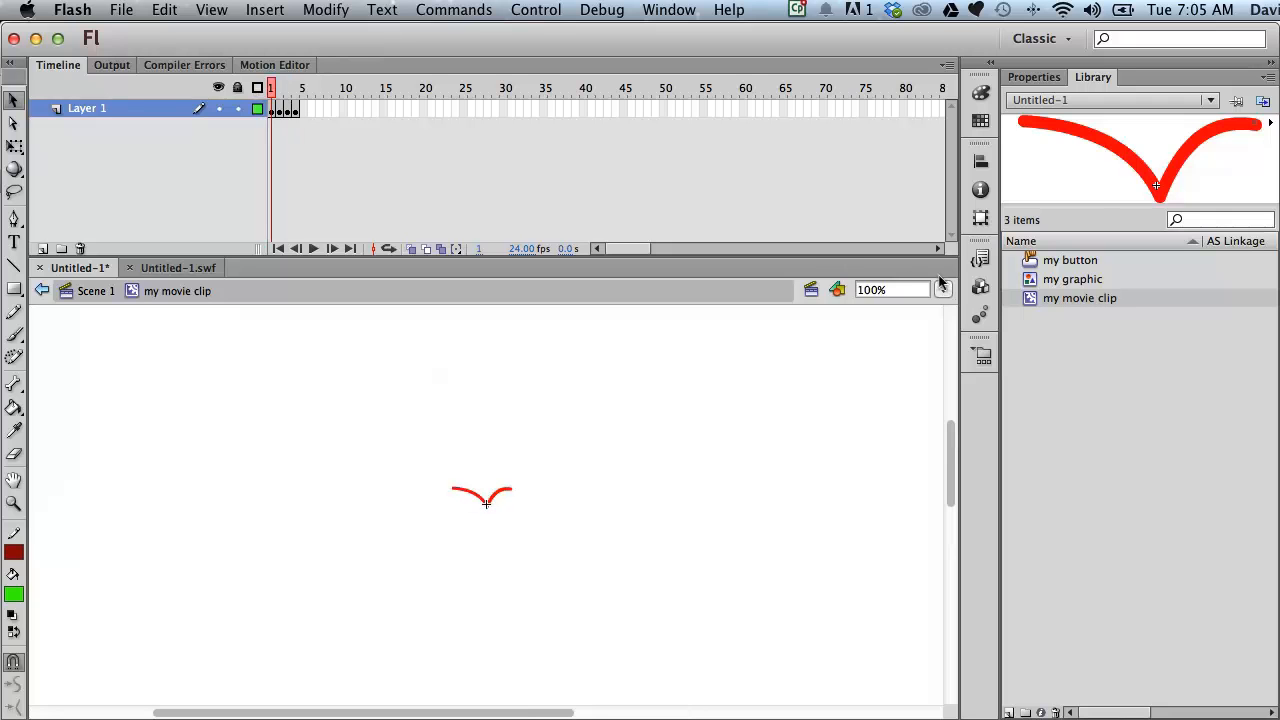
{"action": "double_click", "coordinate": [1030, 279]}
{"action": "key", "text": "Return"}
{"action": "double_click", "coordinate": [1033, 259]}
{"action": "key", "text": "Return"}
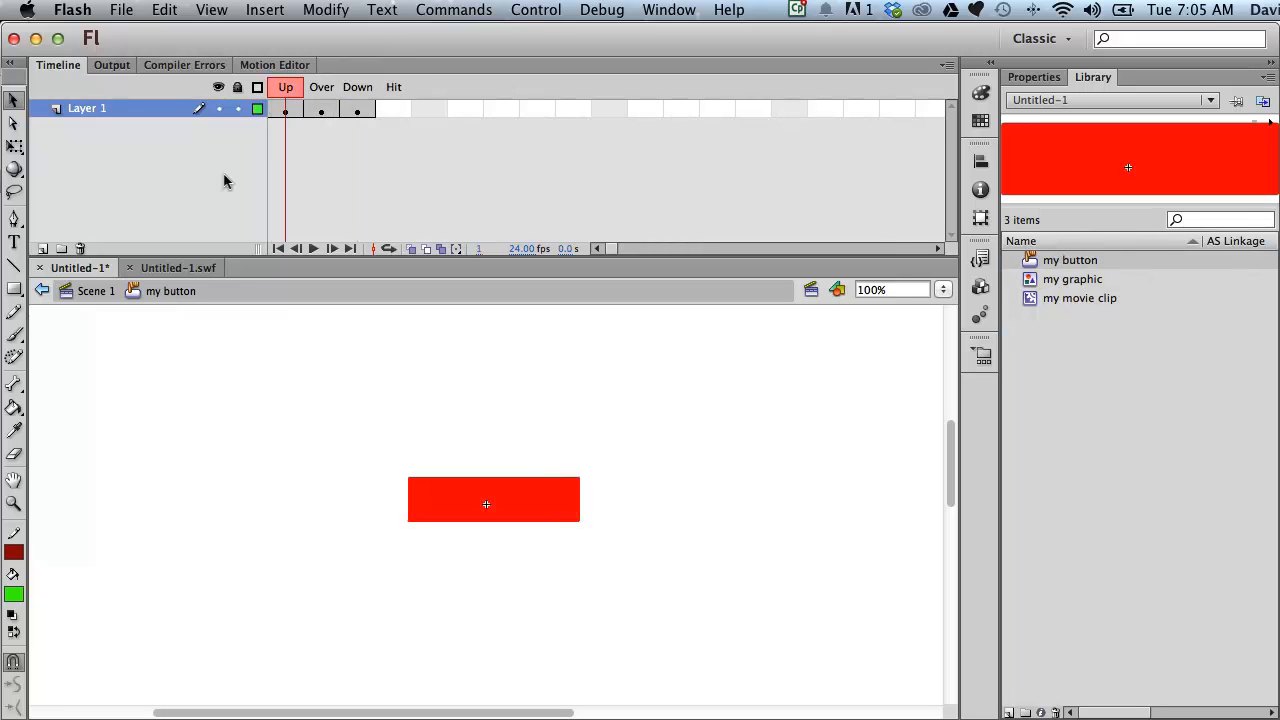
Step: Undock the Untitled-1.swf preview into its own window, try the button's Over and Down states, and close the preview
{"action": "left_click", "coordinate": [137, 271]}
{"action": "left_click_drag", "start_coordinate": [135, 267], "coordinate": [358, 205]}
{"action": "left_click_drag", "start_coordinate": [544, 182], "coordinate": [416, 157]}
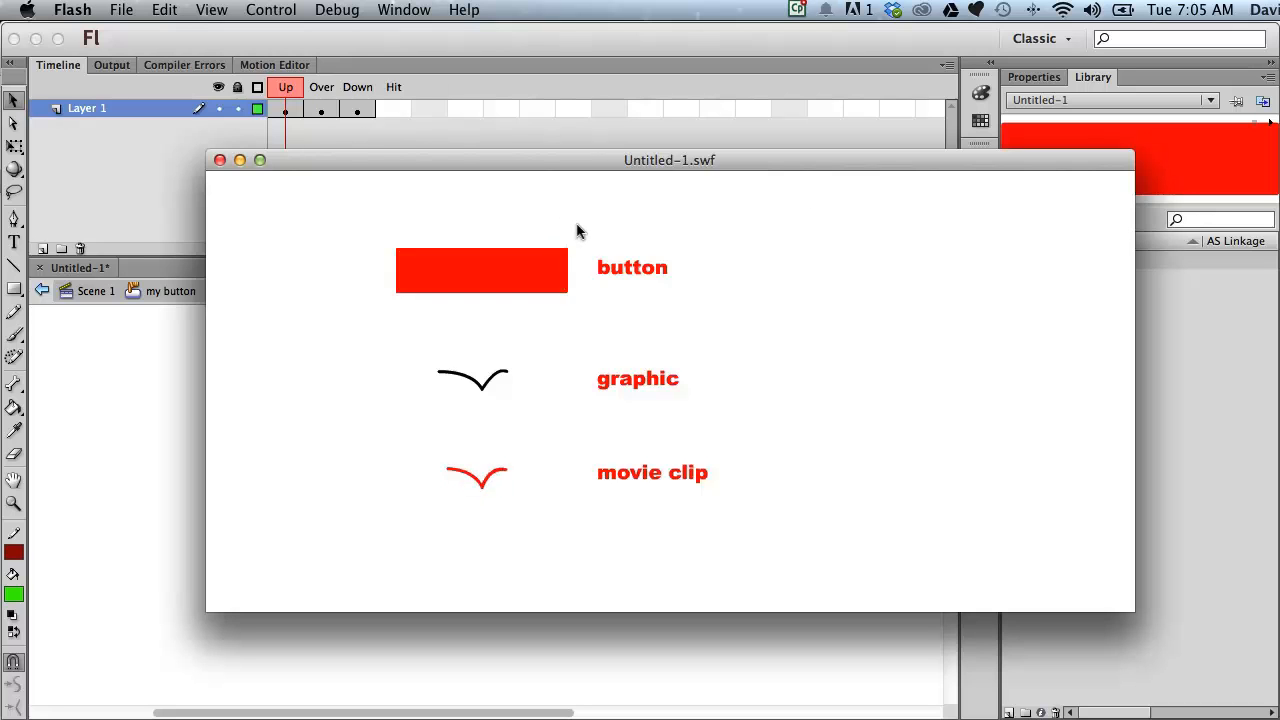
{"action": "left_click", "coordinate": [513, 269]}
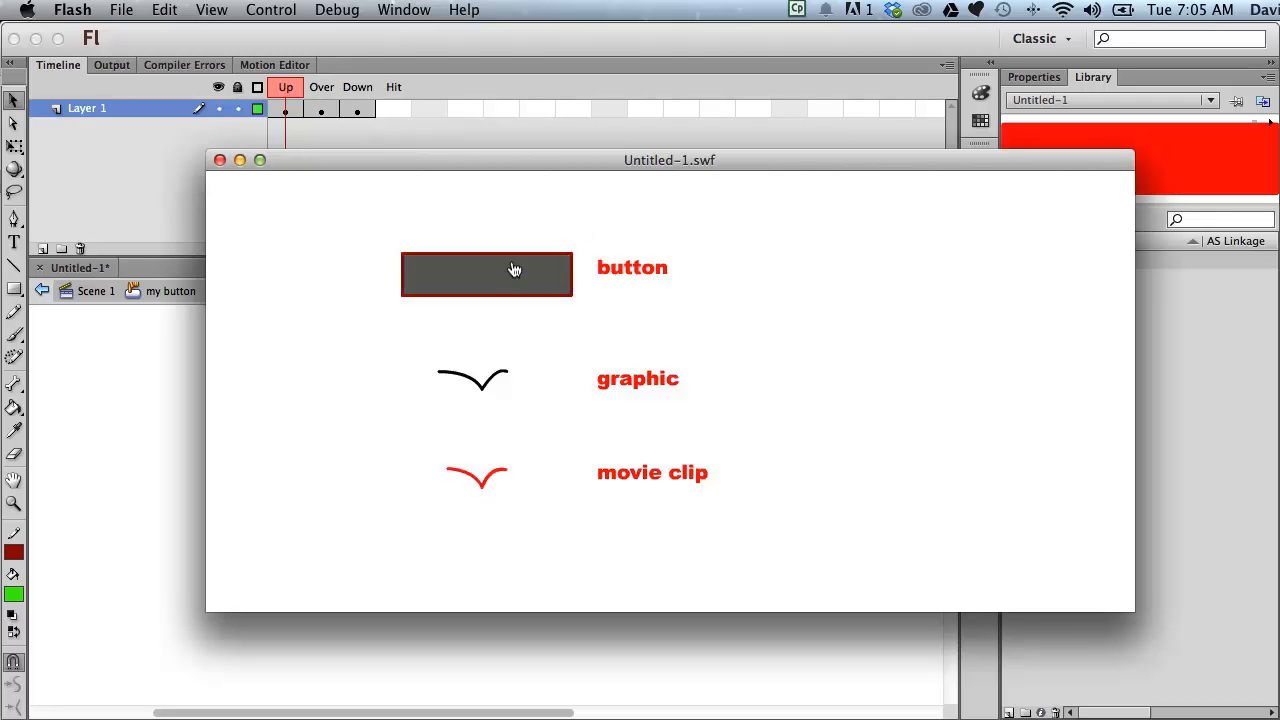
{"action": "left_click", "coordinate": [513, 269]}
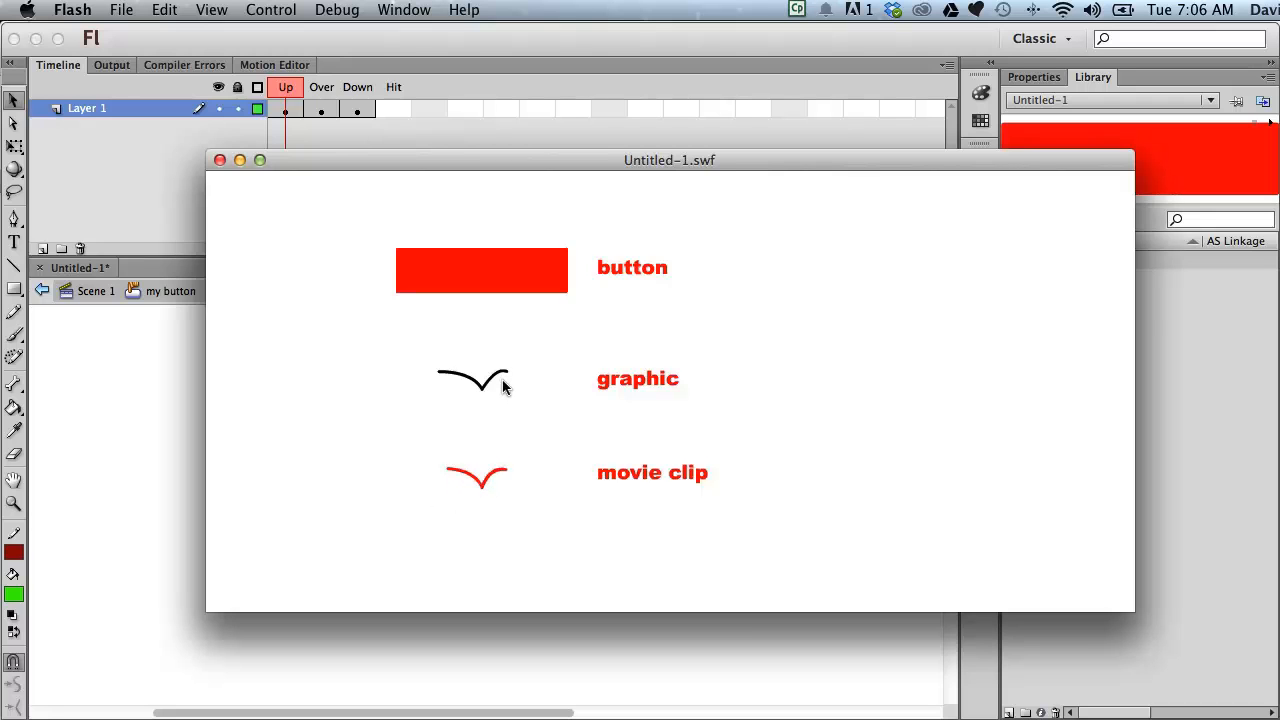
{"action": "left_click", "coordinate": [220, 160]}
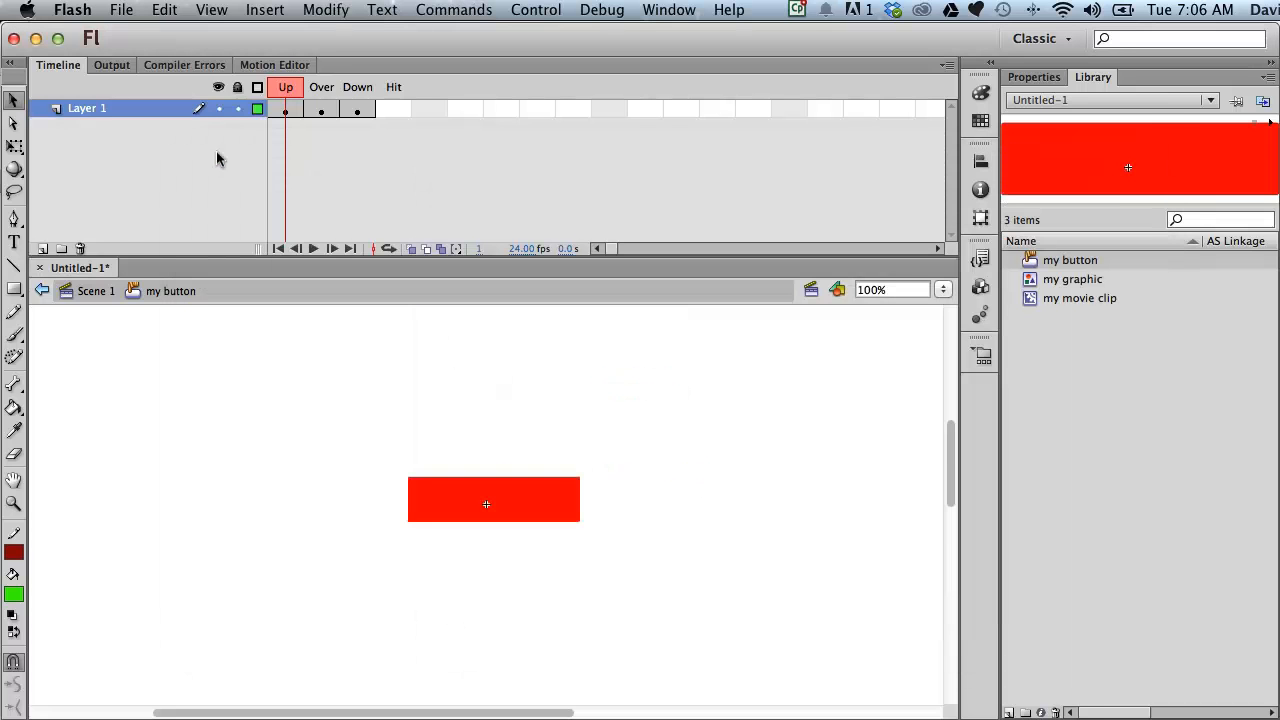
Step: From Scene 1, open the graphic and movie clip birds in place, scrub through each one's frames, and return to the scene
{"action": "left_click", "coordinate": [100, 293]}
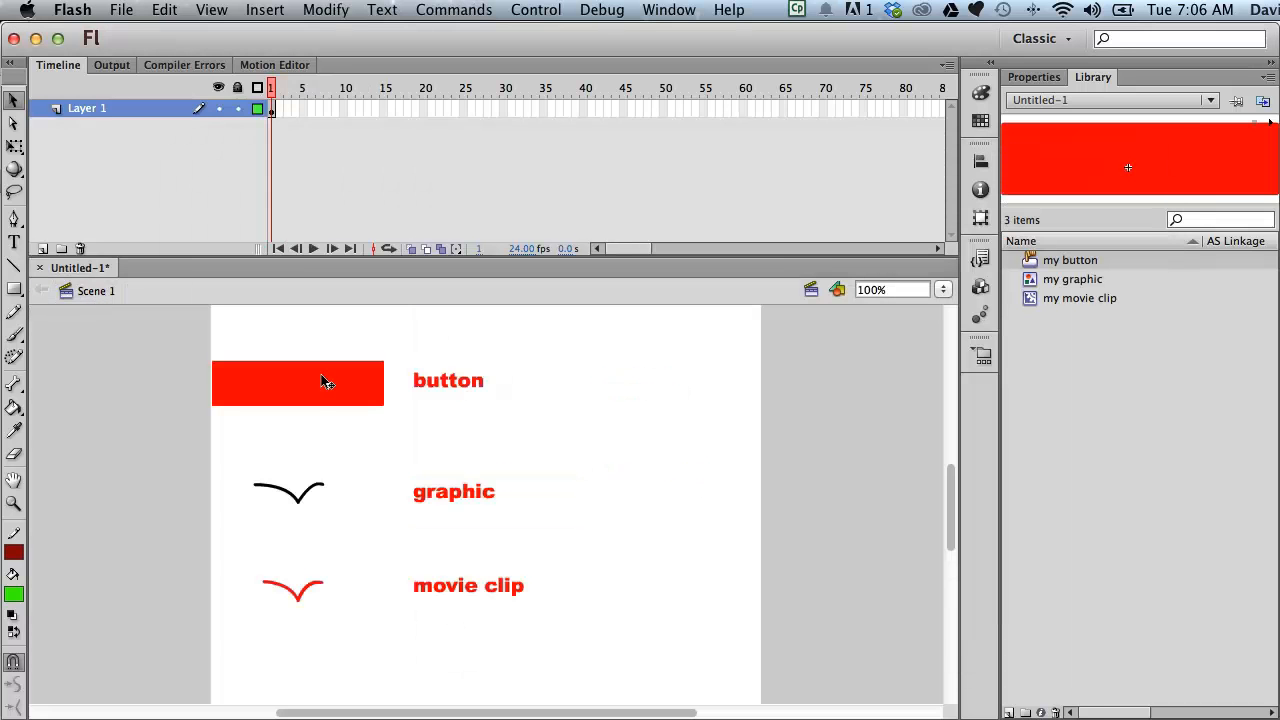
{"action": "left_click", "coordinate": [320, 381]}
{"action": "double_click", "coordinate": [313, 492]}
{"action": "mouse_move", "coordinate": [272, 87]}
{"action": "left_mouse_down"}
{"action": "mouse_move", "coordinate": [298, 86]}
{"action": "mouse_move", "coordinate": [268, 85]}
{"action": "left_mouse_up"}
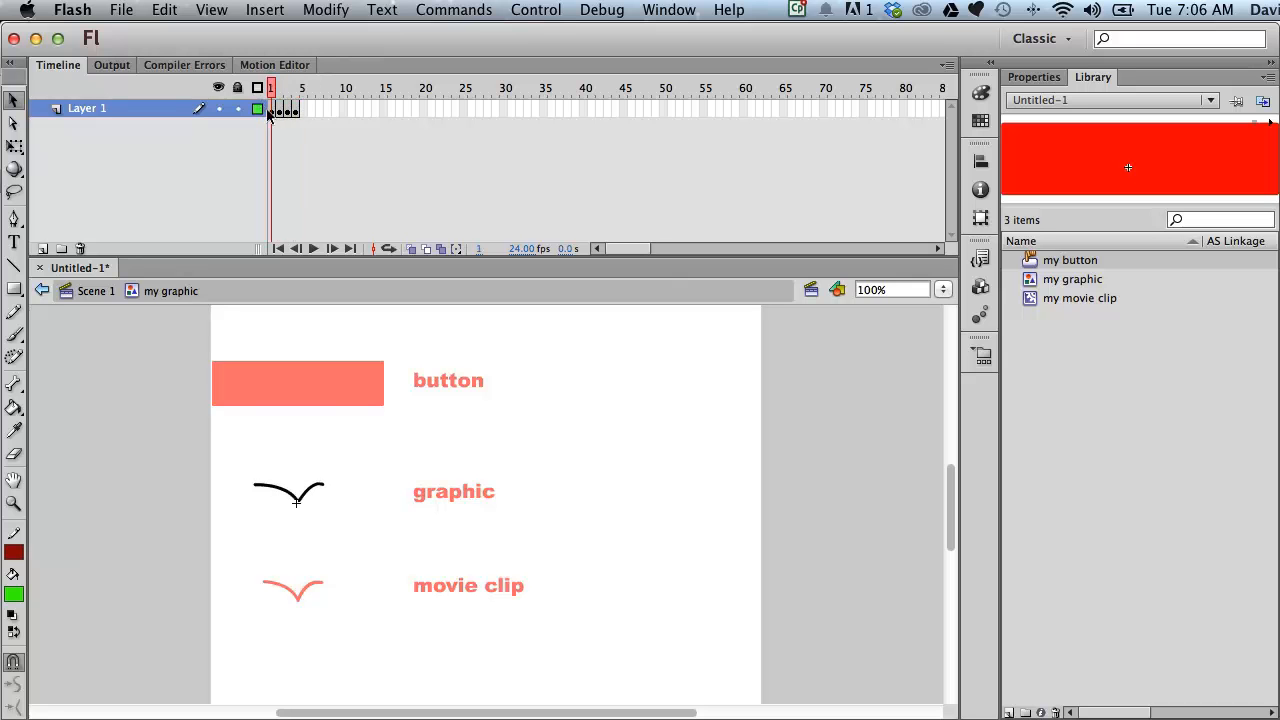
{"action": "left_click", "coordinate": [94, 291]}
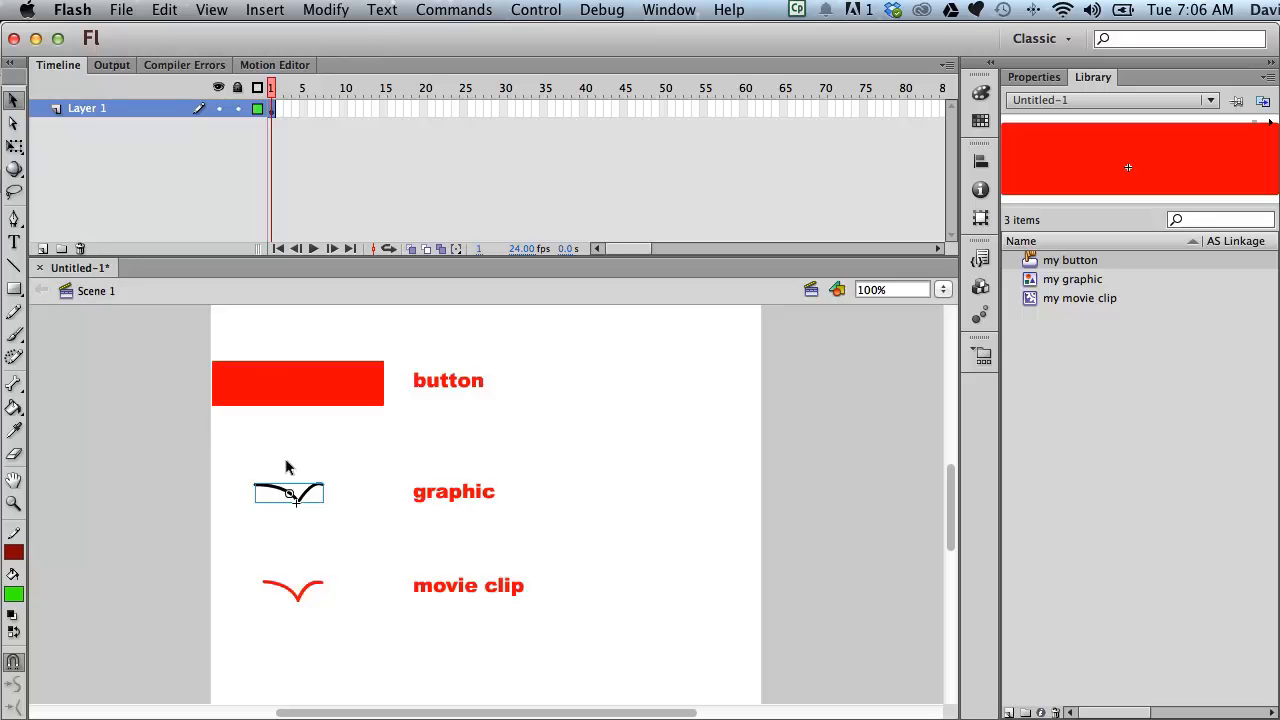
{"action": "double_click", "coordinate": [320, 585]}
{"action": "mouse_move", "coordinate": [272, 93]}
{"action": "left_mouse_down"}
{"action": "mouse_move", "coordinate": [297, 92]}
{"action": "mouse_move", "coordinate": [272, 92]}
{"action": "left_mouse_up"}
{"action": "left_click", "coordinate": [94, 291]}
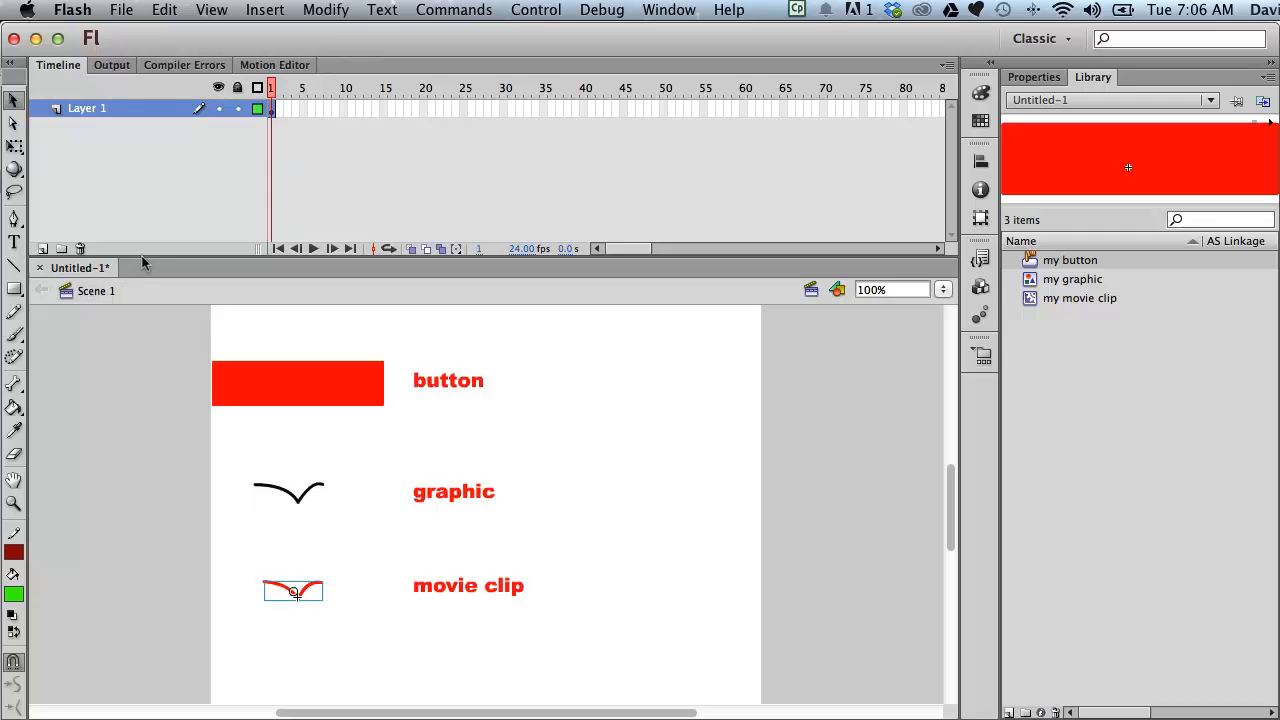
Step: Deselect the bird, test the movie to compare the graphic's and movie clip's playback, and close the preview
{"action": "left_click", "coordinate": [329, 603]}
{"action": "key", "text": "super+Return"}
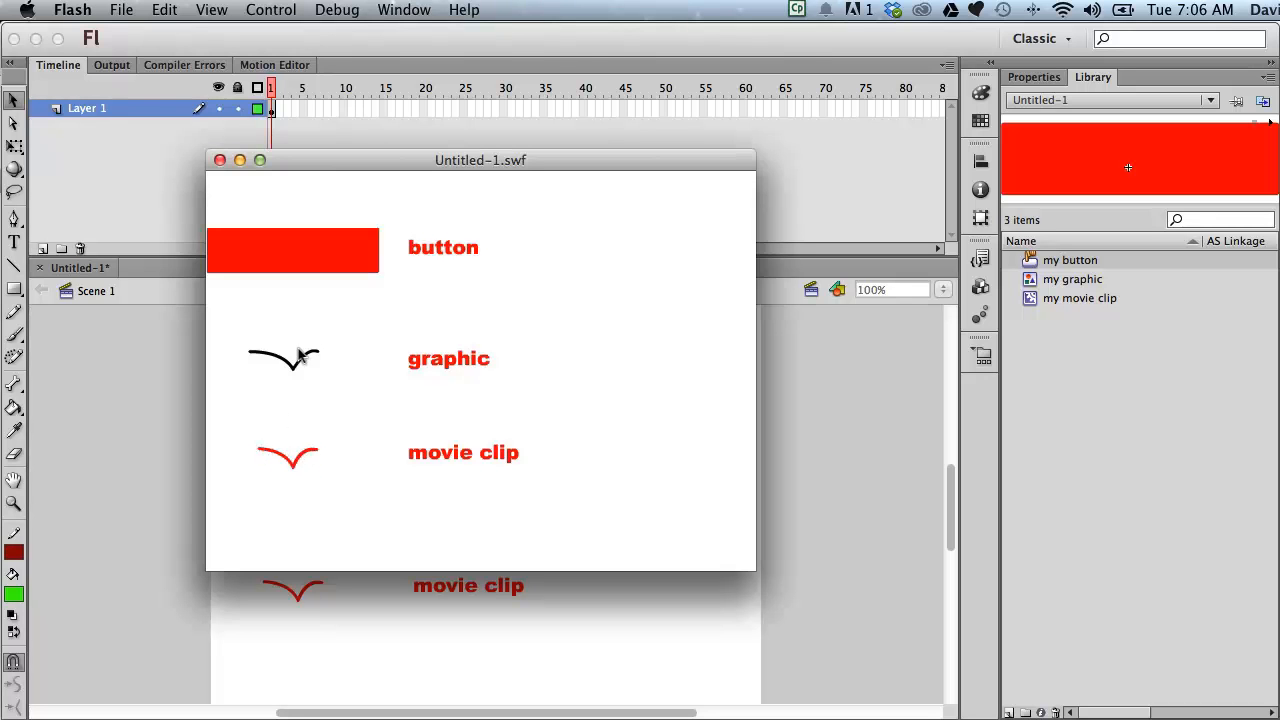
{"action": "left_click", "coordinate": [220, 160]}
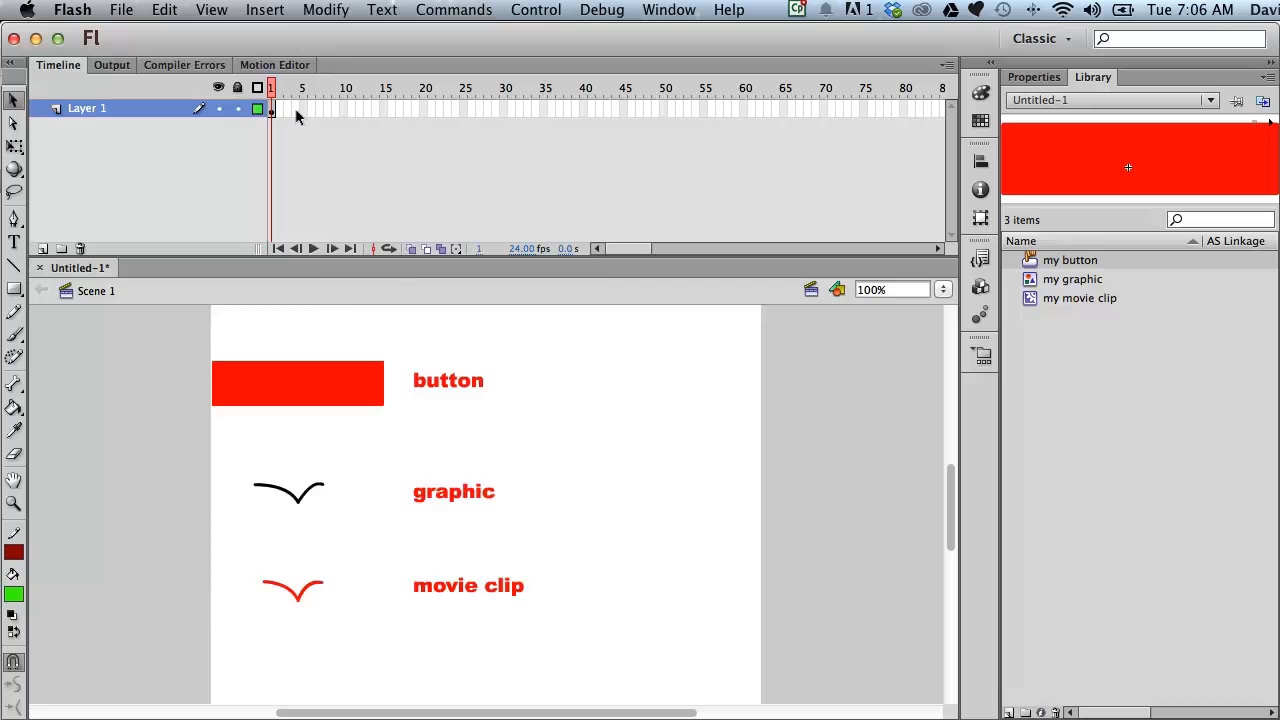
Step: Extend Layer 1 of Scene 1 to frame 4 with a regular frame, and scrub through the added frames
{"action": "right_click", "coordinate": [295, 112]}
{"action": "left_click", "coordinate": [357, 189]}
{"action": "left_click_drag", "start_coordinate": [295, 88], "coordinate": [266, 89]}
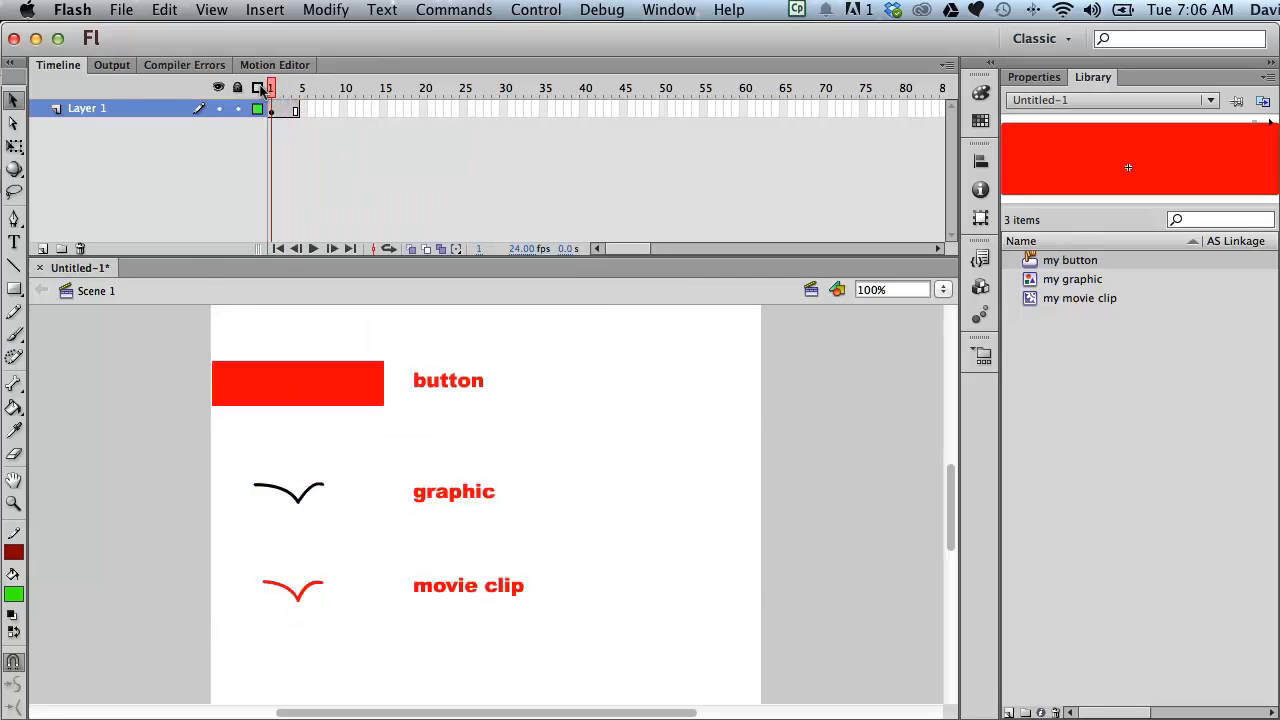
Step: Test the movie with the extended main timeline, close the preview, and scrub through Scene 1's frames
{"action": "key", "text": "super+Return"}
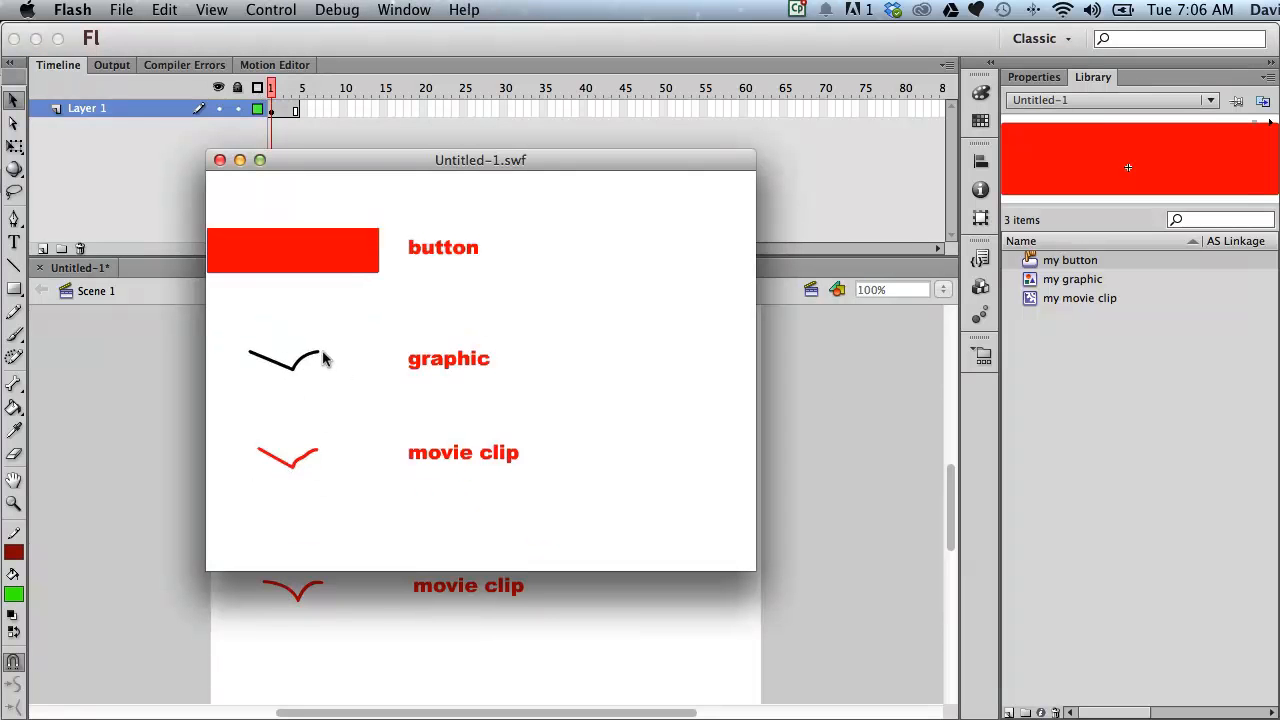
{"action": "left_click", "coordinate": [220, 160]}
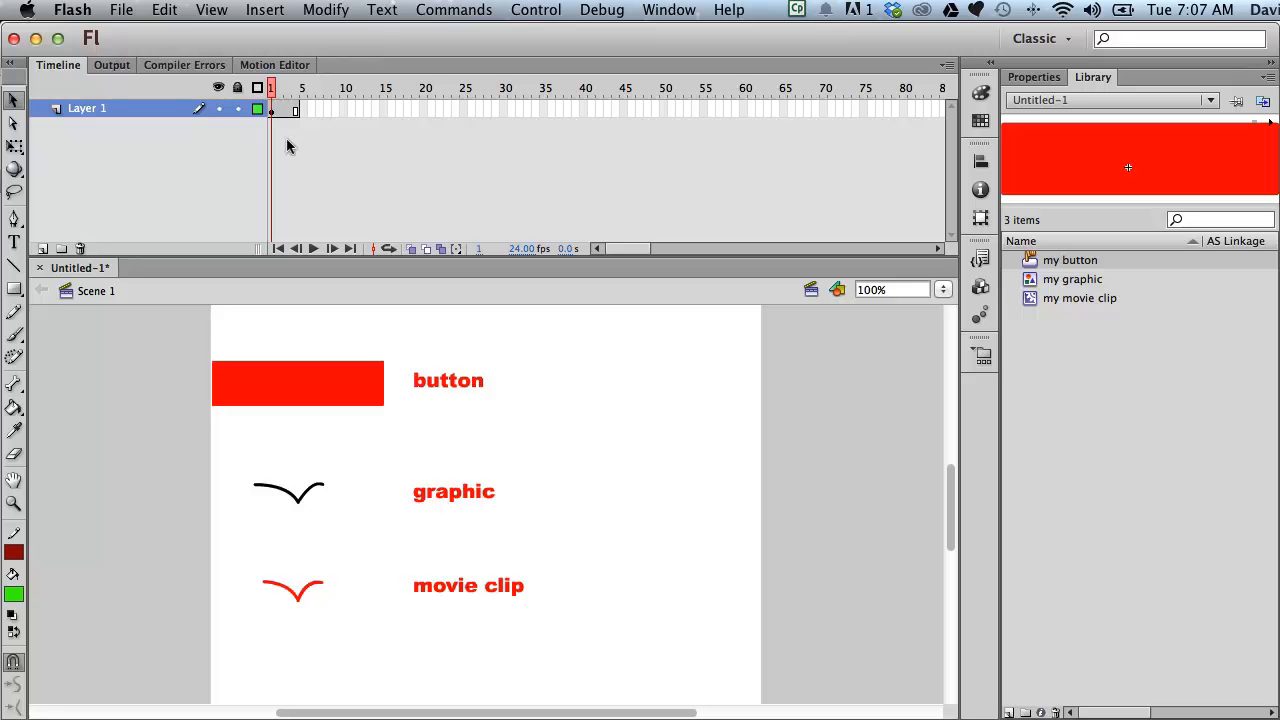
{"action": "mouse_move", "coordinate": [270, 88]}
{"action": "left_mouse_down"}
{"action": "mouse_move", "coordinate": [298, 88]}
{"action": "mouse_move", "coordinate": [270, 90]}
{"action": "left_mouse_up"}
Step: Run the movie test once more, close the preview, and scrub the main timeline to compare the two birds
{"action": "left_click", "coordinate": [533, 10]}
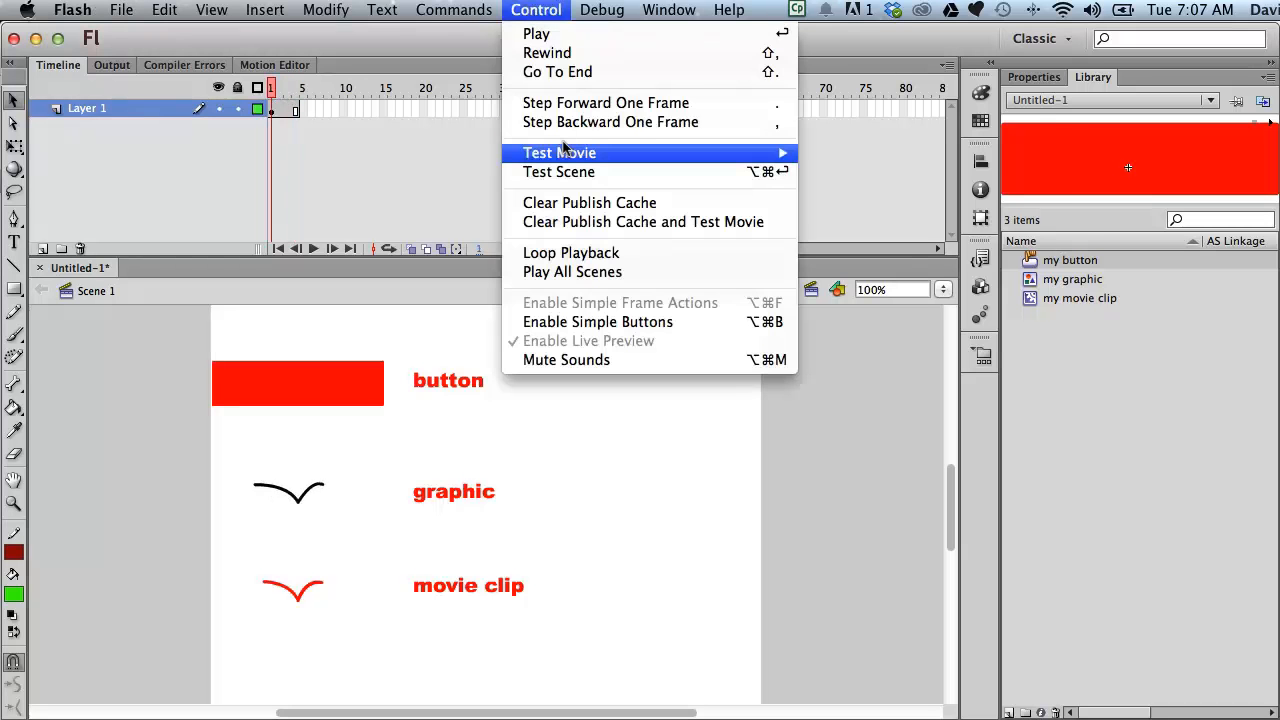
{"action": "mouse_move", "coordinate": [592, 150]}
{"action": "left_click", "coordinate": [904, 276]}
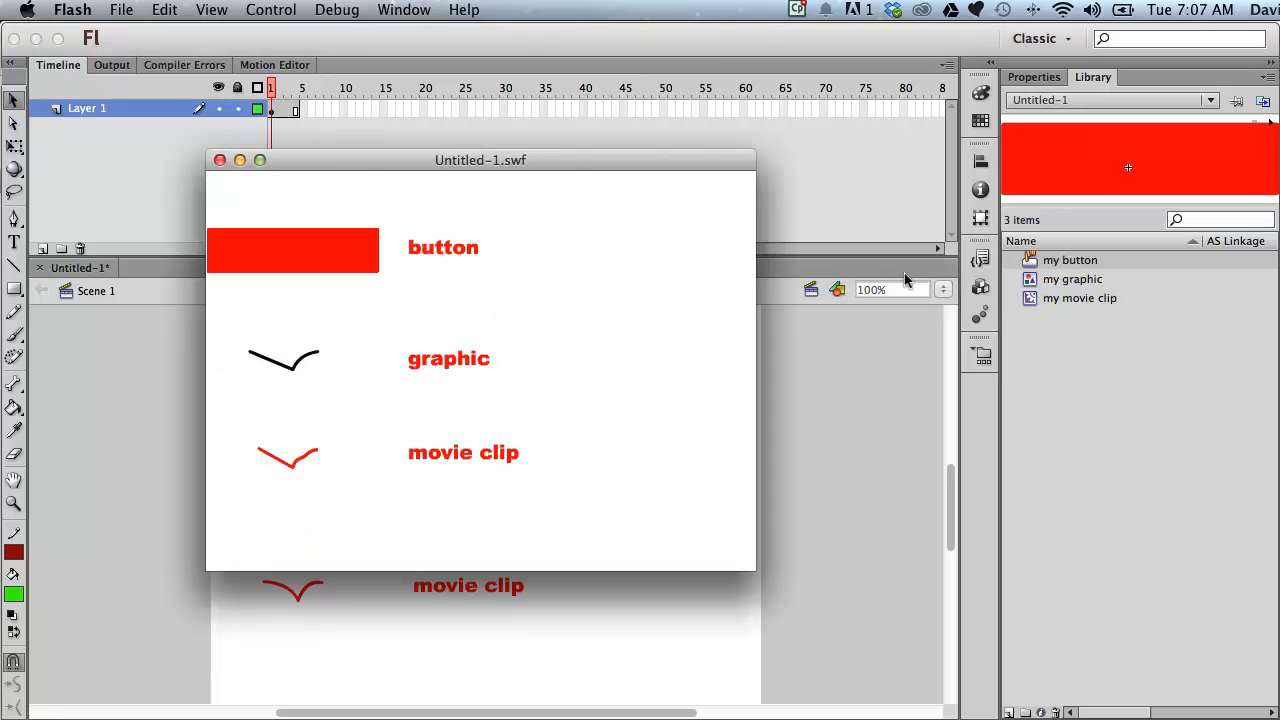
{"action": "left_click", "coordinate": [220, 160]}
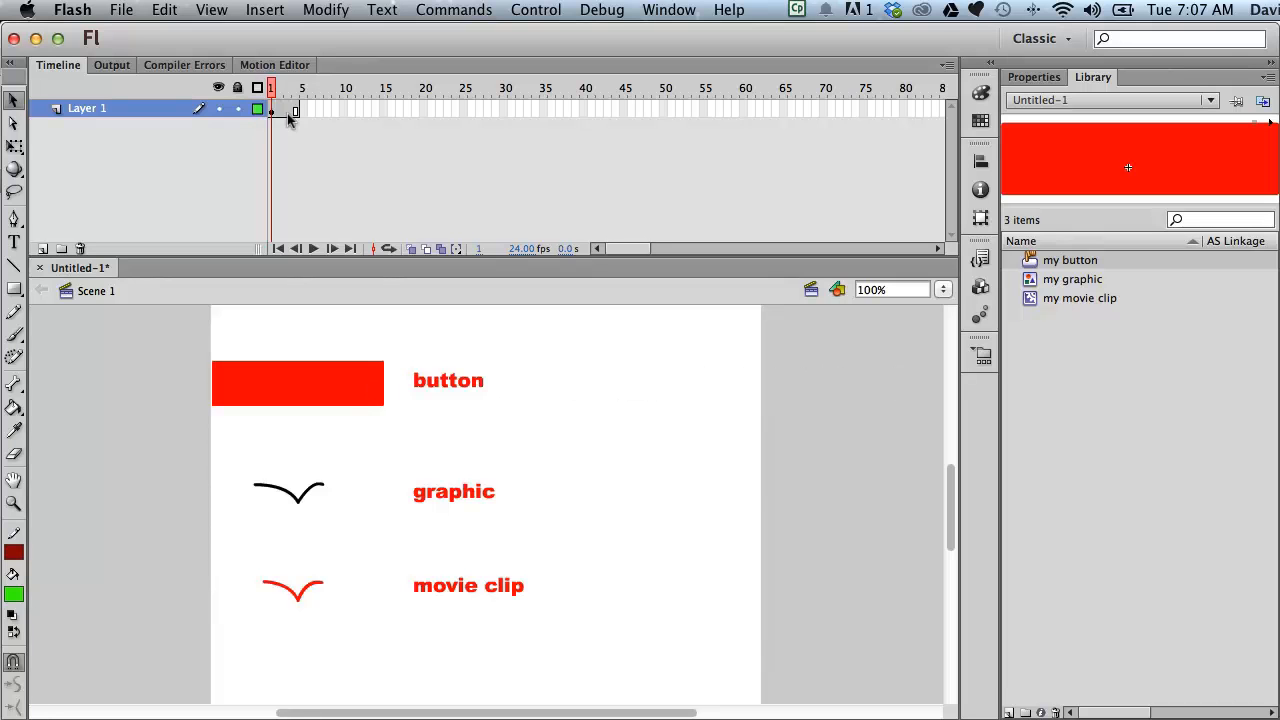
{"action": "mouse_move", "coordinate": [271, 87]}
{"action": "left_mouse_down"}
{"action": "mouse_move", "coordinate": [297, 87]}
{"action": "mouse_move", "coordinate": [271, 87]}
{"action": "left_mouse_up"}
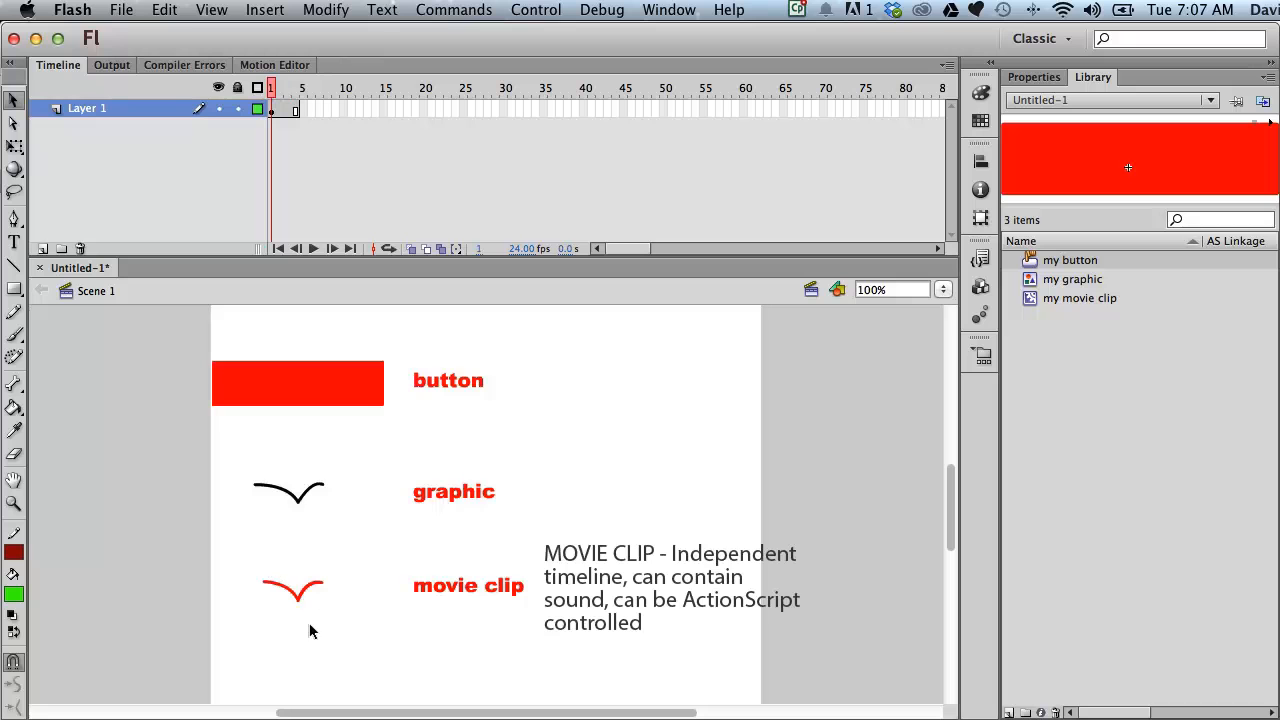